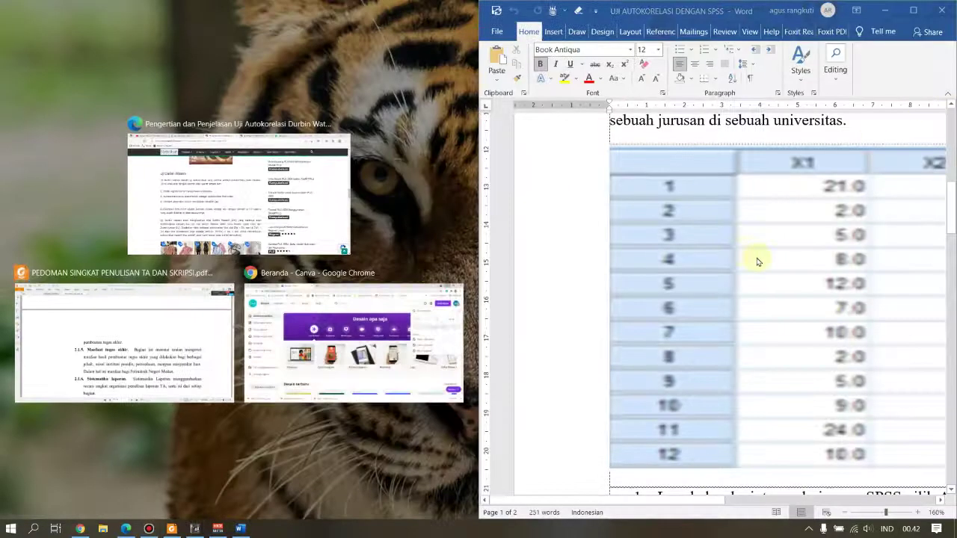
Step: Fit the document's sample data table in view and launch IBM SPSS Statistics 20 from its program group
{"action": "scroll", "coordinate": [748, 259], "scroll_direction": "down", "scroll_amount": 6}
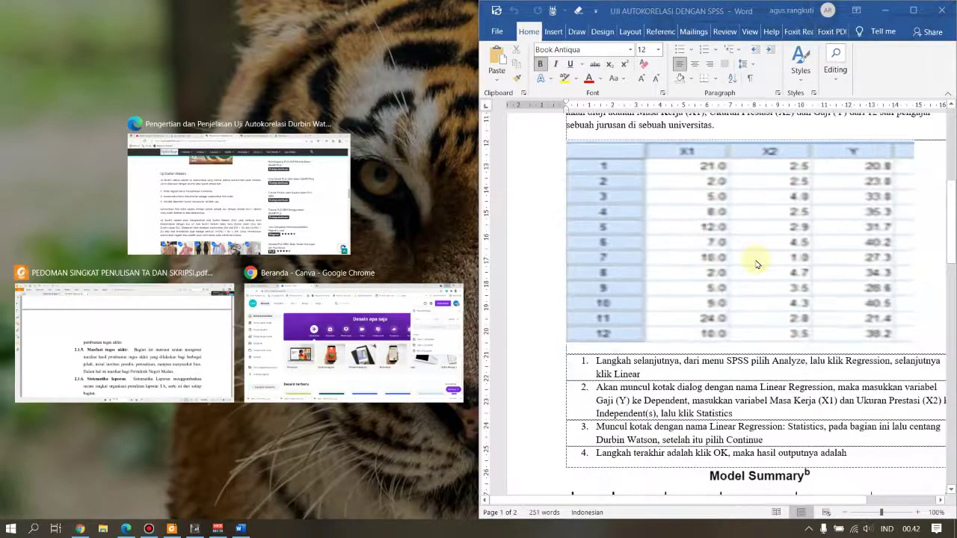
{"action": "left_click", "coordinate": [4, 532]}
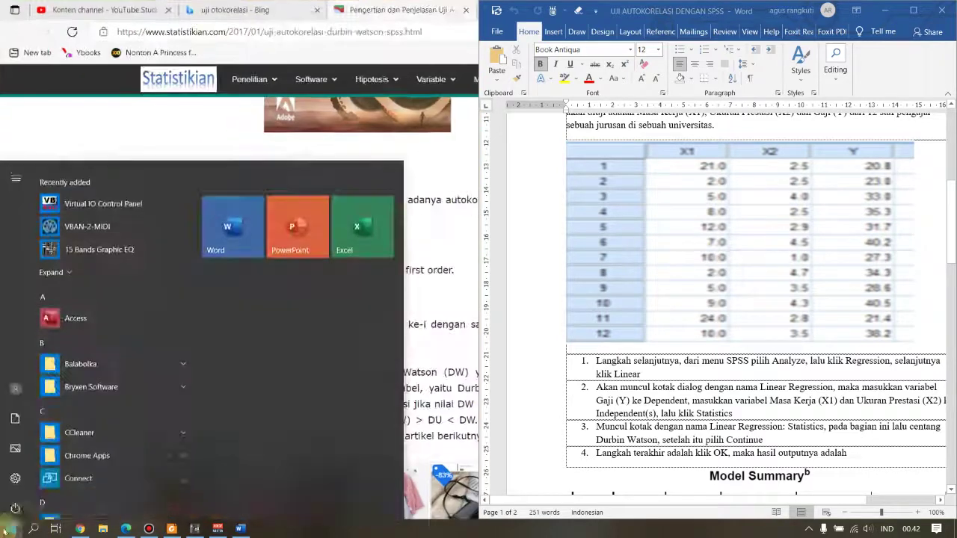
{"action": "mouse_move", "coordinate": [17, 503]}
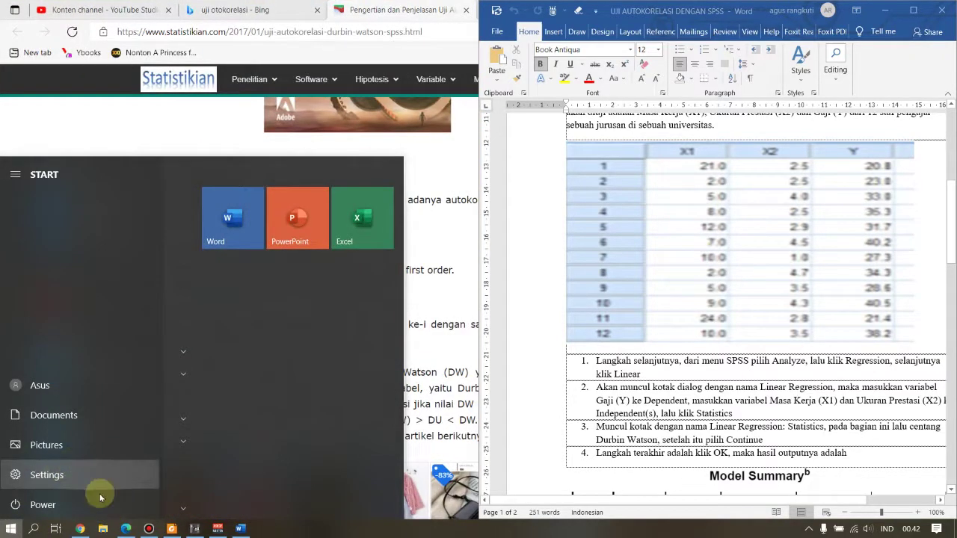
{"action": "scroll", "coordinate": [119, 335], "scroll_direction": "down", "scroll_amount": 2}
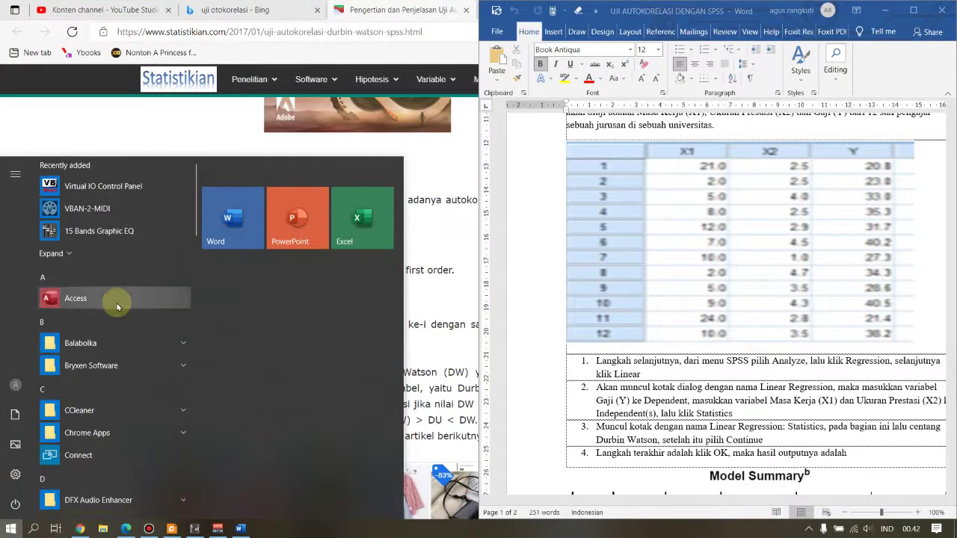
{"action": "scroll", "coordinate": [118, 303], "scroll_direction": "up", "scroll_amount": 2}
{"action": "scroll", "coordinate": [117, 306], "scroll_direction": "down", "scroll_amount": 5}
{"action": "scroll", "coordinate": [118, 307], "scroll_direction": "down", "scroll_amount": 3}
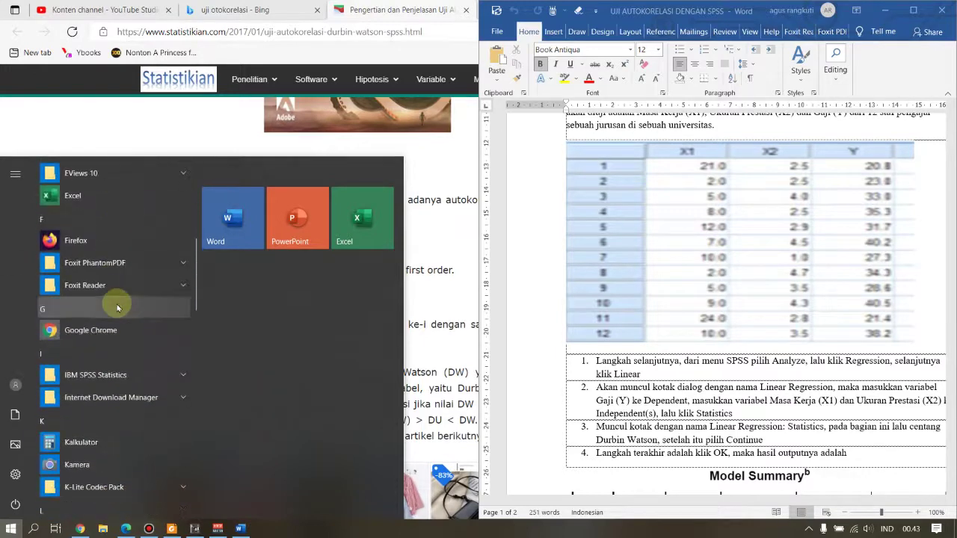
{"action": "scroll", "coordinate": [127, 276], "scroll_direction": "up", "scroll_amount": 1}
{"action": "left_click", "coordinate": [132, 269]}
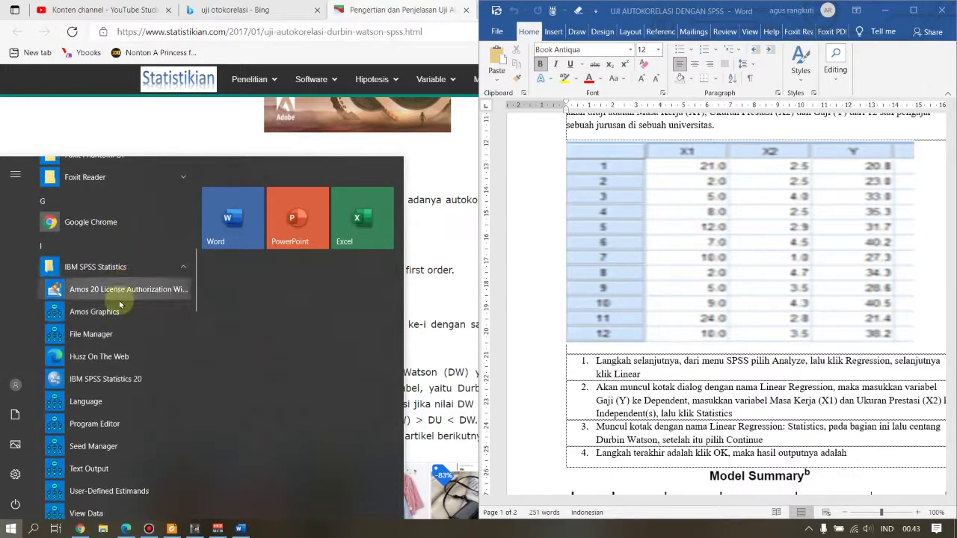
{"action": "left_click", "coordinate": [98, 459]}
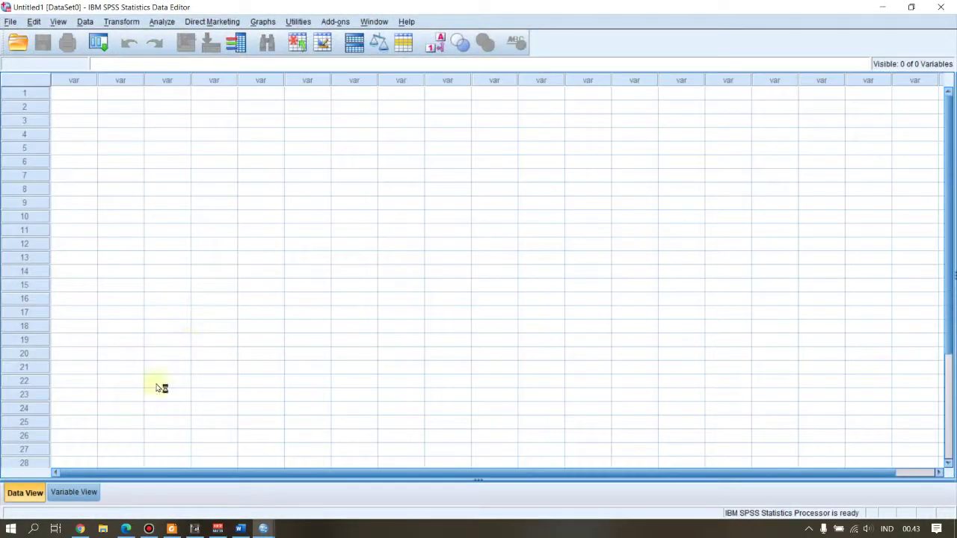
Step: Define three numeric variables named Y, X1 and X2 in the variable definitions
{"action": "left_click", "coordinate": [74, 493]}
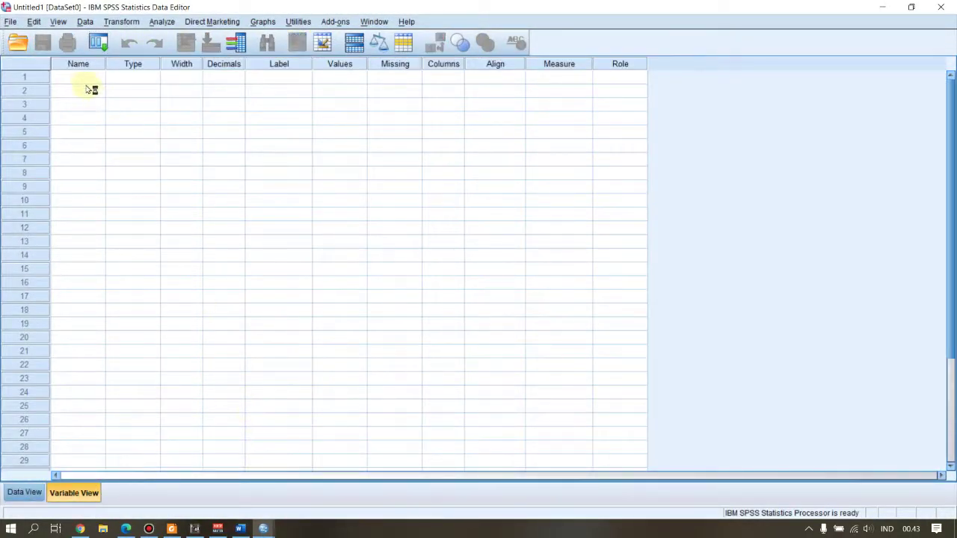
{"action": "type", "text": "Y"}
{"action": "key", "text": "Return"}
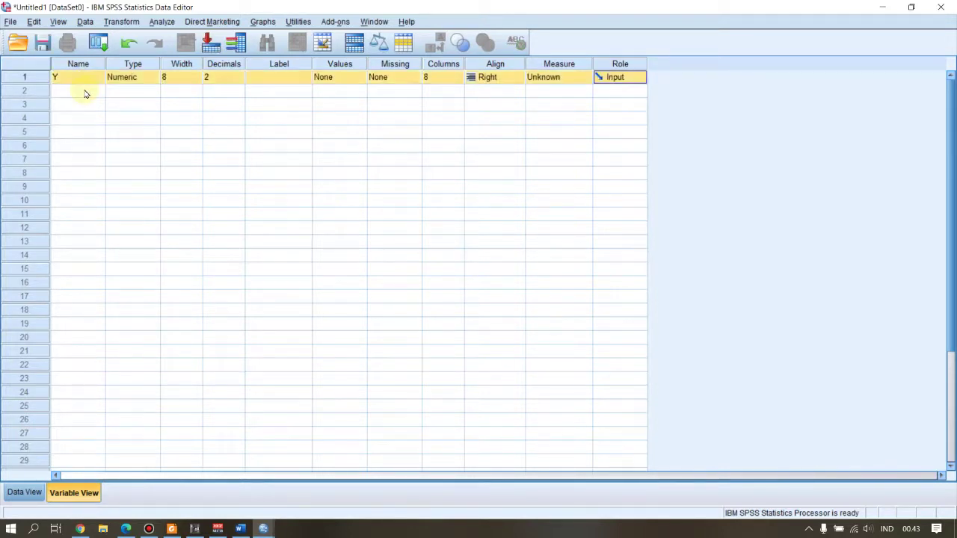
{"action": "left_click", "coordinate": [85, 92]}
{"action": "type", "text": "X1"}
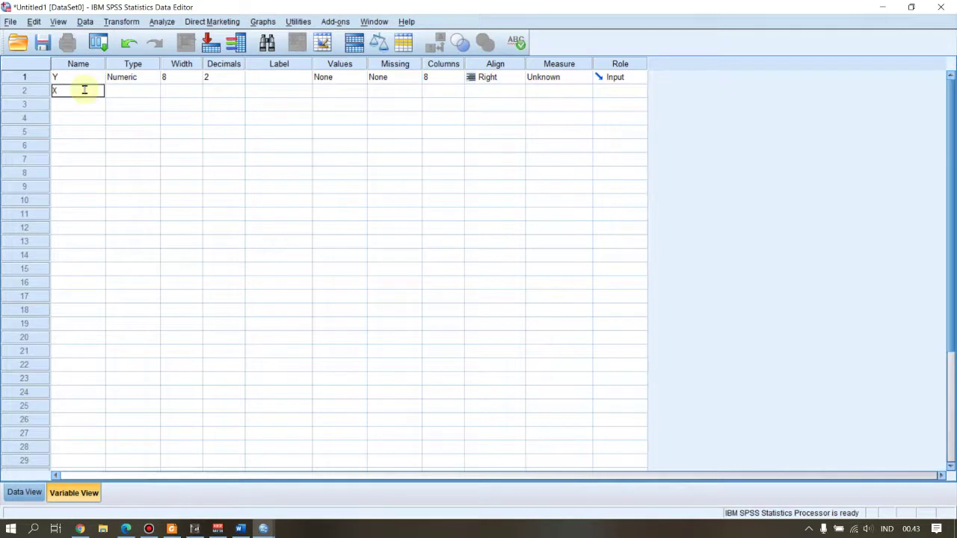
{"action": "left_click", "coordinate": [82, 111]}
{"action": "type", "text": "X2"}
{"action": "key", "text": "Return"}
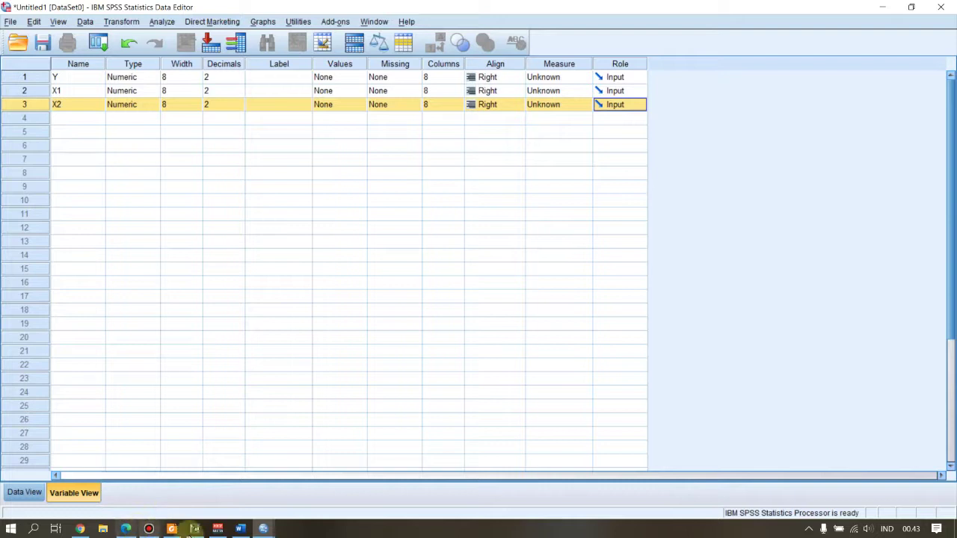
Step: Check the number format in the Word data table and set Y, X1 and X2 to 1 decimal in SPSS
{"action": "left_click", "coordinate": [240, 528]}
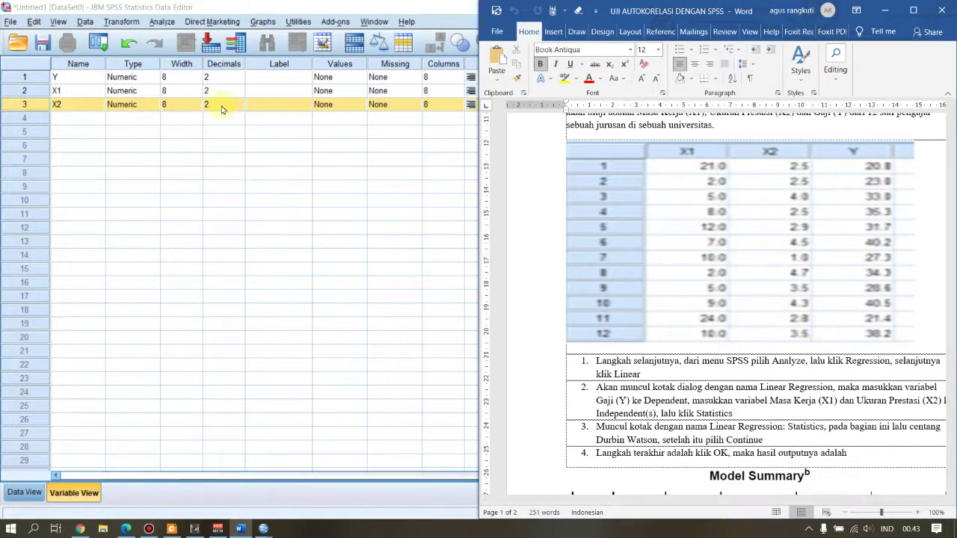
{"action": "left_click", "coordinate": [238, 78]}
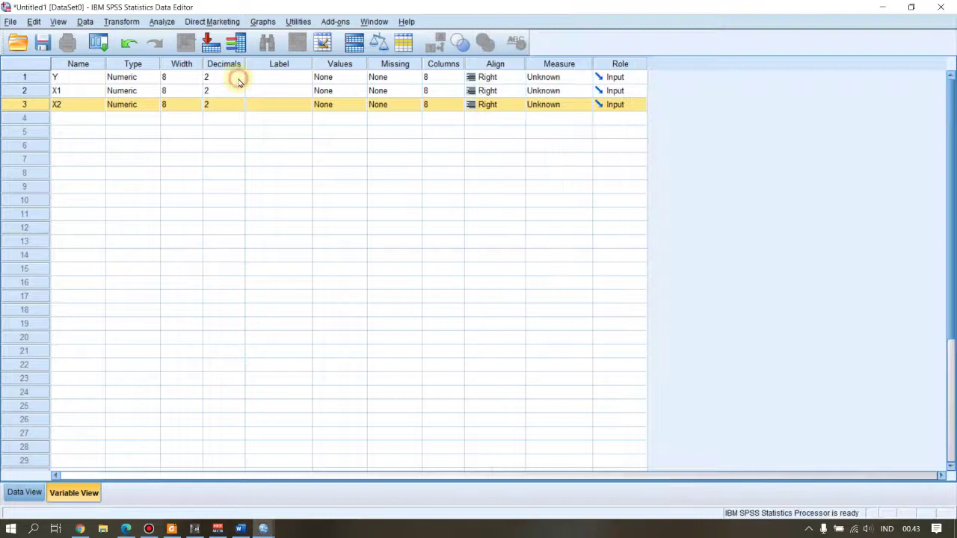
{"action": "left_click", "coordinate": [240, 80]}
{"action": "left_click", "coordinate": [238, 91]}
{"action": "left_click", "coordinate": [239, 94]}
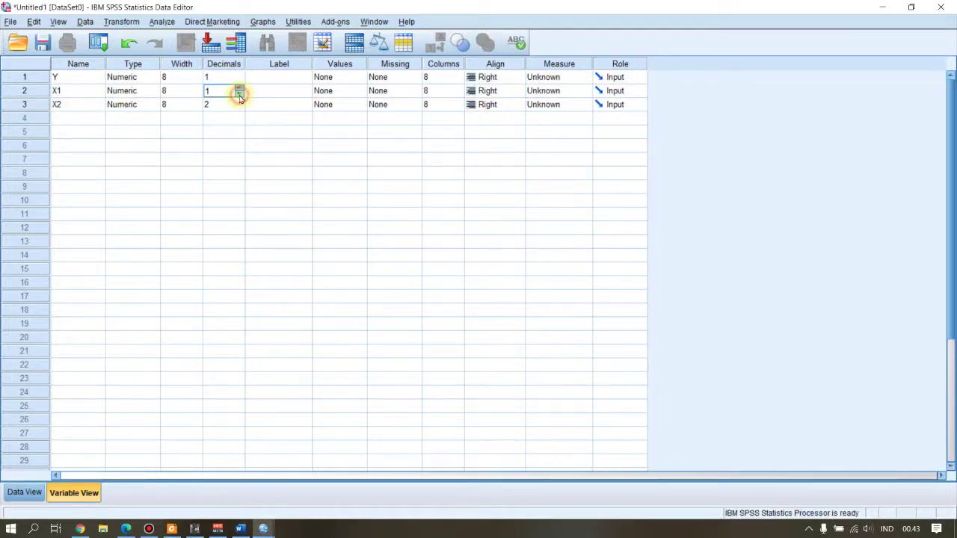
{"action": "left_click", "coordinate": [239, 105]}
{"action": "left_click", "coordinate": [239, 108]}
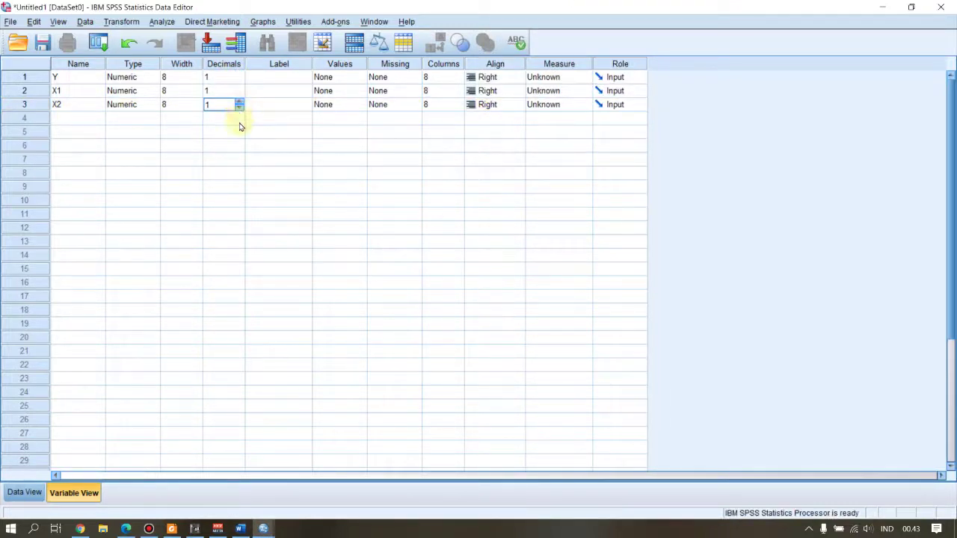
Step: Switch to the data grid, arrange SPSS side by side with the Word document, and select the first Y cell
{"action": "left_click", "coordinate": [25, 493]}
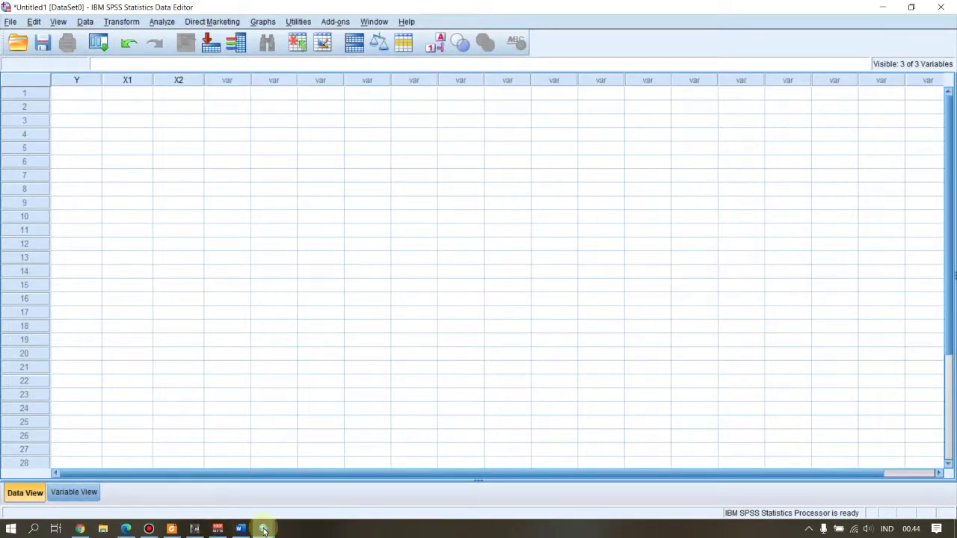
{"action": "left_click_drag", "start_coordinate": [651, 6], "coordinate": [1, 68]}
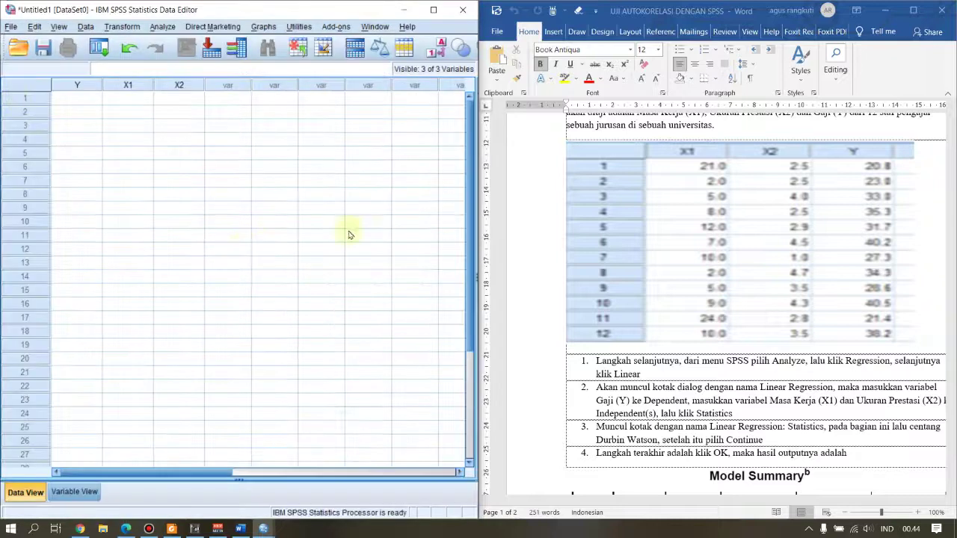
{"action": "left_click", "coordinate": [80, 101]}
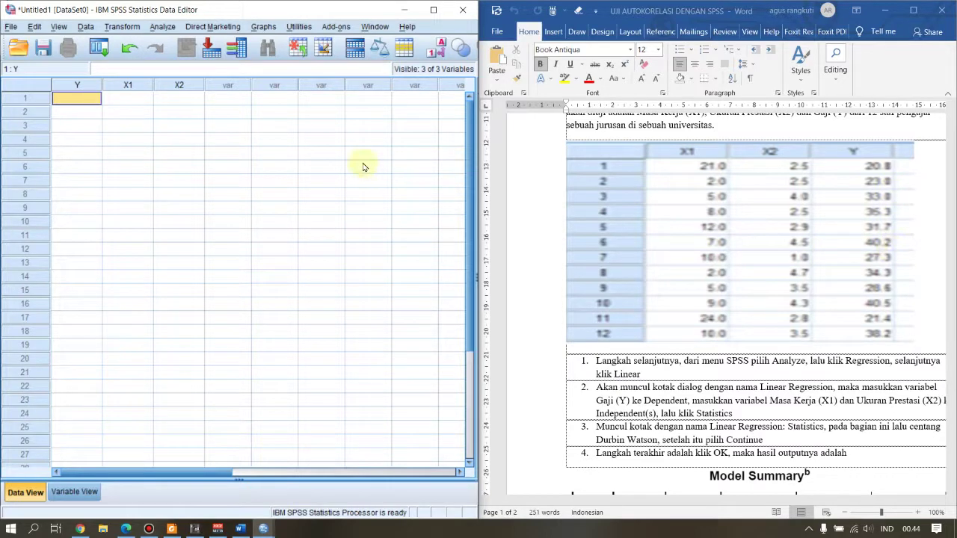
Step: Enter the Y values 20,8, 23,5 and 33,0 for cases 1 to 3
{"action": "left_click", "coordinate": [88, 98]}
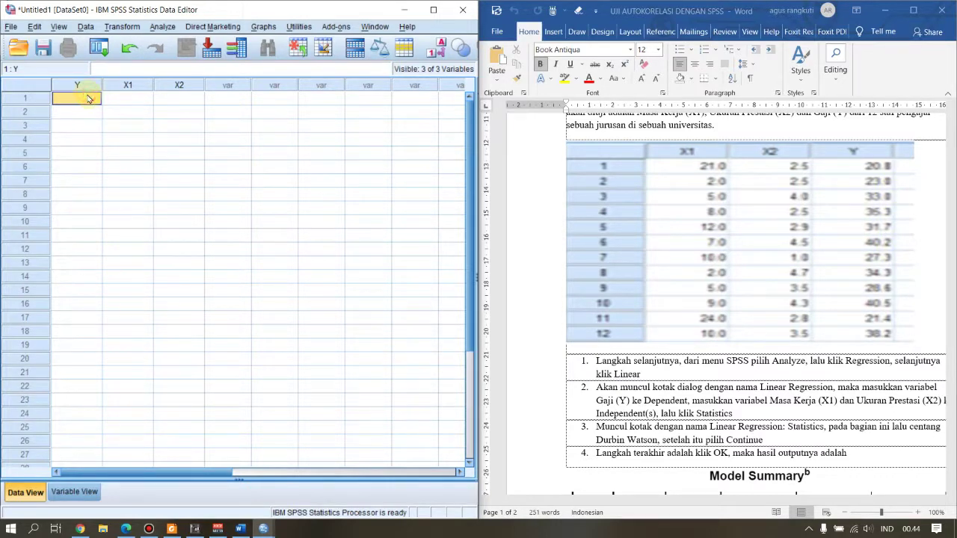
{"action": "type", "text": "20,0"}
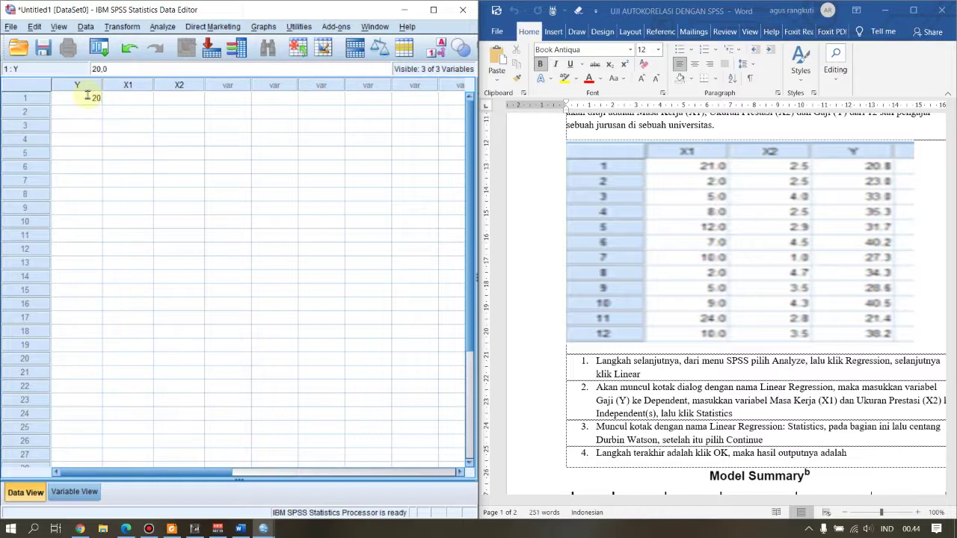
{"action": "type", "text": ",8"}
{"action": "key", "text": "Return"}
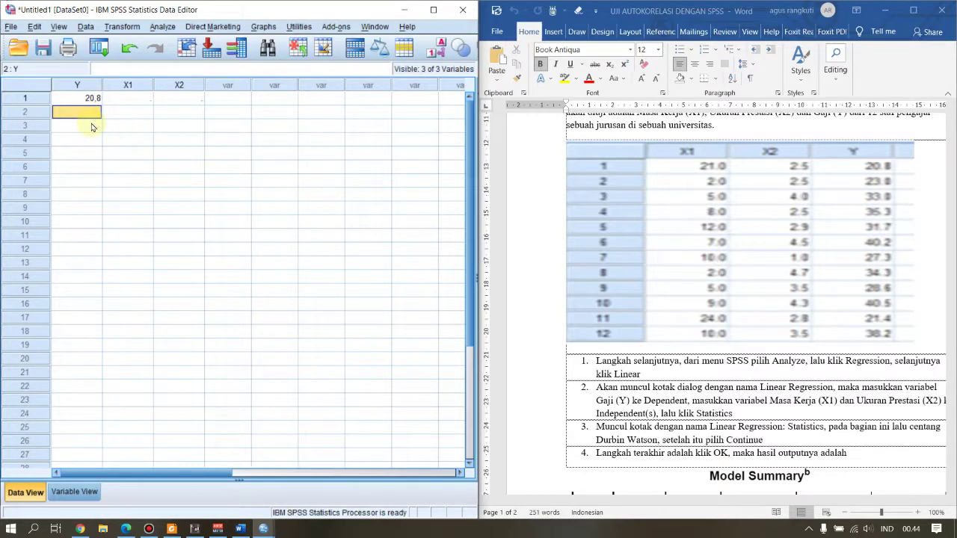
{"action": "type", "text": "23."}
{"action": "type", "text": "0"}
{"action": "type", "text": ",5"}
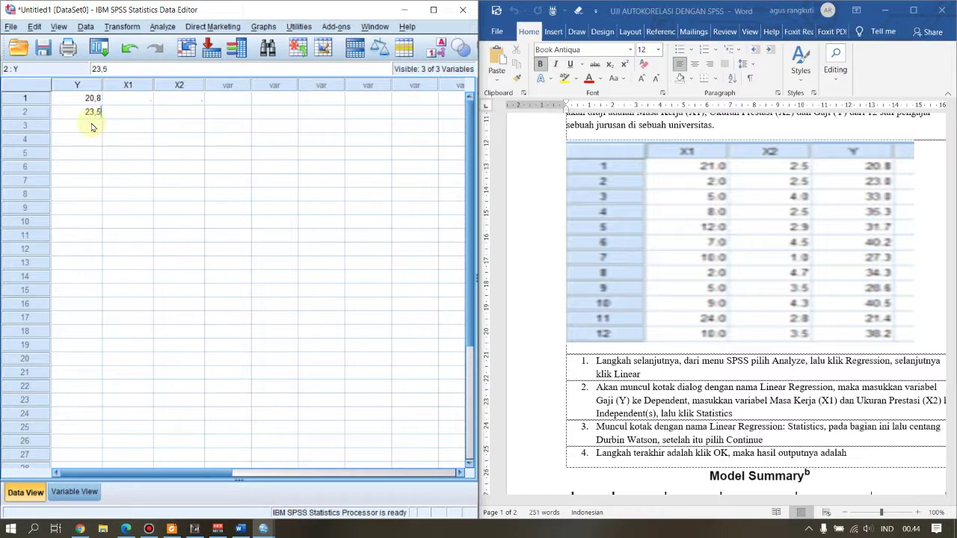
{"action": "key", "text": "Return"}
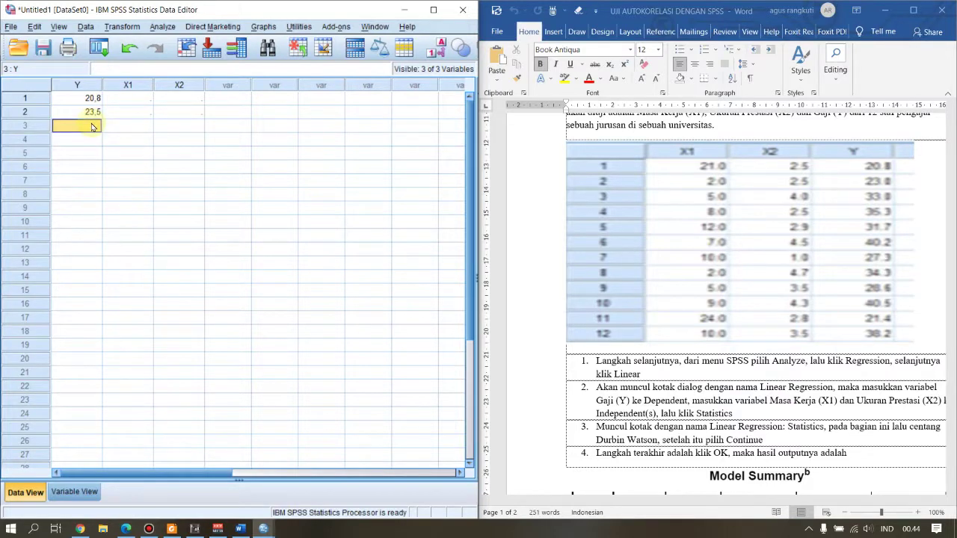
{"action": "type", "text": "33,0"}
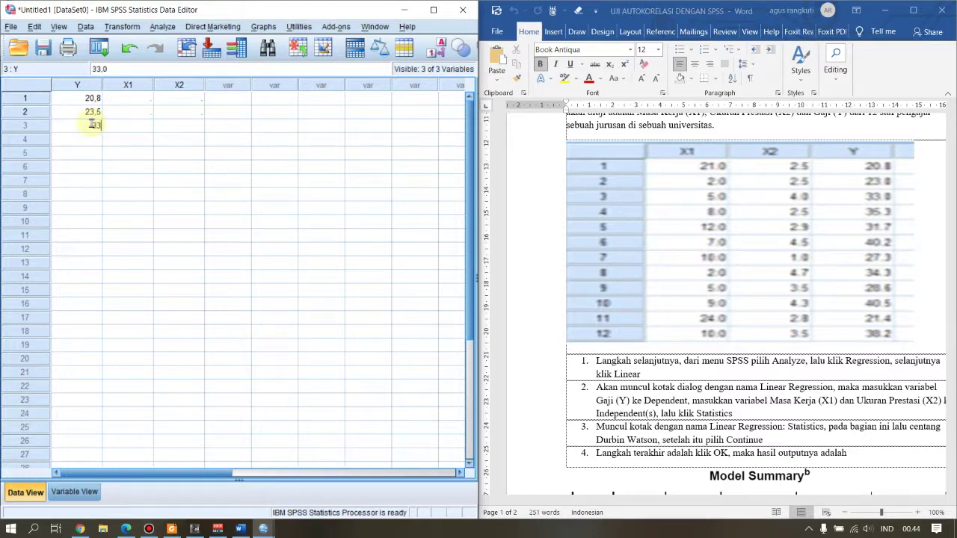
{"action": "key", "text": "Return"}
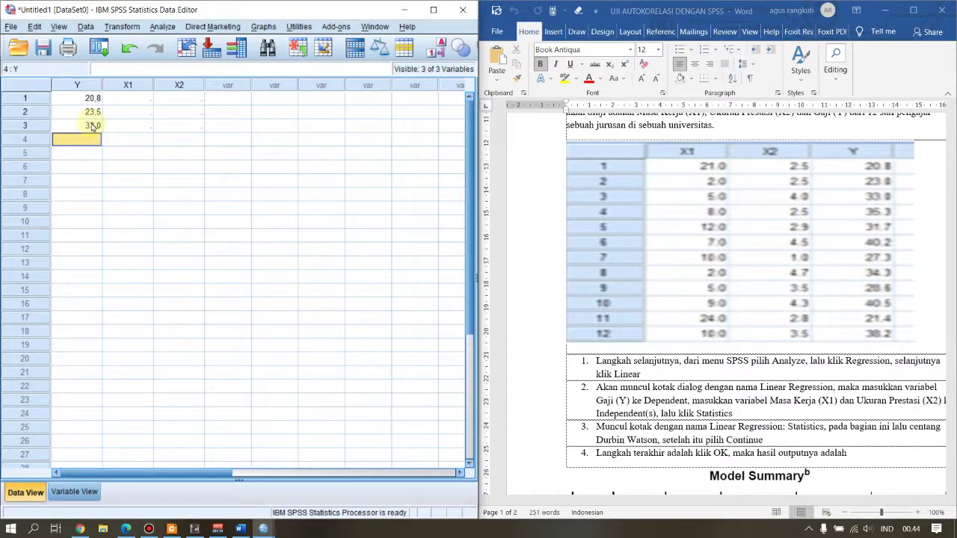
Step: Enter the Y values 35,3 and 31,7 for cases 4 and 5
{"action": "type", "text": "35"}
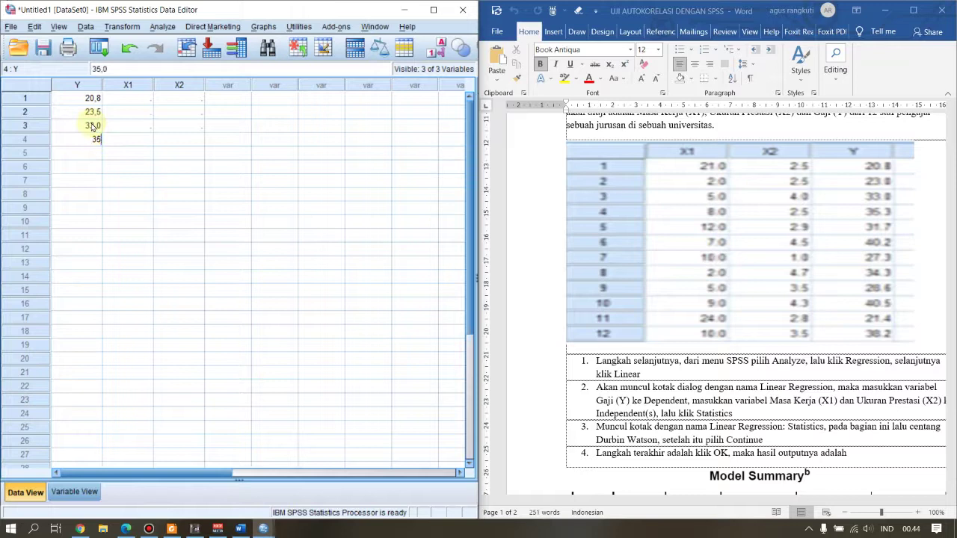
{"action": "type", "text": ",2"}
{"action": "key", "text": "BackSpace"}
{"action": "type", "text": "3"}
{"action": "key", "text": "Return"}
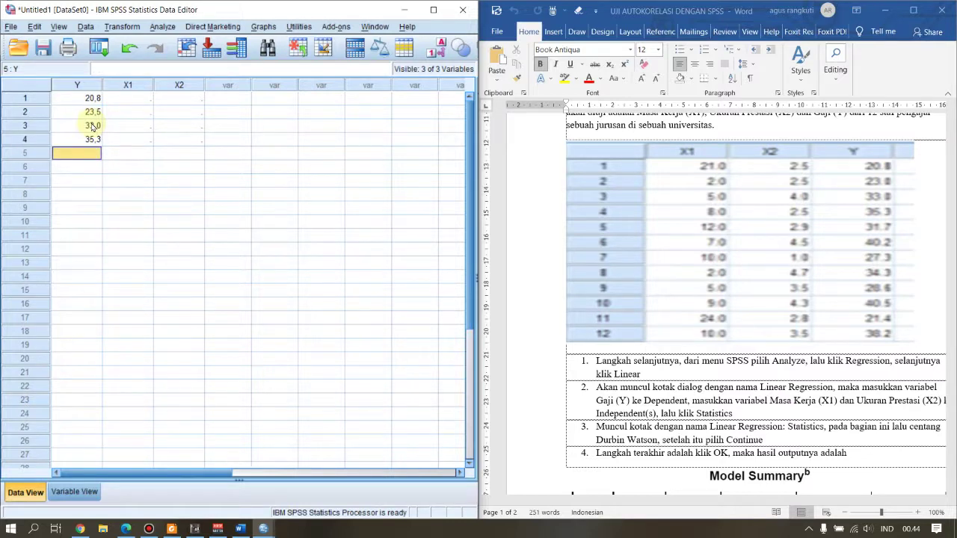
{"action": "type", "text": "31,0"}
{"action": "key", "text": "BackSpace"}
{"action": "type", "text": "7"}
{"action": "key", "text": "Return"}
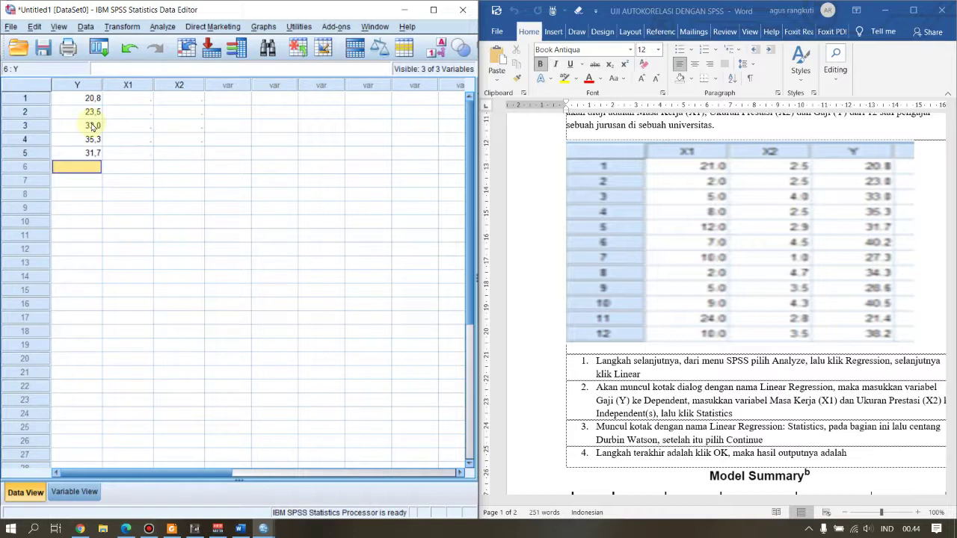
Step: Check the Y entries made so far and enter 40,2 as the Y value of case 6
{"action": "left_click", "coordinate": [91, 103]}
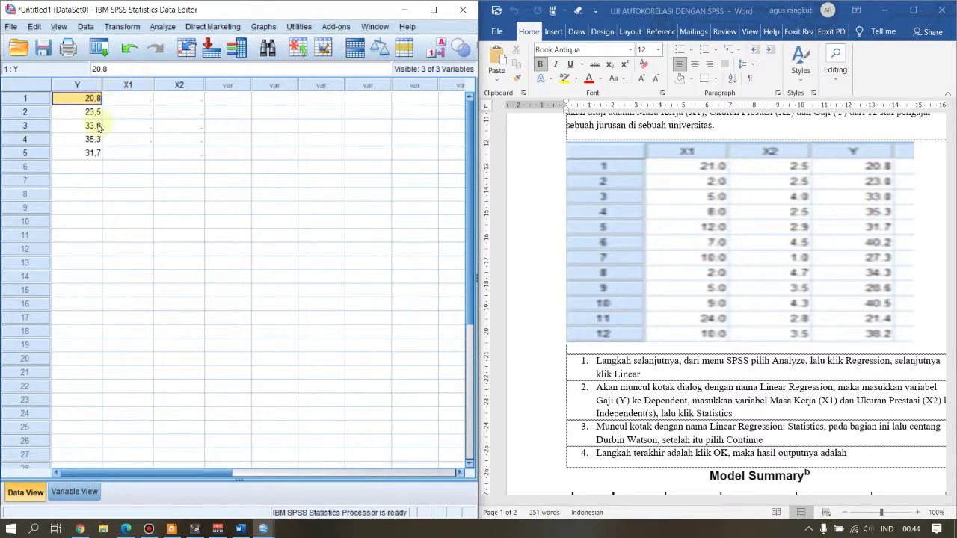
{"action": "left_click", "coordinate": [98, 126]}
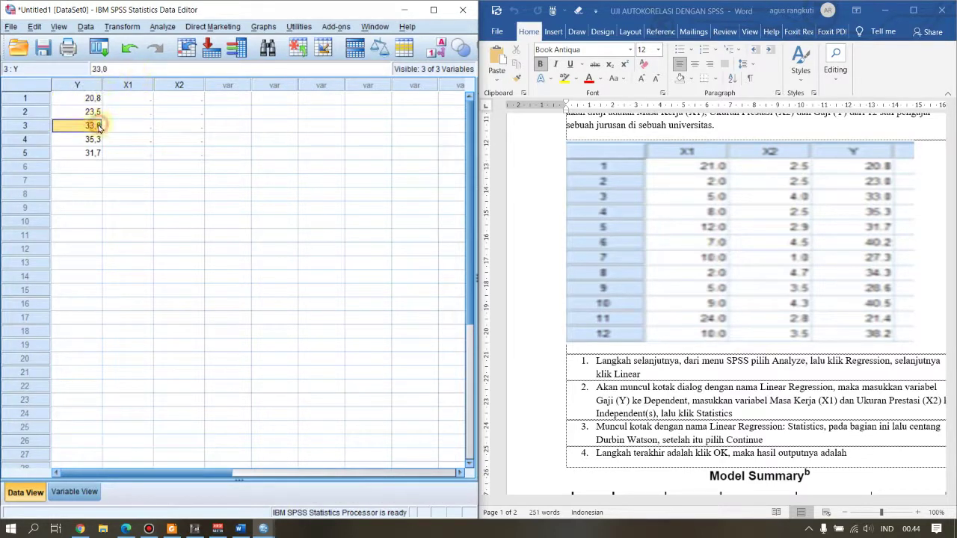
{"action": "left_click", "coordinate": [95, 167]}
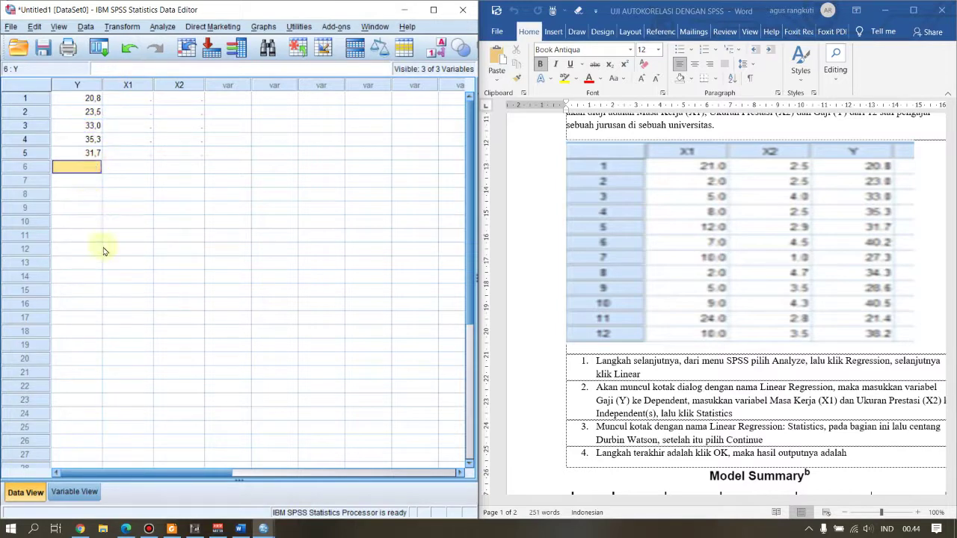
{"action": "type", "text": "40,0"}
{"action": "type", "text": ",2"}
{"action": "key", "text": "Return"}
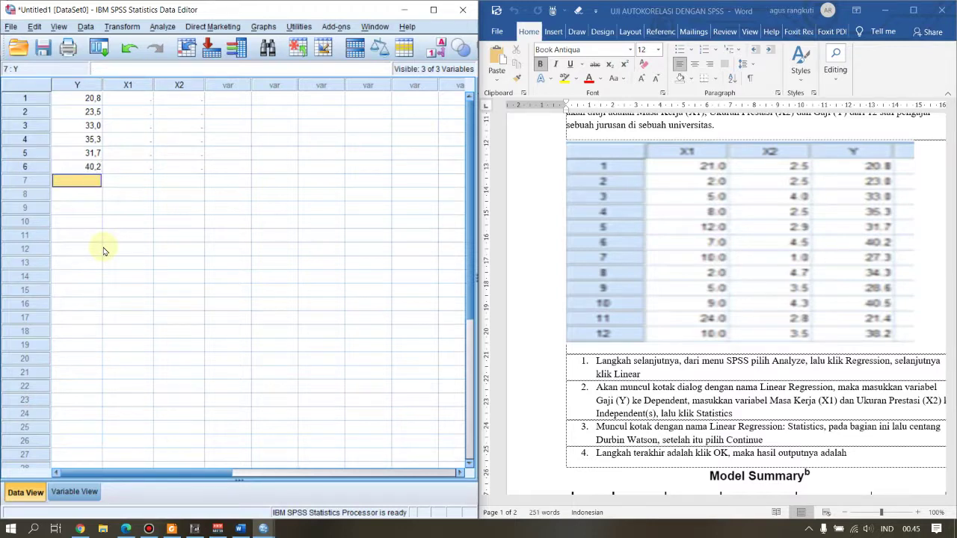
Step: Enter the Y values 27,3, 34,3 and 28,6 for cases 7 to 9
{"action": "type", "text": "27"}
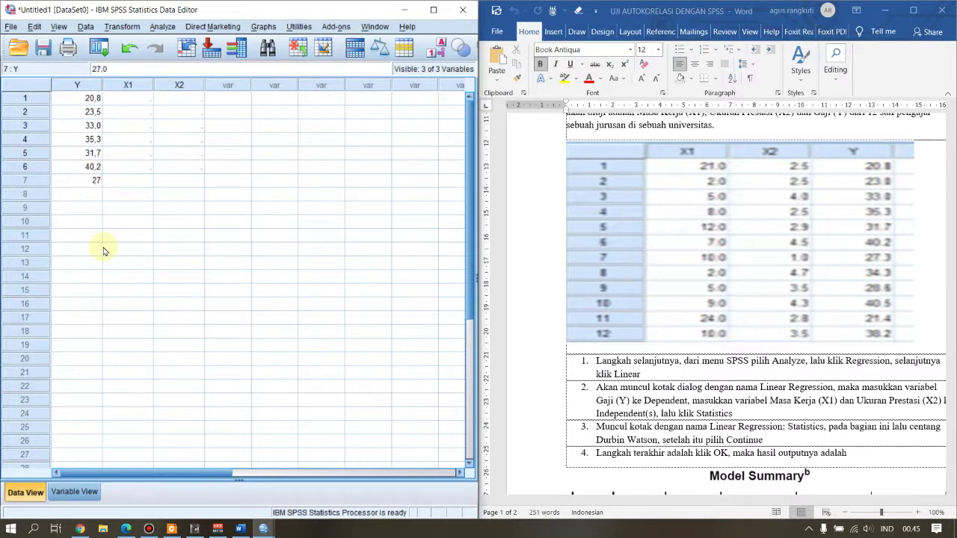
{"action": "type", "text": ",3"}
{"action": "key", "text": "Return"}
{"action": "type", "text": "34,3"}
{"action": "key", "text": "Return"}
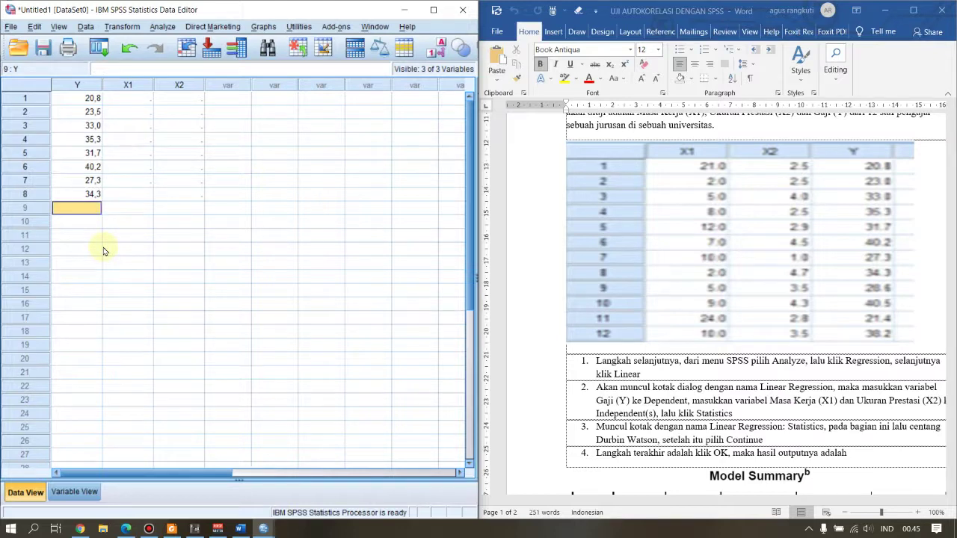
{"action": "type", "text": "28"}
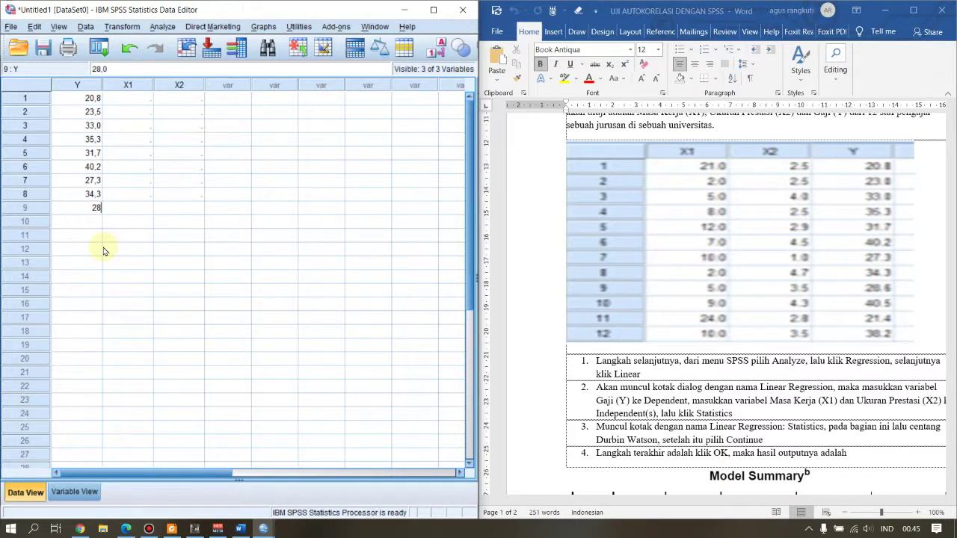
{"action": "type", "text": ",6"}
{"action": "key", "text": "Return"}
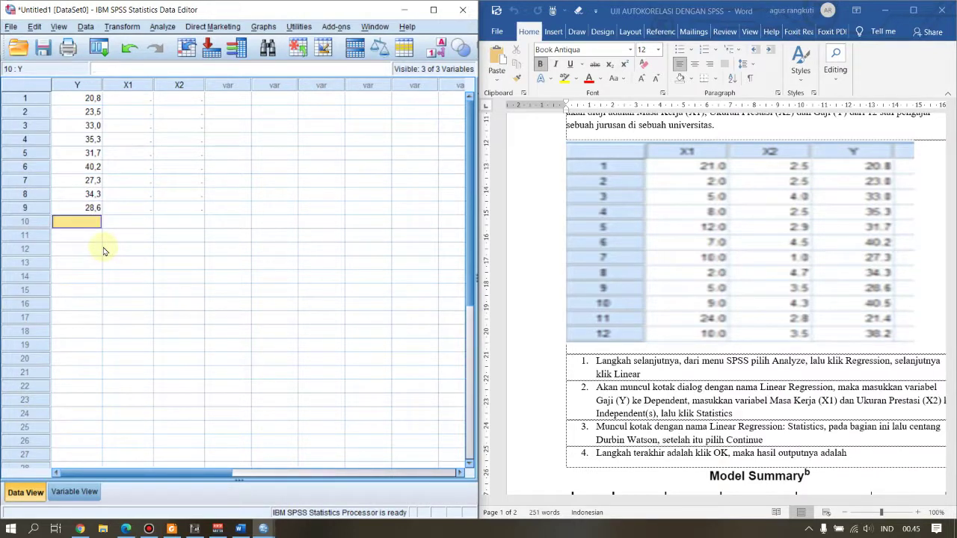
Step: Enter the Y values 40,5, 21,4 and 38,2 for cases 10 to 12
{"action": "type", "text": "40,5"}
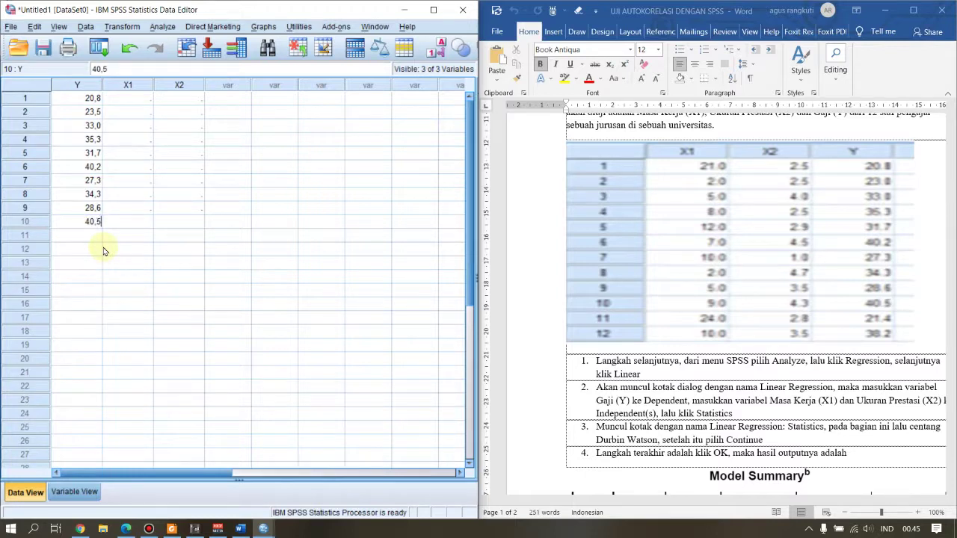
{"action": "key", "text": "Return"}
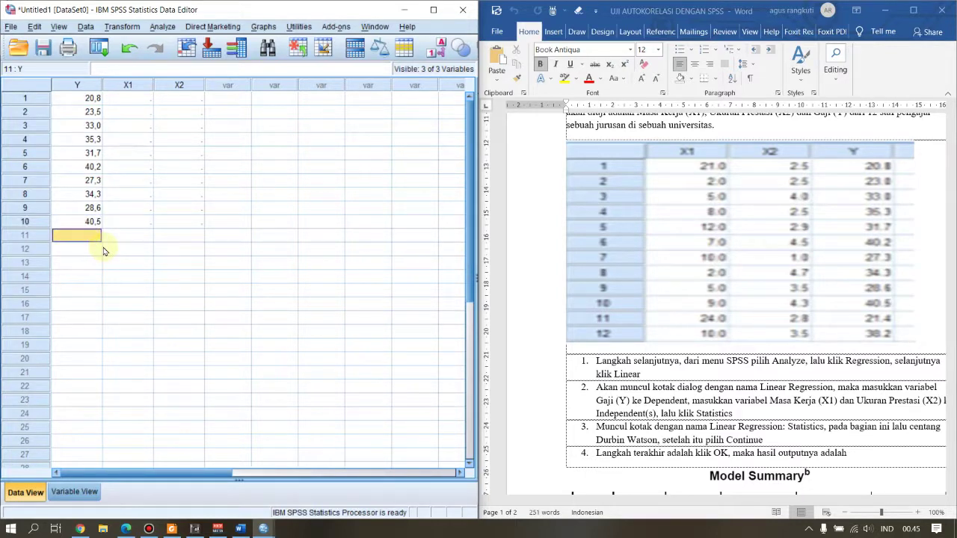
{"action": "type", "text": "21"}
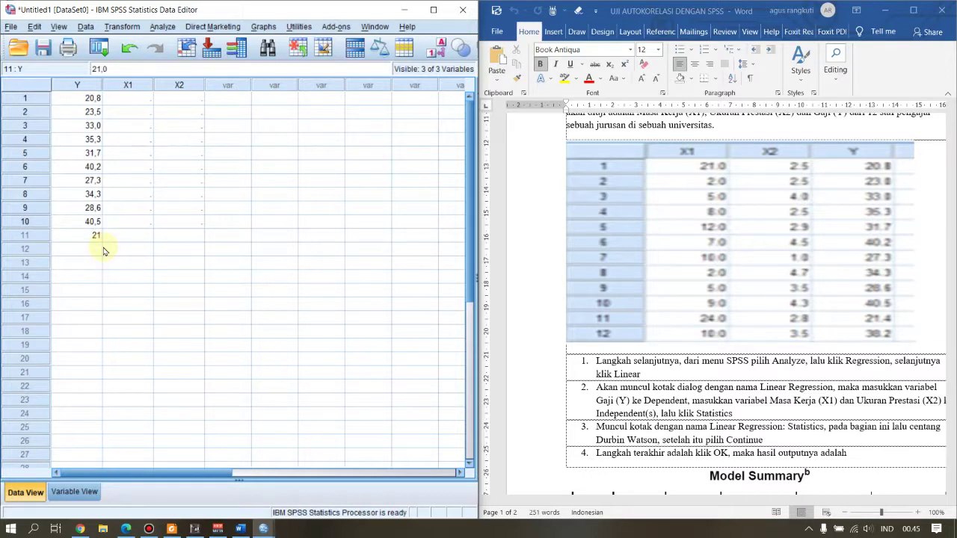
{"action": "type", "text": ",4"}
{"action": "key", "text": "Return"}
{"action": "type", "text": "38,0"}
{"action": "type", "text": "2"}
{"action": "key", "text": "Return"}
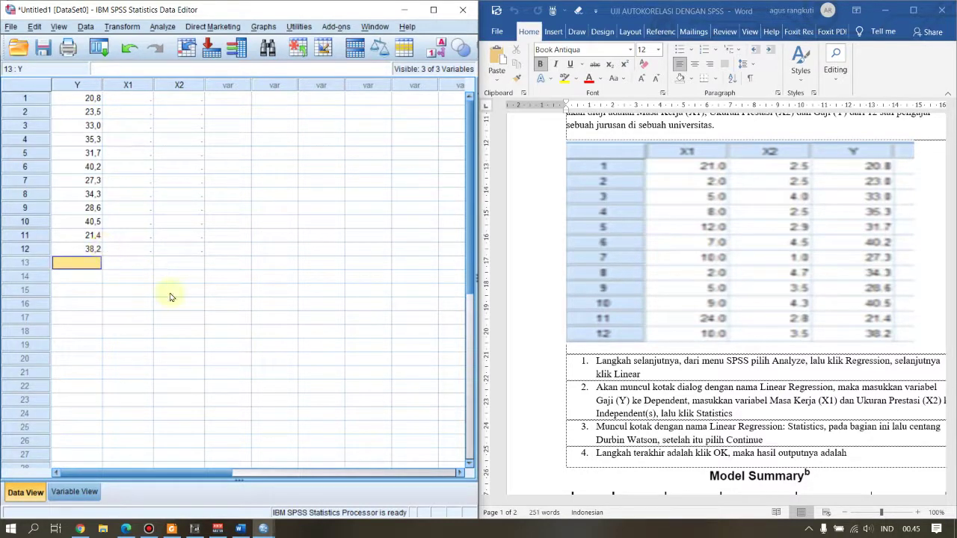
Step: Enter the X1 values 21, 2, 5, 8 and 12 for cases 1 to 5
{"action": "left_click", "coordinate": [132, 100]}
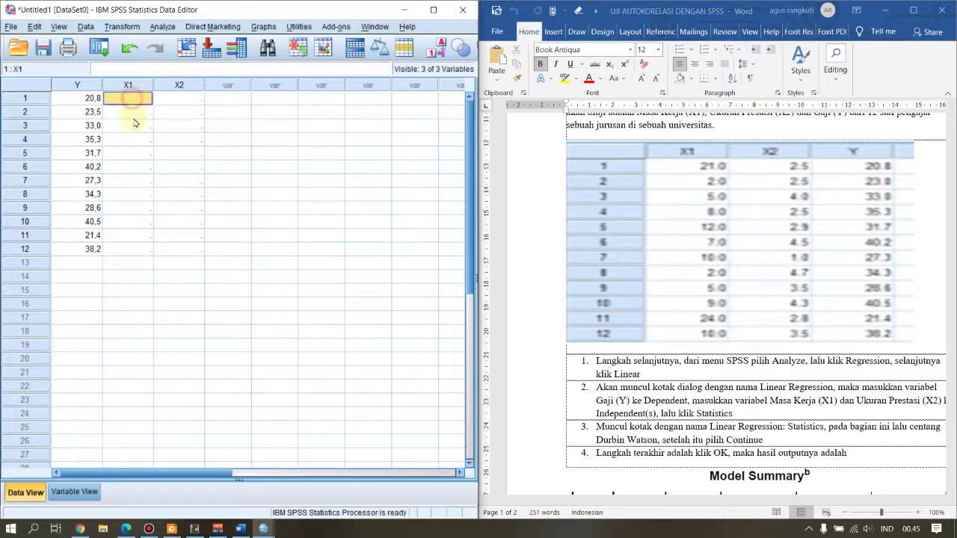
{"action": "type", "text": "21"}
{"action": "key", "text": "Return"}
{"action": "type", "text": "2"}
{"action": "key", "text": "Return"}
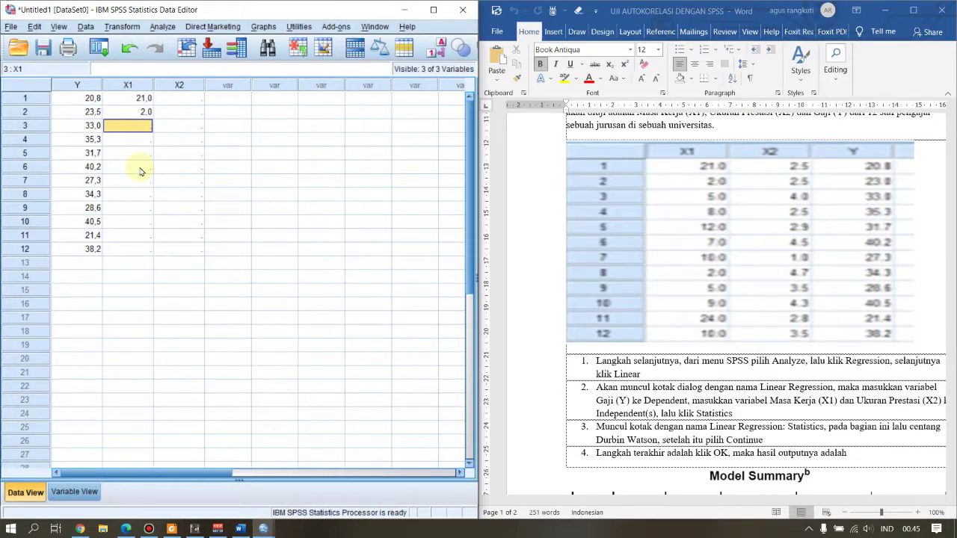
{"action": "type", "text": "5"}
{"action": "key", "text": "Return"}
{"action": "type", "text": "8"}
{"action": "key", "text": "Return"}
{"action": "type", "text": "12"}
{"action": "key", "text": "Return"}
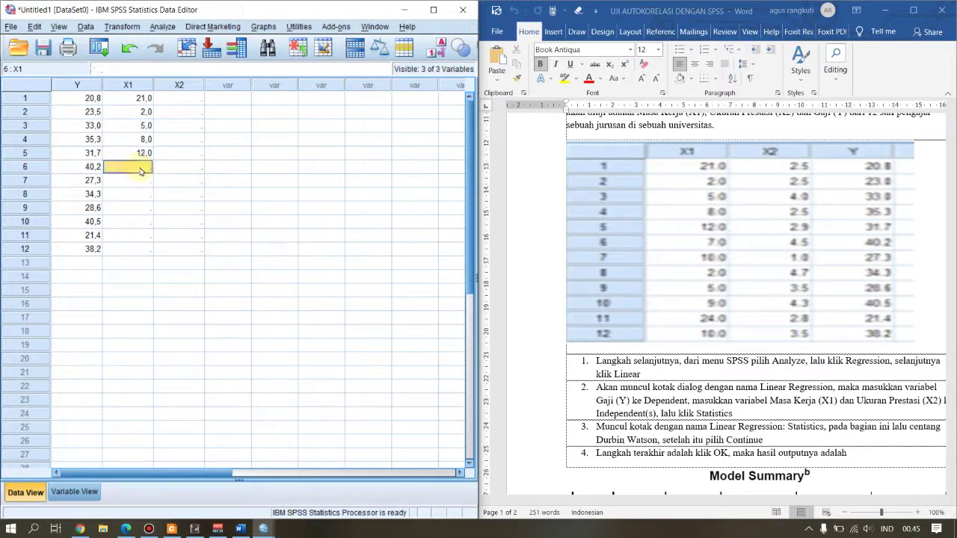
Step: Enter the X1 values 7, 10, 2 and 5 for cases 6 to 9
{"action": "type", "text": "7"}
{"action": "key", "text": "Return"}
{"action": "type", "text": "10"}
{"action": "key", "text": "Return"}
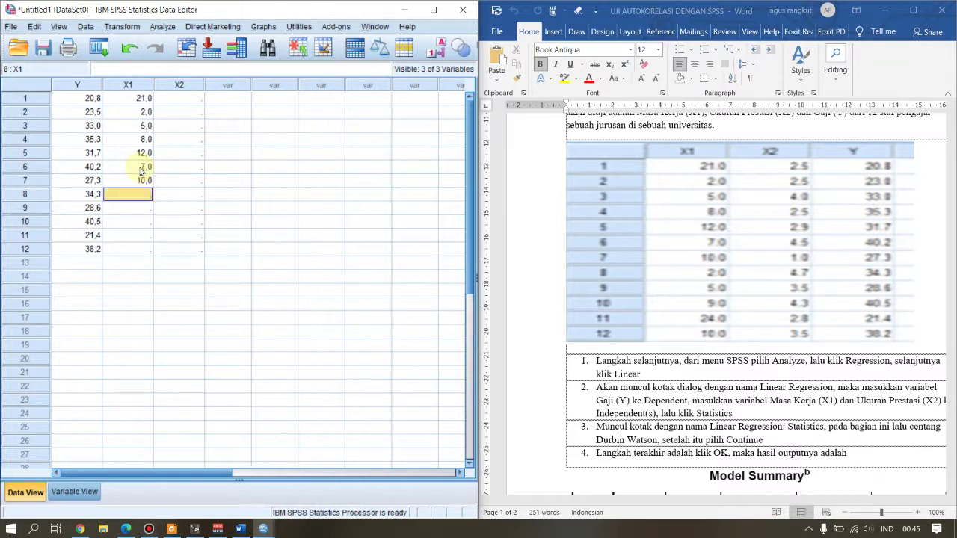
{"action": "type", "text": "2"}
{"action": "key", "text": "Return"}
{"action": "type", "text": "5"}
{"action": "key", "text": "Return"}
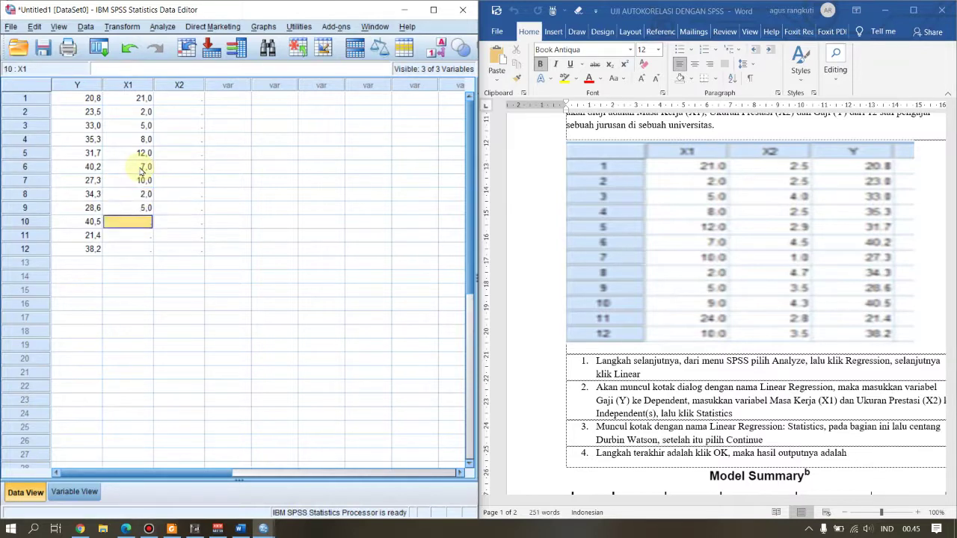
Step: Enter the X1 values 9, 24 and 10 for cases 10 to 12
{"action": "type", "text": "9"}
{"action": "key", "text": "Return"}
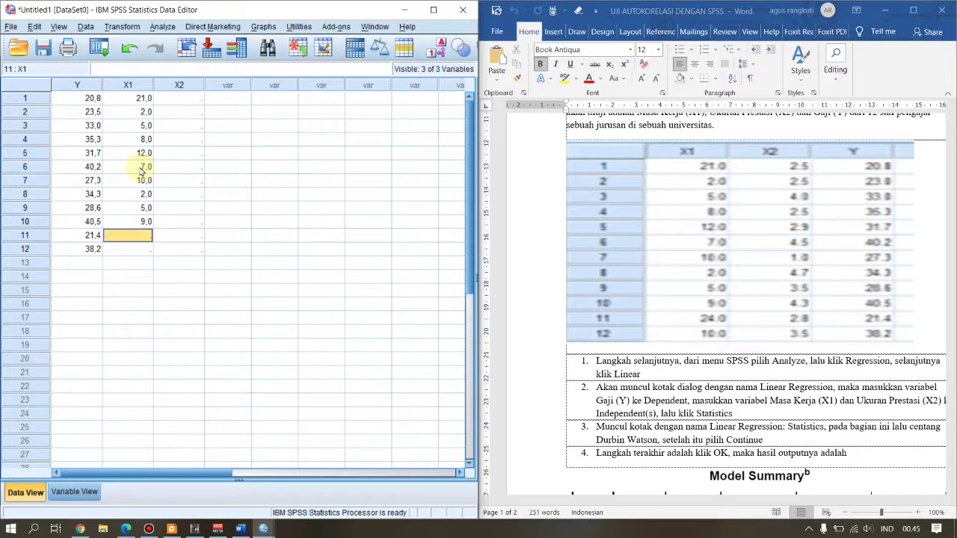
{"action": "type", "text": "24"}
{"action": "key", "text": "Return"}
{"action": "type", "text": "10"}
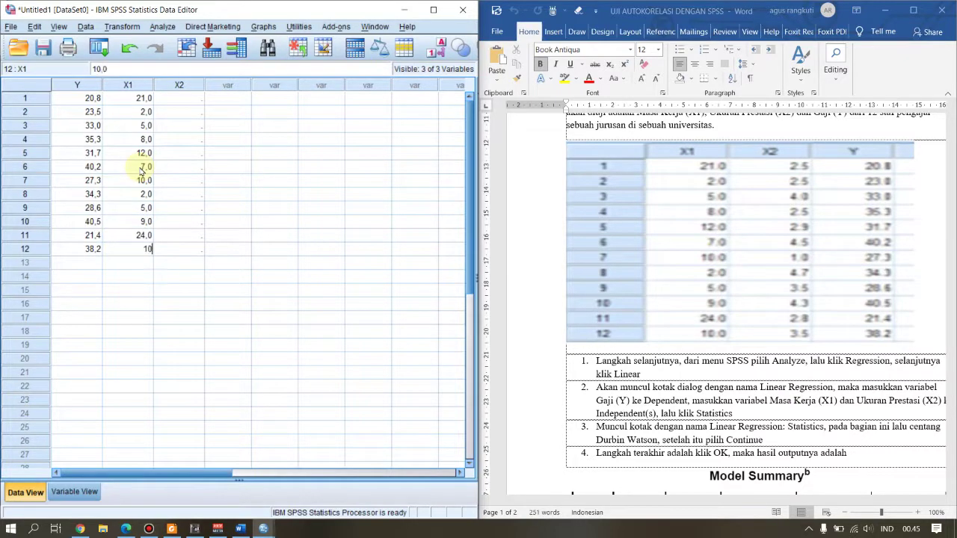
{"action": "left_click", "coordinate": [180, 111]}
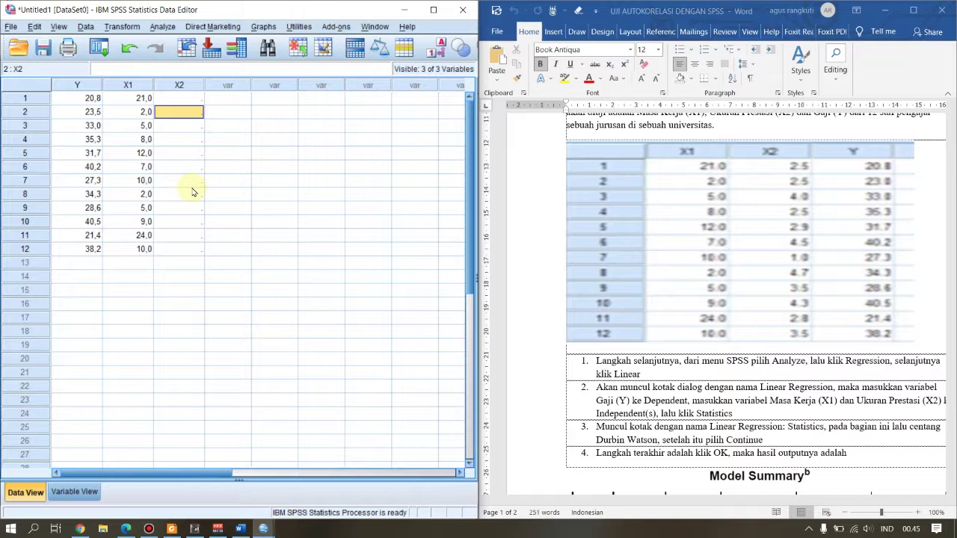
{"action": "type", "text": "2,5"}
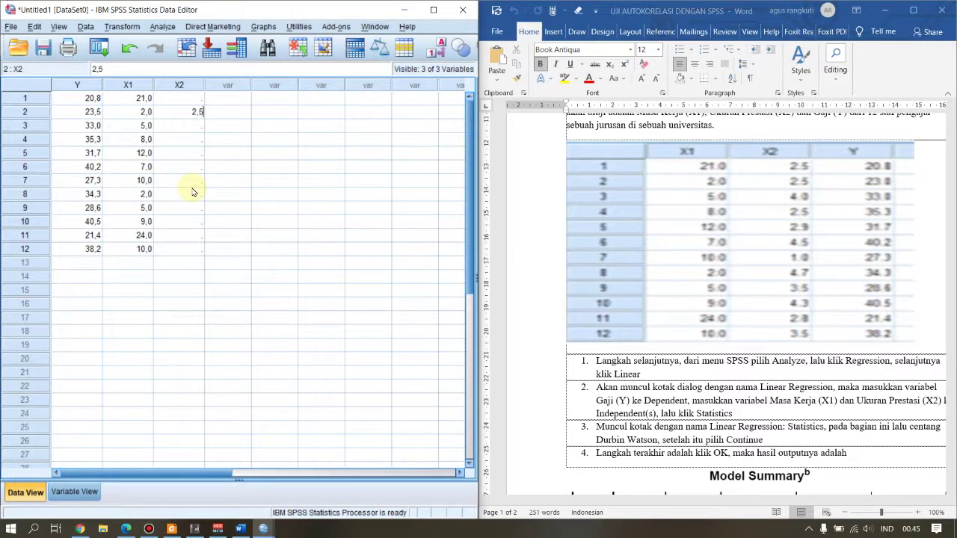
{"action": "type", "text": "2,5"}
{"action": "key", "text": "Return"}
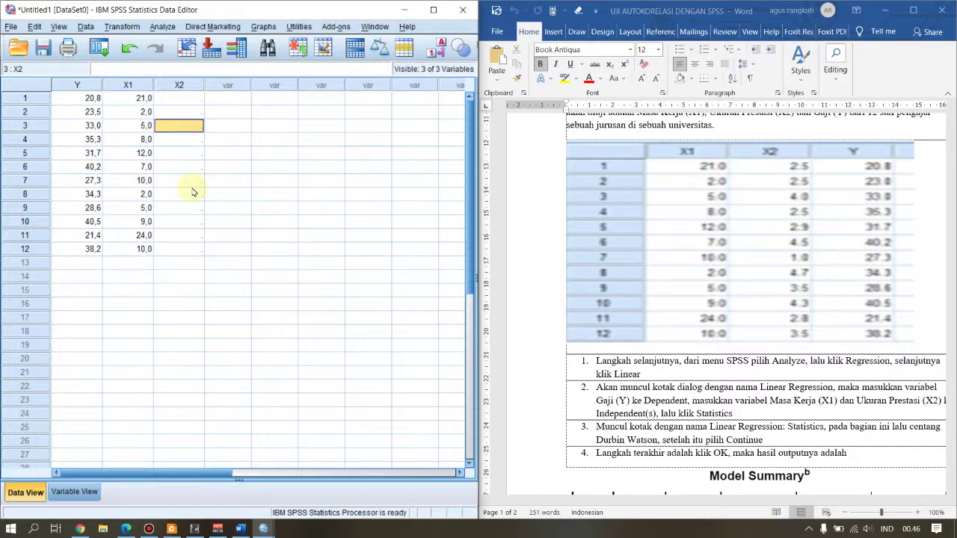
Step: Enter 4 as the X2 value of case 3 and 2,5 as the X2 value of cases 1 and 2
{"action": "type", "text": "4"}
{"action": "key", "text": "Return"}
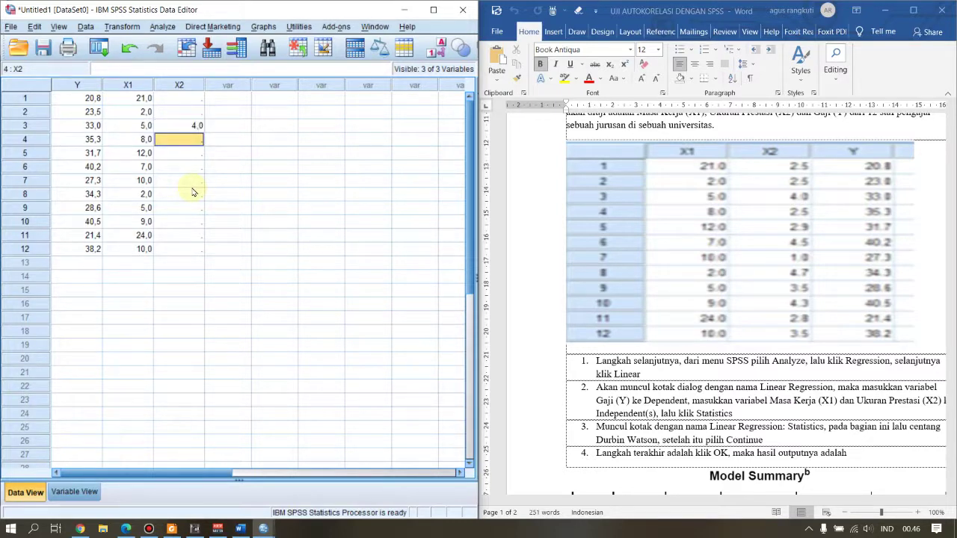
{"action": "key", "text": "Up"}
{"action": "key", "text": "Up"}
{"action": "key", "text": "Up"}
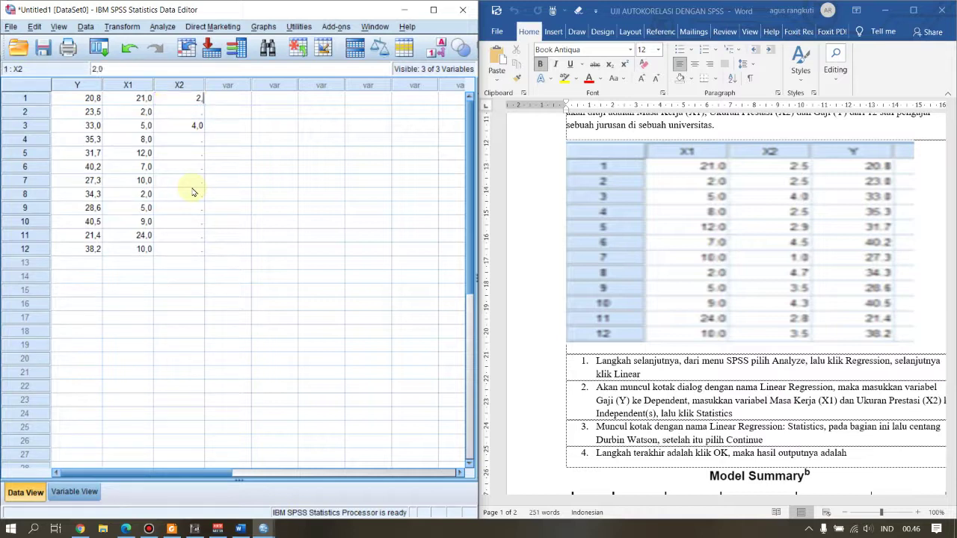
{"action": "key", "text": "Return"}
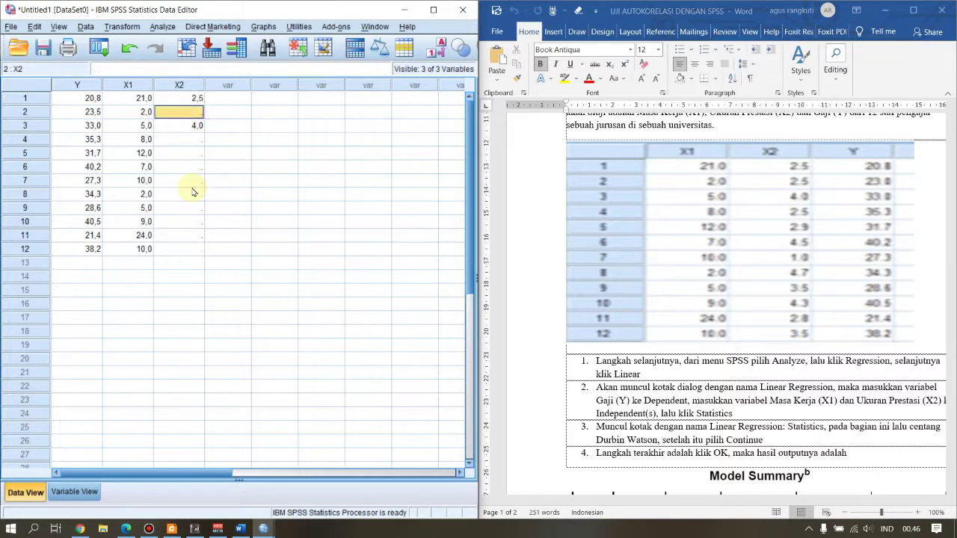
{"action": "type", "text": "2,5"}
{"action": "key", "text": "Return"}
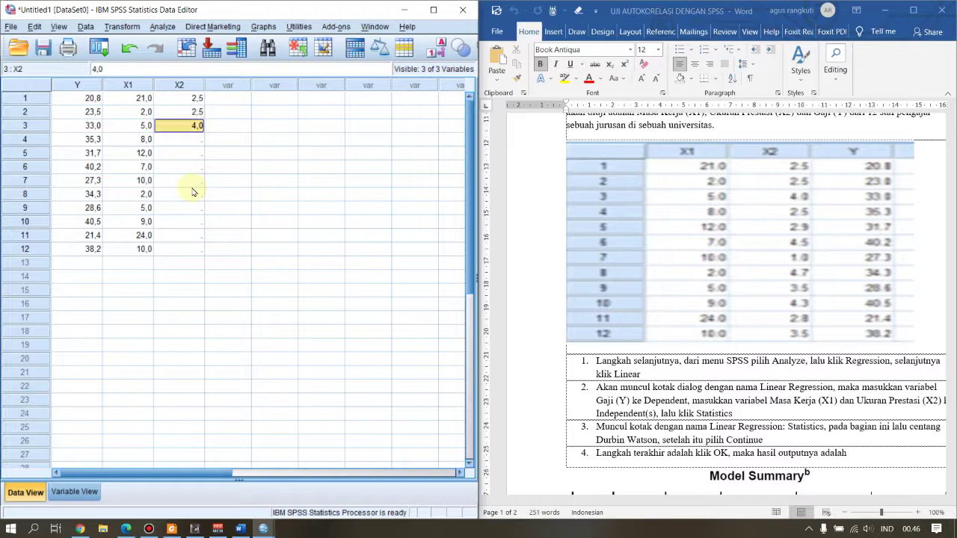
{"action": "key", "text": "Return"}
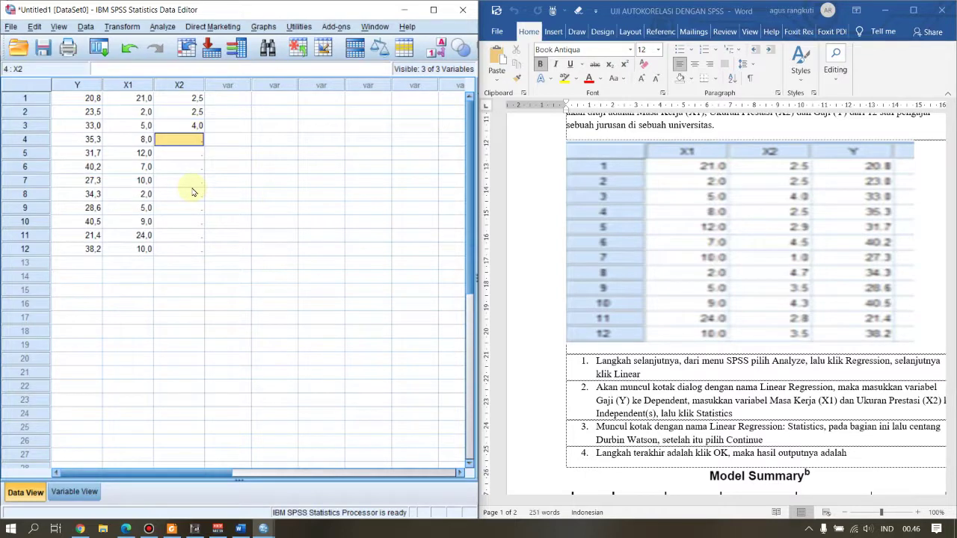
Step: Enter the X2 values 2,5, 2,9, 4,5, 1 and 4,7 for cases 4 to 8
{"action": "type", "text": "2,5"}
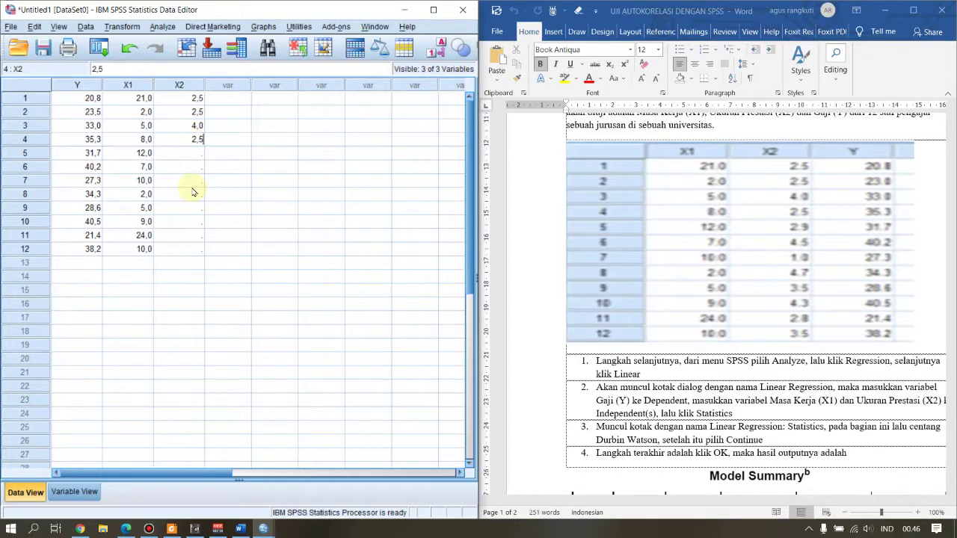
{"action": "key", "text": "Return"}
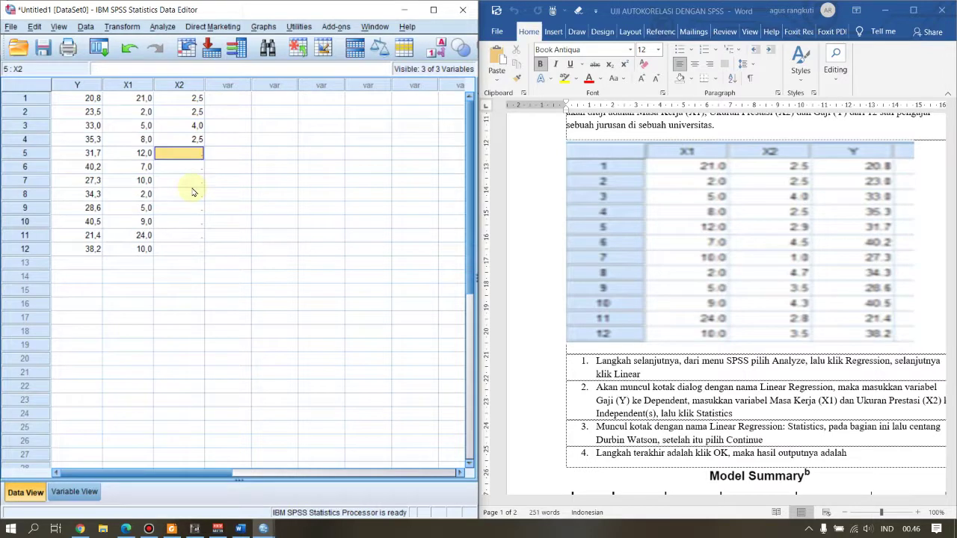
{"action": "type", "text": "2,9"}
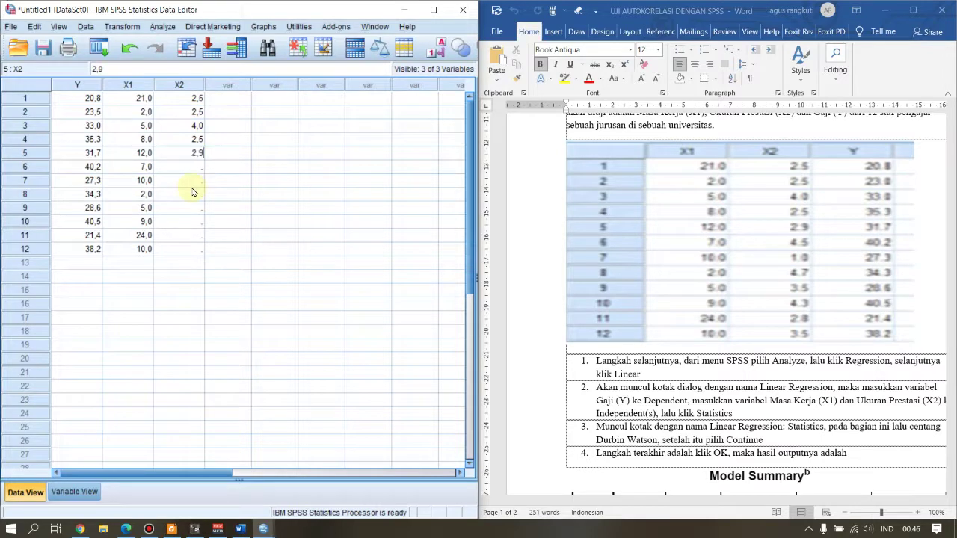
{"action": "key", "text": "Return"}
{"action": "type", "text": "4,5"}
{"action": "key", "text": "Return"}
{"action": "type", "text": "1"}
{"action": "key", "text": "Return"}
{"action": "type", "text": "4,7"}
{"action": "key", "text": "Return"}
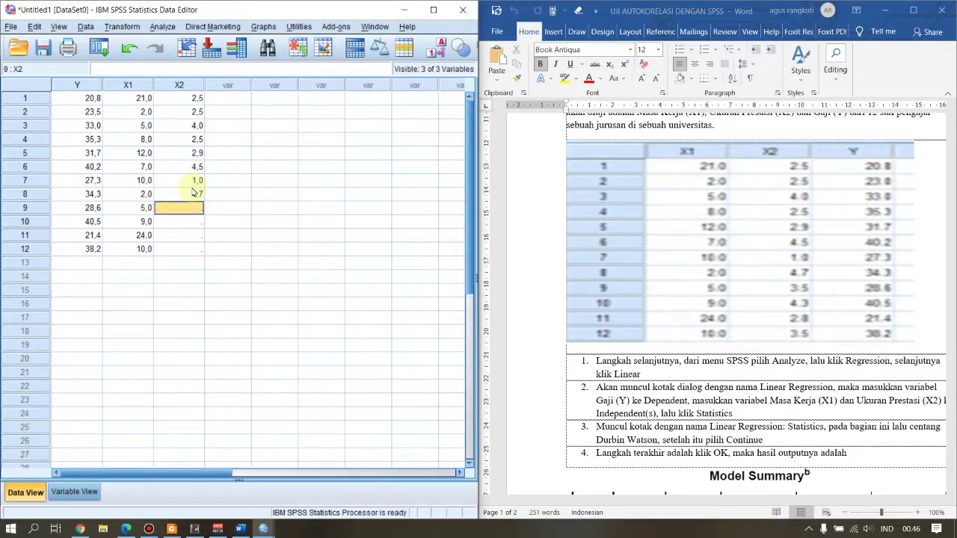
Step: Enter the X2 values 3,5, 4,3, 2,8 and 3,5 for cases 9 to 12
{"action": "type", "text": "3,5"}
{"action": "key", "text": "Return"}
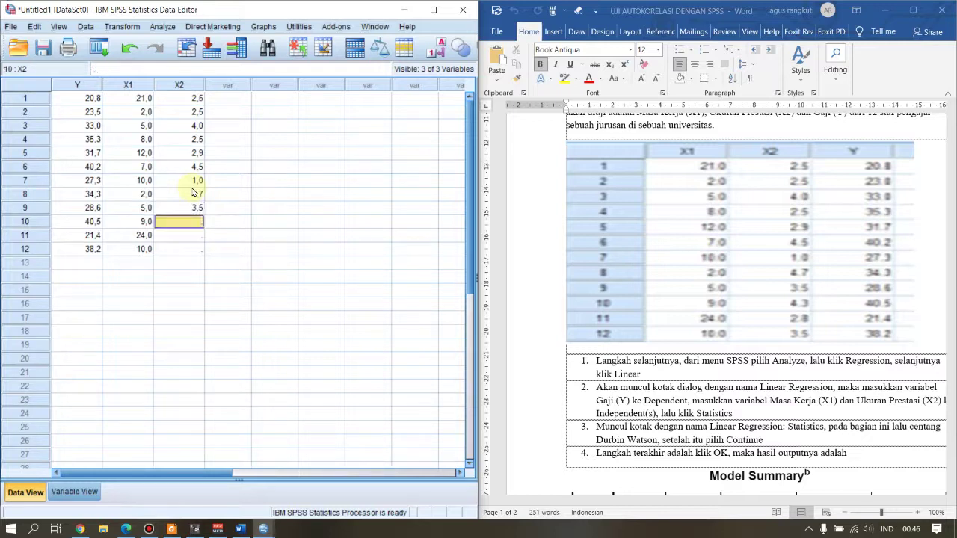
{"action": "type", "text": "4,3"}
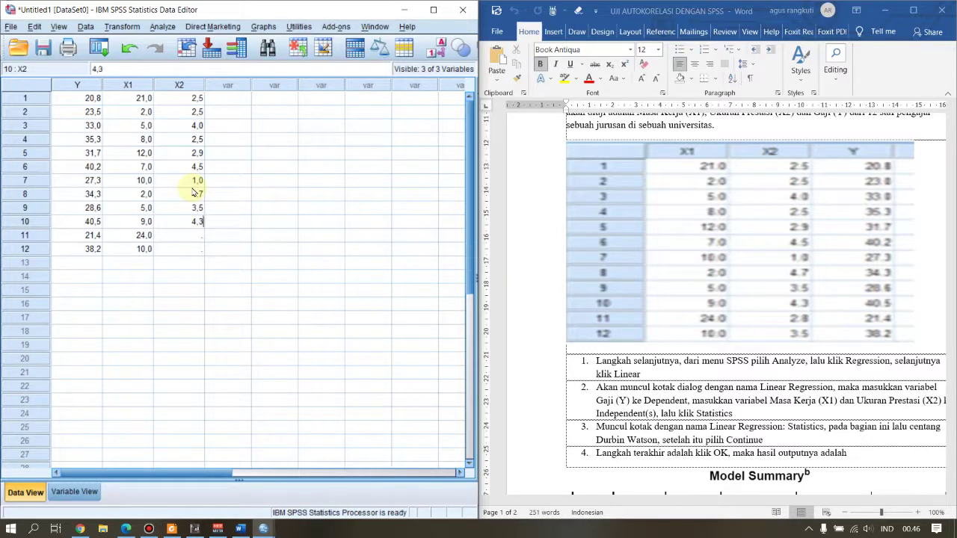
{"action": "key", "text": "Return"}
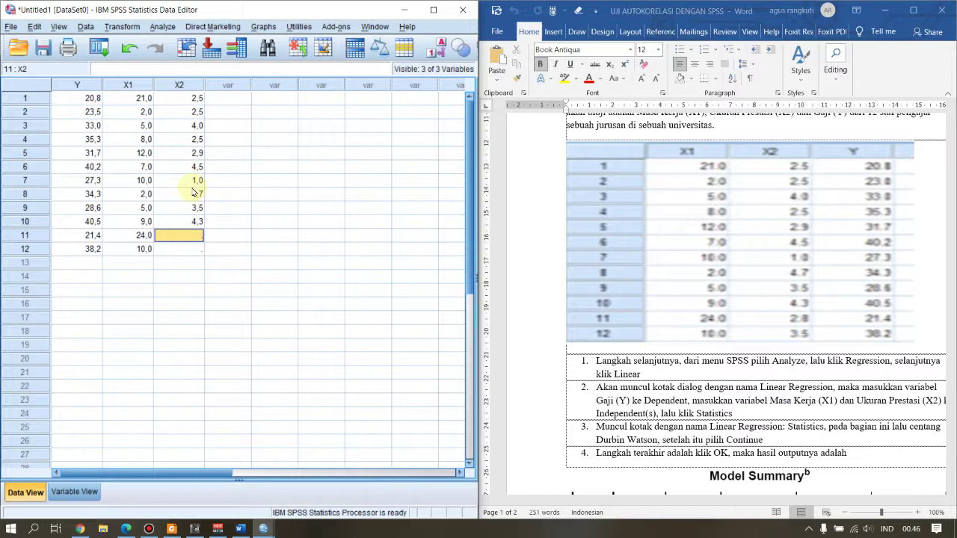
{"action": "type", "text": "2,8"}
{"action": "key", "text": "Return"}
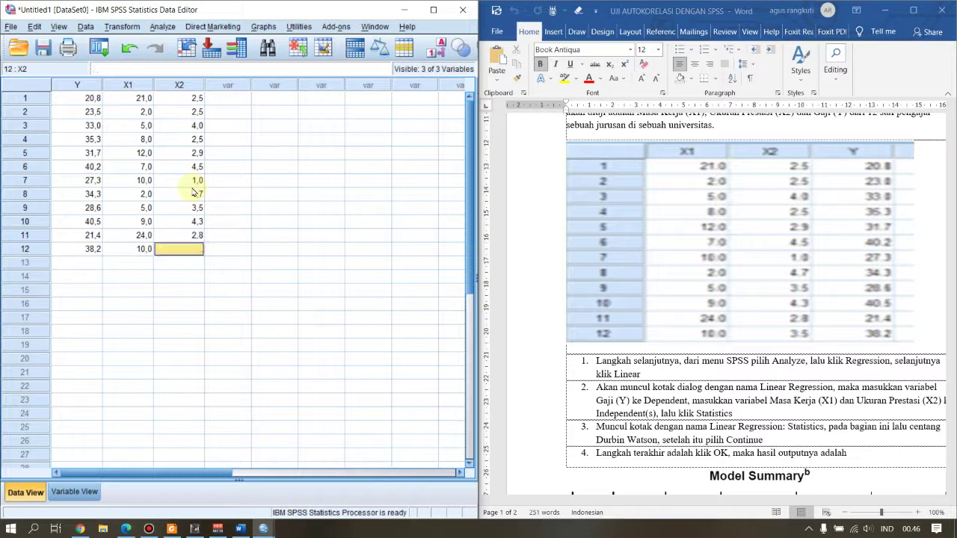
{"action": "type", "text": "3,5"}
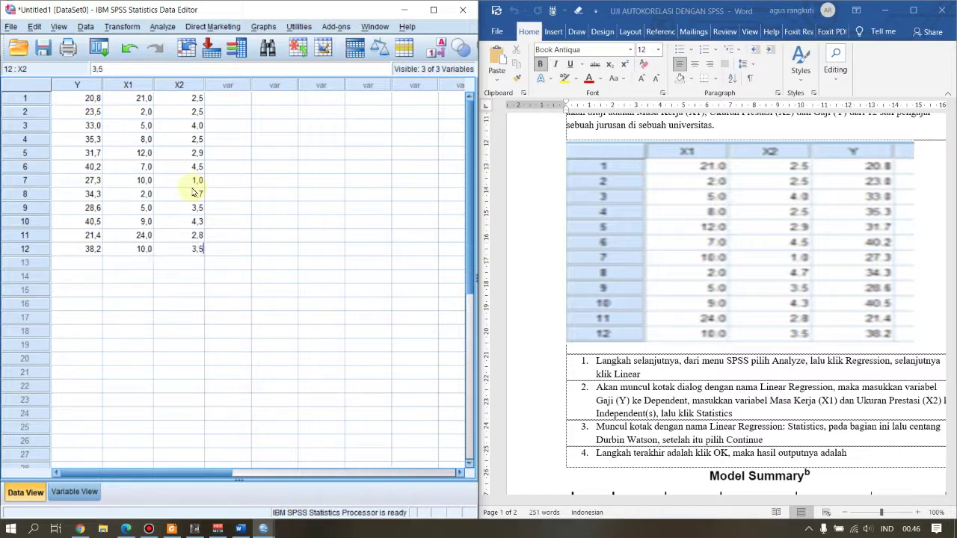
{"action": "key", "text": "Return"}
Step: Leave the data cells, maximize the SPSS Data Editor window and switch to the Word document with the test instructions
{"action": "left_click", "coordinate": [227, 208]}
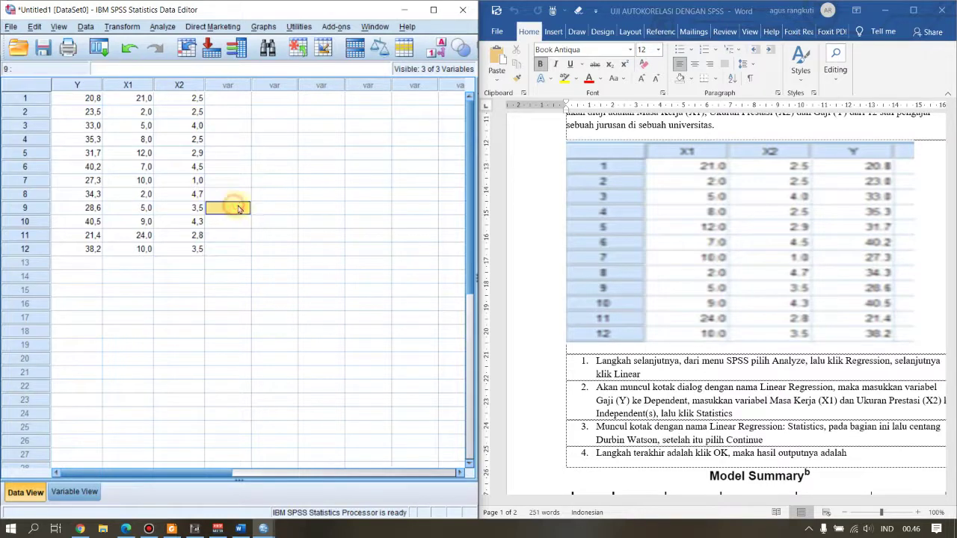
{"action": "left_click", "coordinate": [433, 10]}
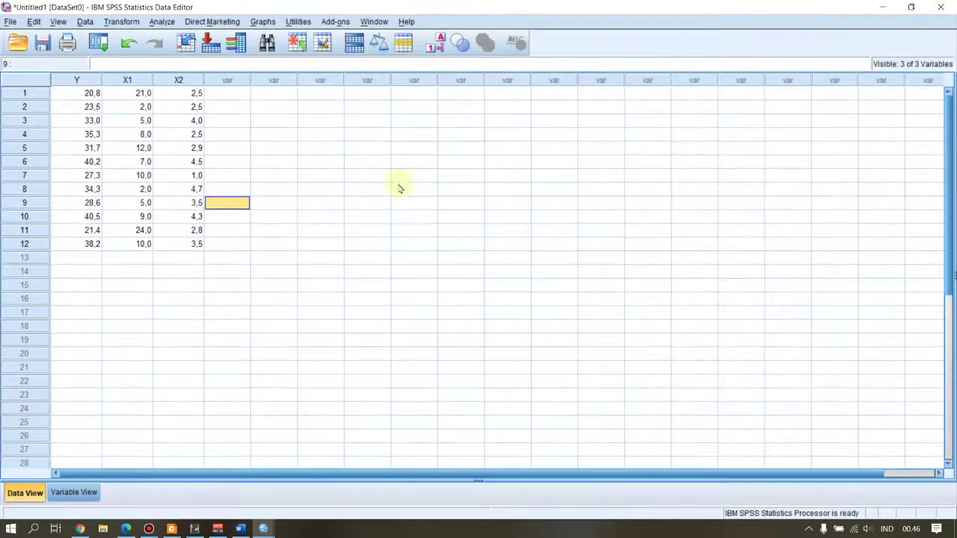
{"action": "left_click", "coordinate": [240, 529]}
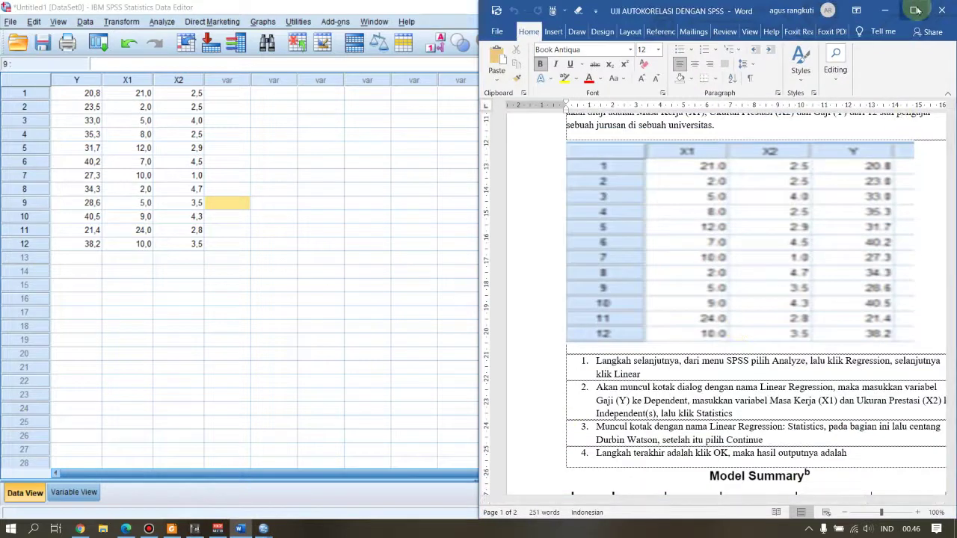
Step: Maximize the Word document, enlarge it to 150% and read instruction 1 on starting the linear regression, marking its key words temporarily
{"action": "left_click", "coordinate": [914, 9]}
{"action": "scroll", "coordinate": [483, 247], "scroll_direction": "down", "scroll_amount": 3}
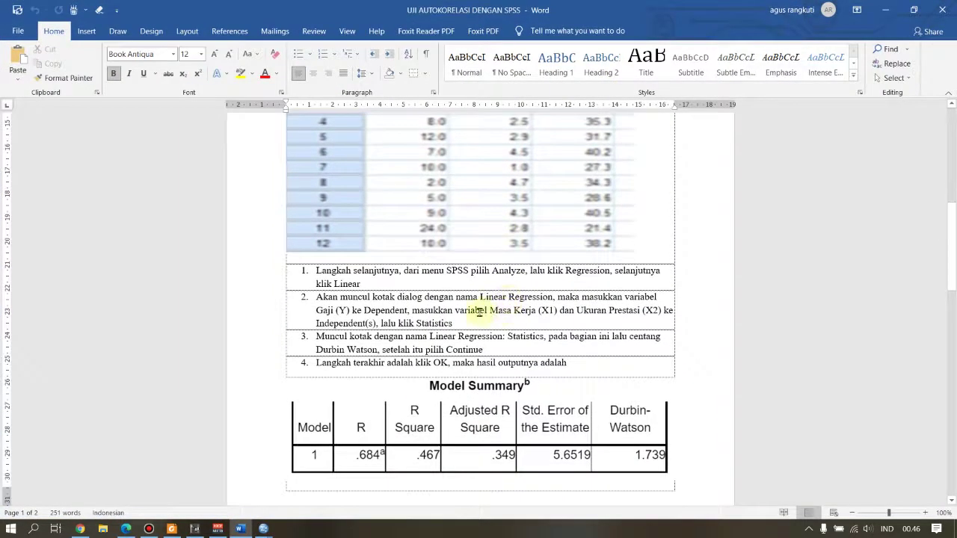
{"action": "scroll", "coordinate": [480, 313], "scroll_direction": "up", "scroll_amount": 5}
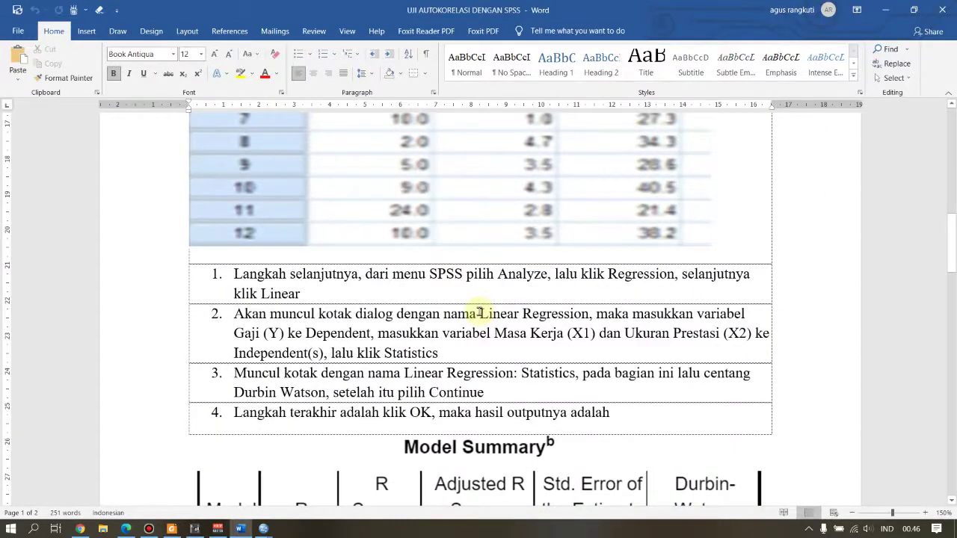
{"action": "left_click_drag", "start_coordinate": [435, 285], "coordinate": [668, 284]}
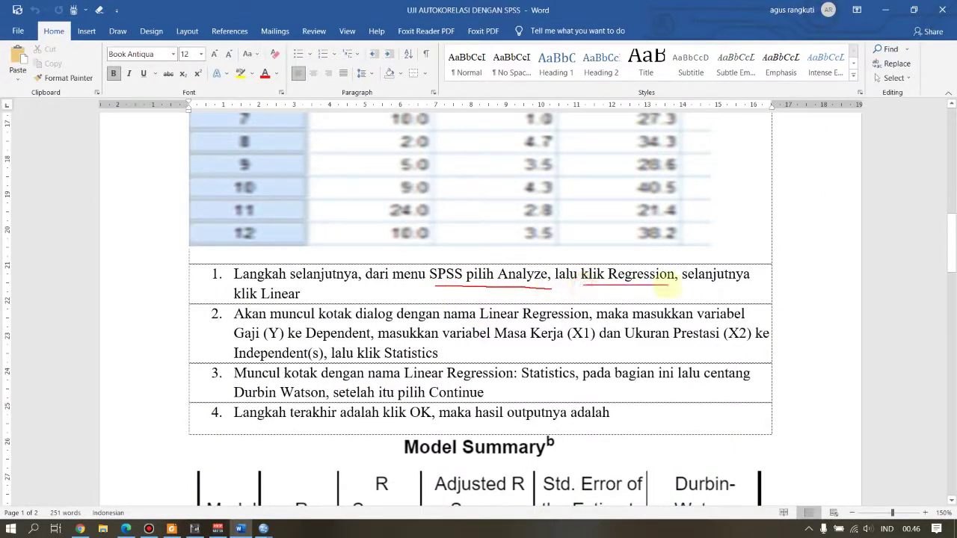
{"action": "left_click_drag", "start_coordinate": [247, 302], "coordinate": [291, 308]}
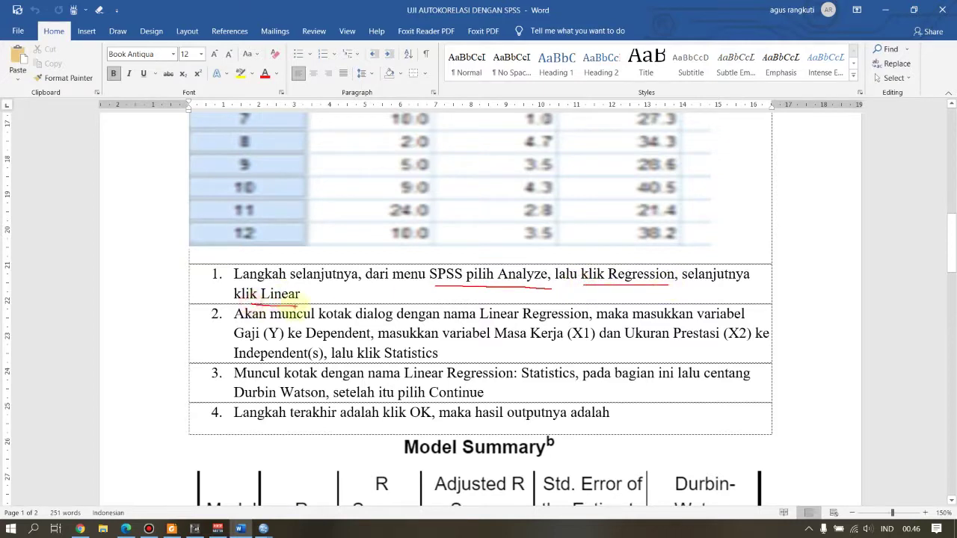
{"action": "key", "text": "Escape"}
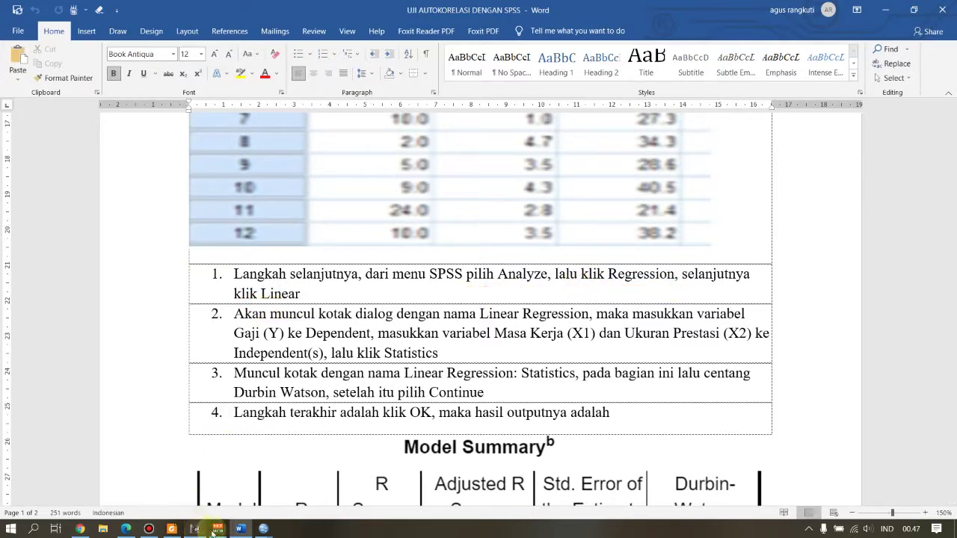
Step: Switch to the SPSS Data Editor and start a Linear Regression analysis
{"action": "mouse_move", "coordinate": [262, 530]}
{"action": "left_click", "coordinate": [240, 479]}
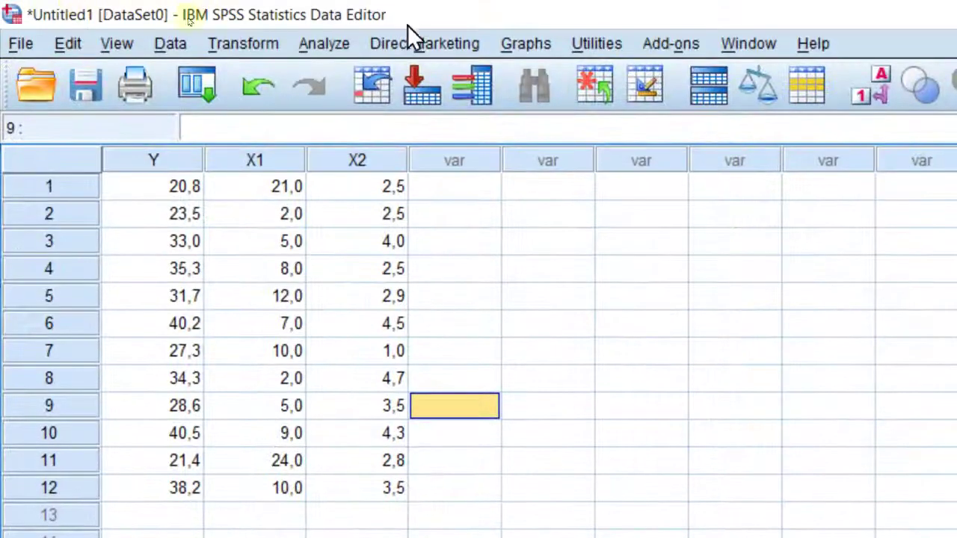
{"action": "left_click", "coordinate": [315, 48]}
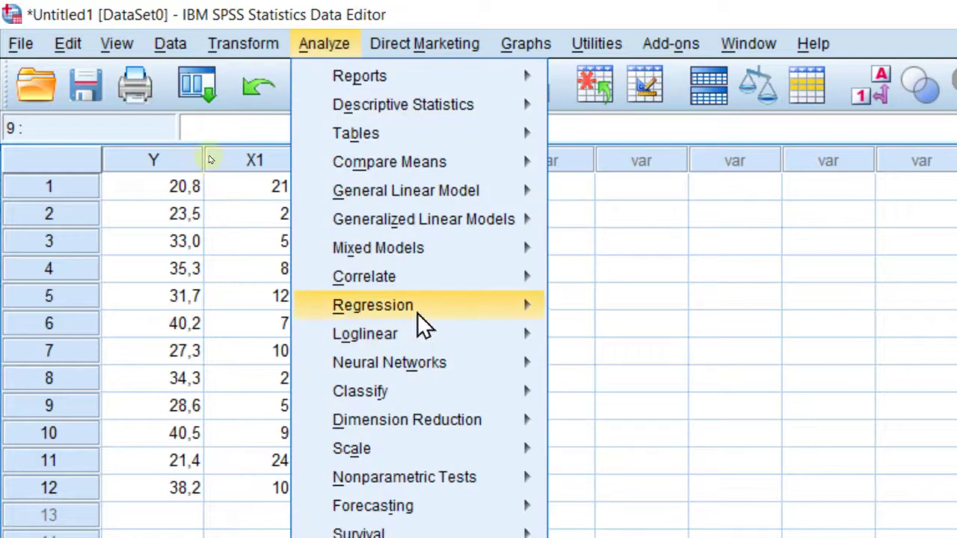
{"action": "mouse_move", "coordinate": [420, 310]}
{"action": "left_click", "coordinate": [598, 341]}
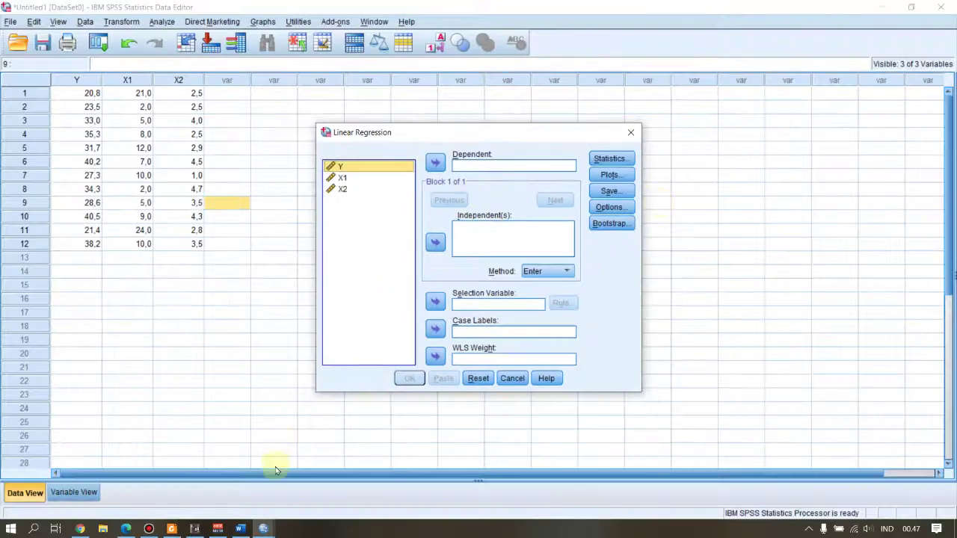
Step: Switch to the Word document and read instruction 2 on assigning the dependent and independent variables, underlining its key words on screen
{"action": "left_click", "coordinate": [240, 529]}
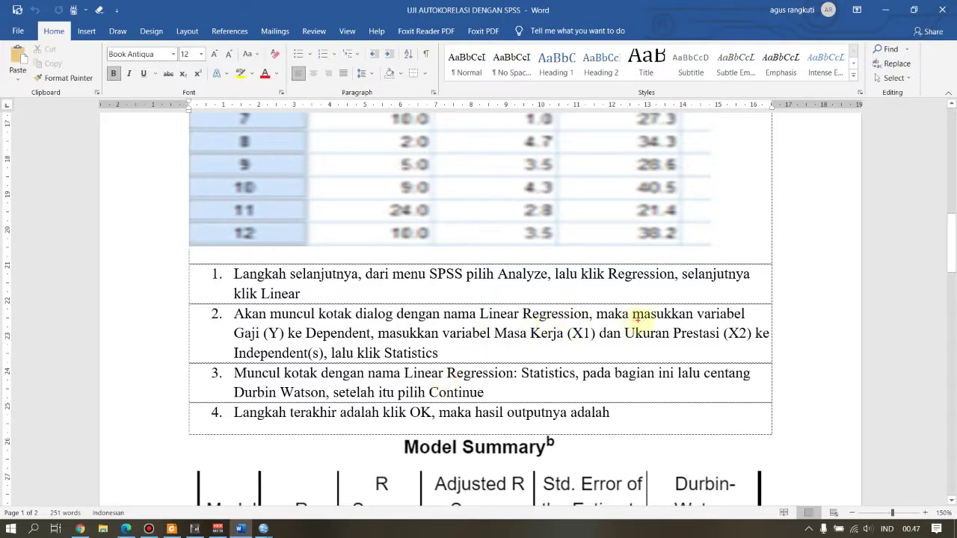
{"action": "left_click_drag", "start_coordinate": [239, 338], "coordinate": [329, 349]}
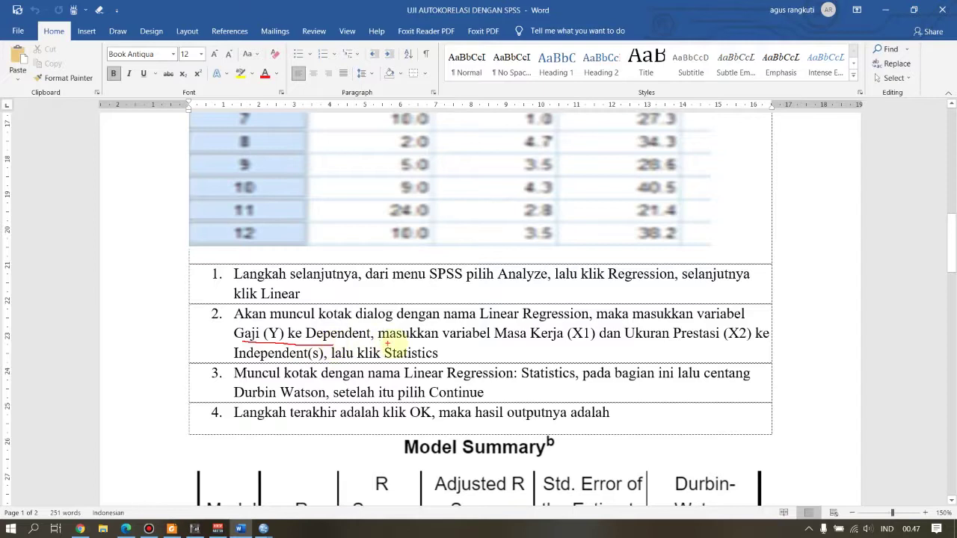
{"action": "left_click_drag", "start_coordinate": [569, 344], "coordinate": [617, 344]}
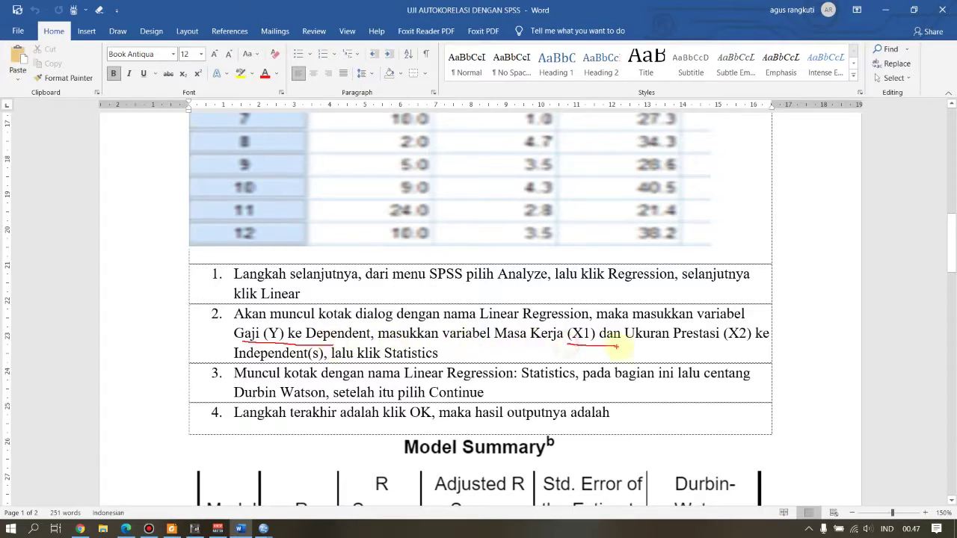
{"action": "left_click_drag", "start_coordinate": [704, 340], "coordinate": [727, 339]}
{"action": "left_click_drag", "start_coordinate": [287, 360], "coordinate": [321, 360]}
{"action": "left_click_drag", "start_coordinate": [390, 362], "coordinate": [472, 364]}
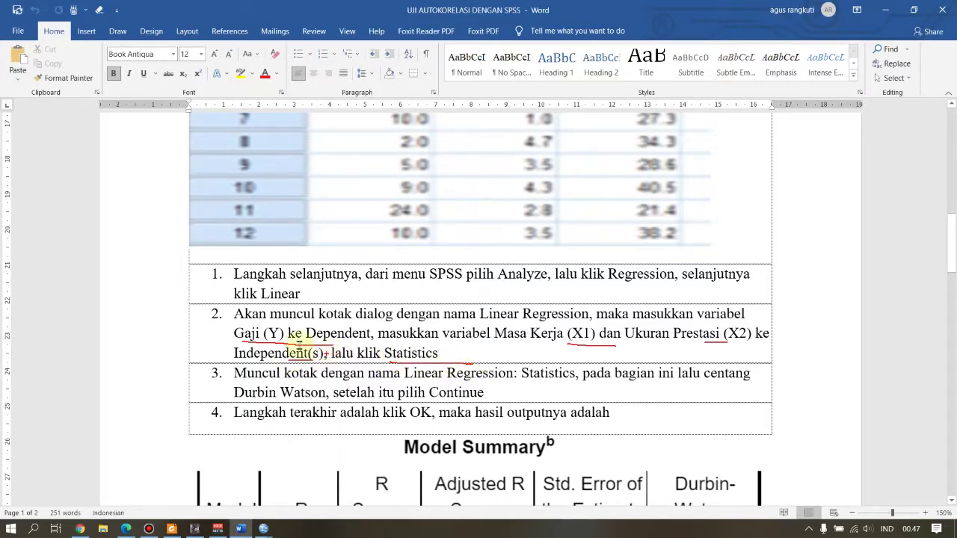
Step: Back in SPSS, set Y as the dependent and X1 and X2 as the independent variables, and open the regression's Statistics options
{"action": "mouse_move", "coordinate": [263, 529]}
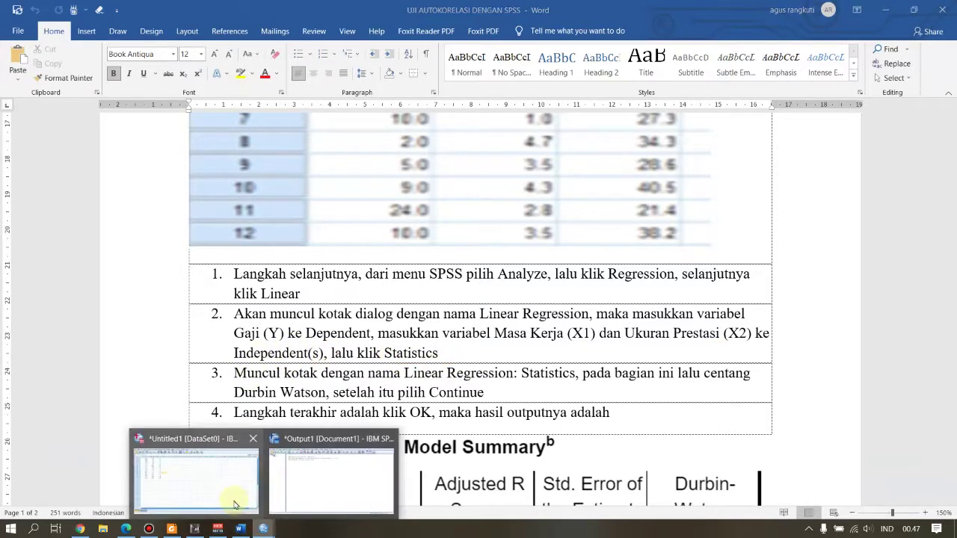
{"action": "left_click", "coordinate": [254, 479]}
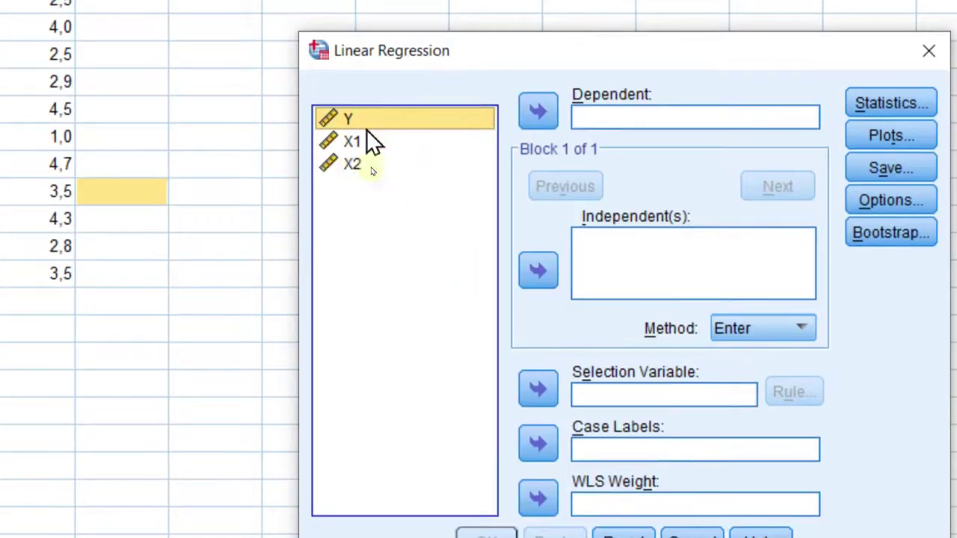
{"action": "left_click", "coordinate": [539, 112]}
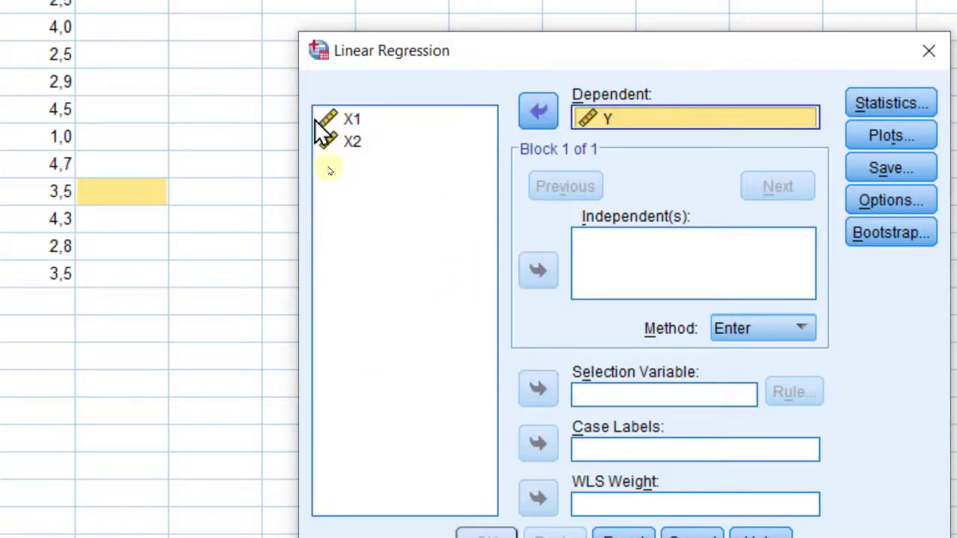
{"action": "left_click", "coordinate": [346, 133]}
{"action": "left_click", "coordinate": [343, 143], "text": "shift"}
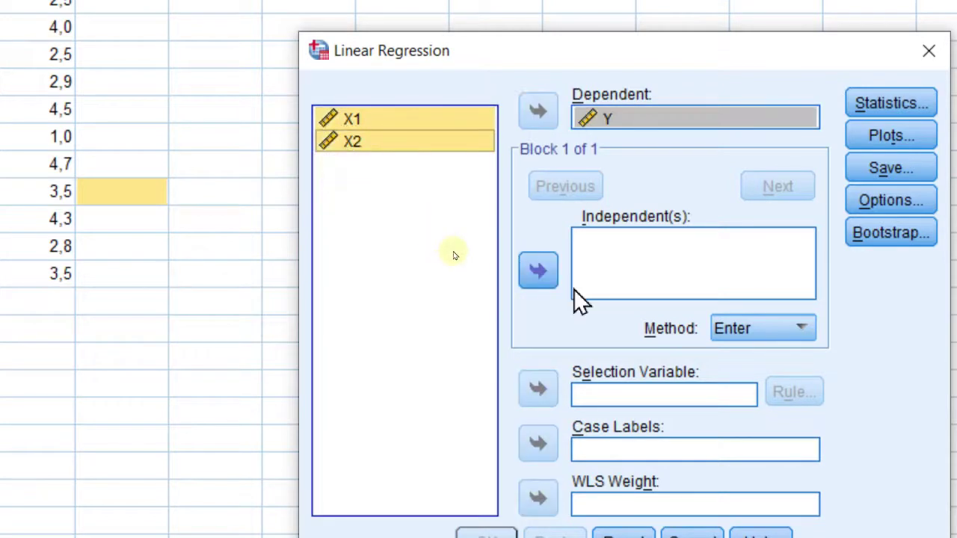
{"action": "left_click", "coordinate": [541, 274]}
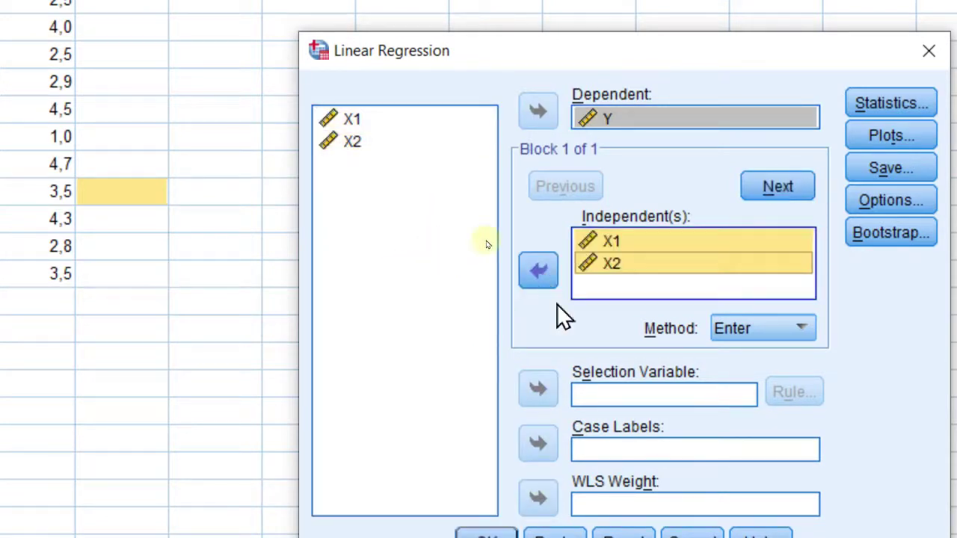
{"action": "left_click", "coordinate": [852, 109]}
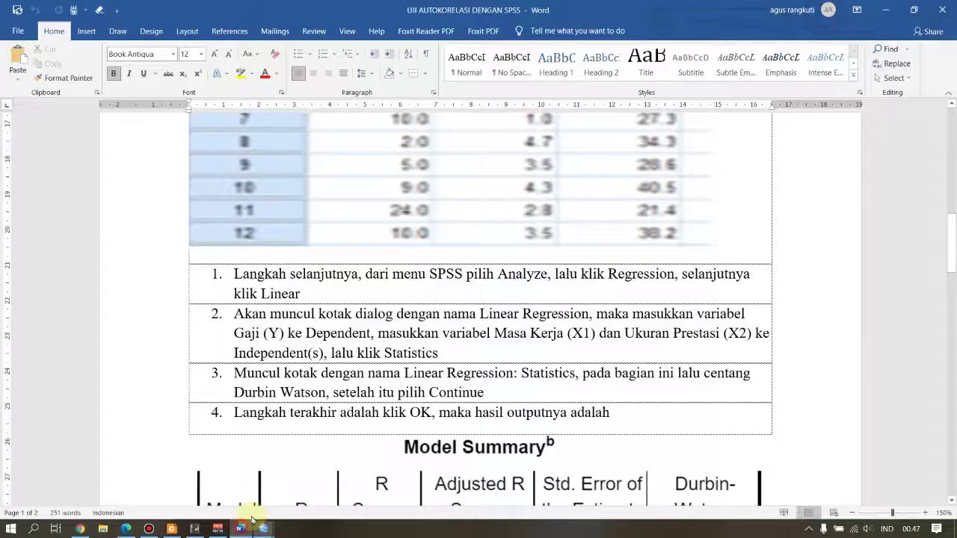
Step: Switch to the Word document and read instructions 3 and 4 on the Durbin-Watson option and running the test, underlining them temporarily
{"action": "left_click", "coordinate": [240, 529]}
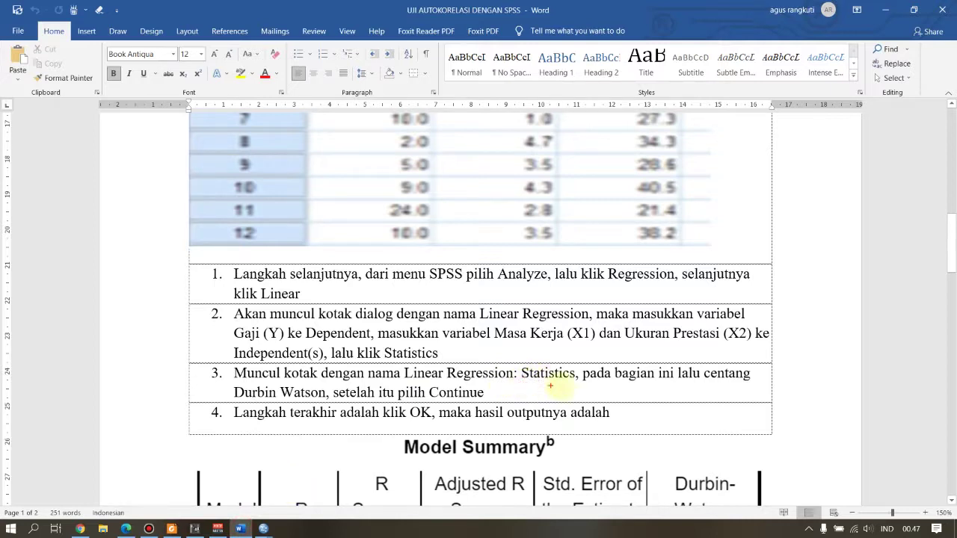
{"action": "left_click_drag", "start_coordinate": [333, 380], "coordinate": [769, 385]}
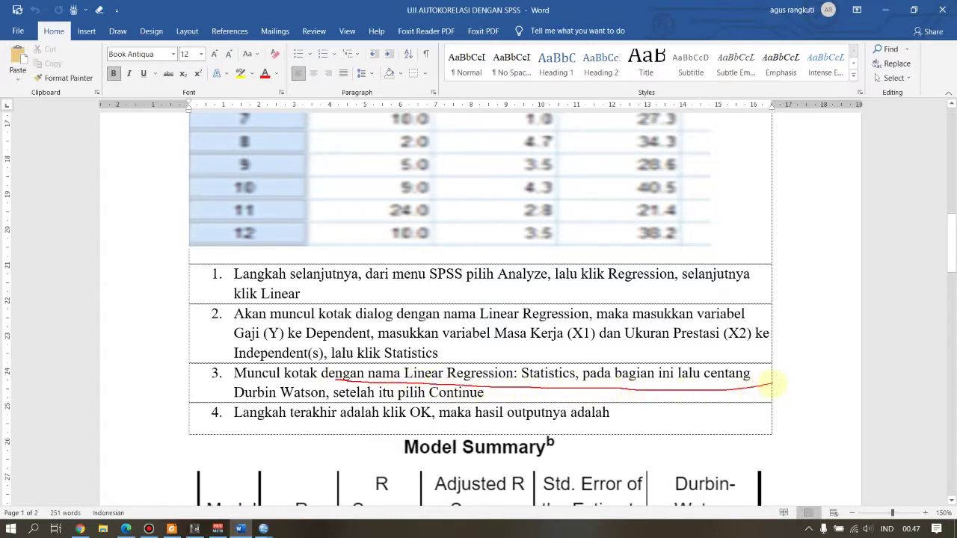
{"action": "left_click", "coordinate": [235, 401]}
{"action": "left_click_drag", "start_coordinate": [235, 402], "coordinate": [303, 402]}
{"action": "left_click_drag", "start_coordinate": [366, 399], "coordinate": [482, 397]}
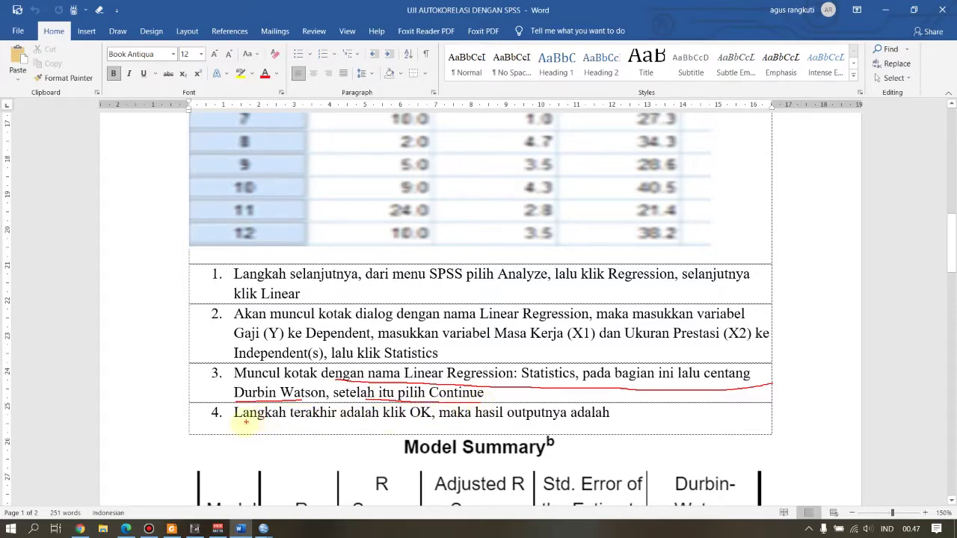
{"action": "left_click_drag", "start_coordinate": [244, 423], "coordinate": [440, 424]}
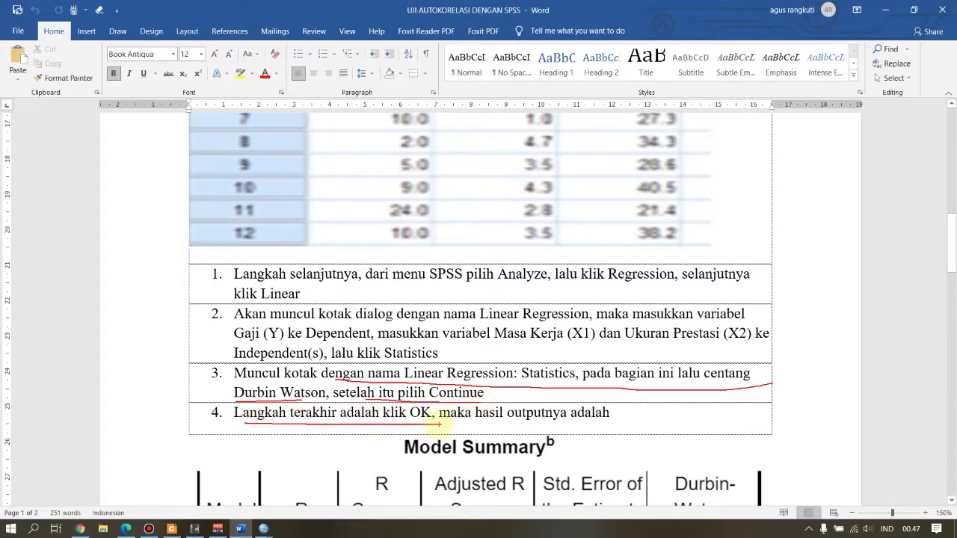
{"action": "key", "text": "Escape"}
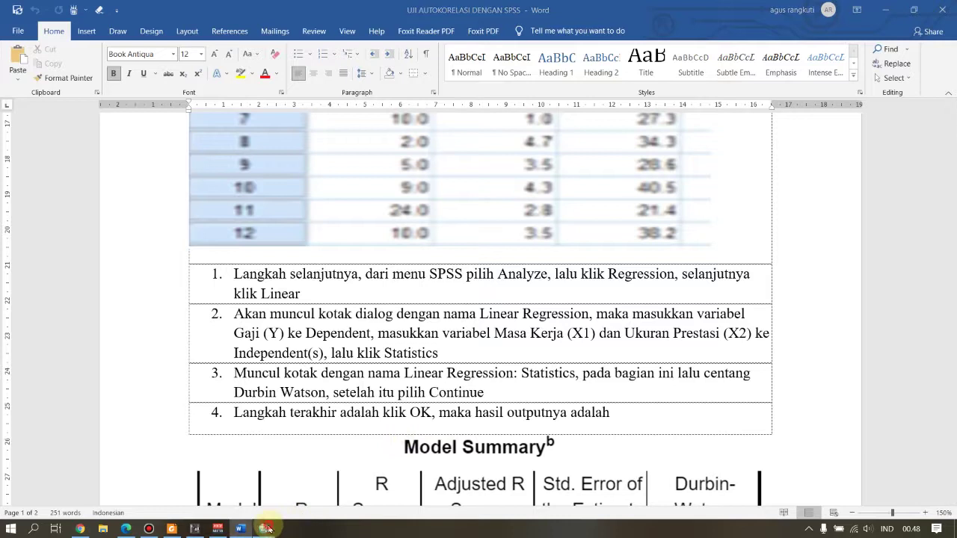
Step: Return to SPSS, enable the Durbin-Watson residual statistic and run the linear regression
{"action": "mouse_move", "coordinate": [267, 523]}
{"action": "left_click", "coordinate": [236, 495]}
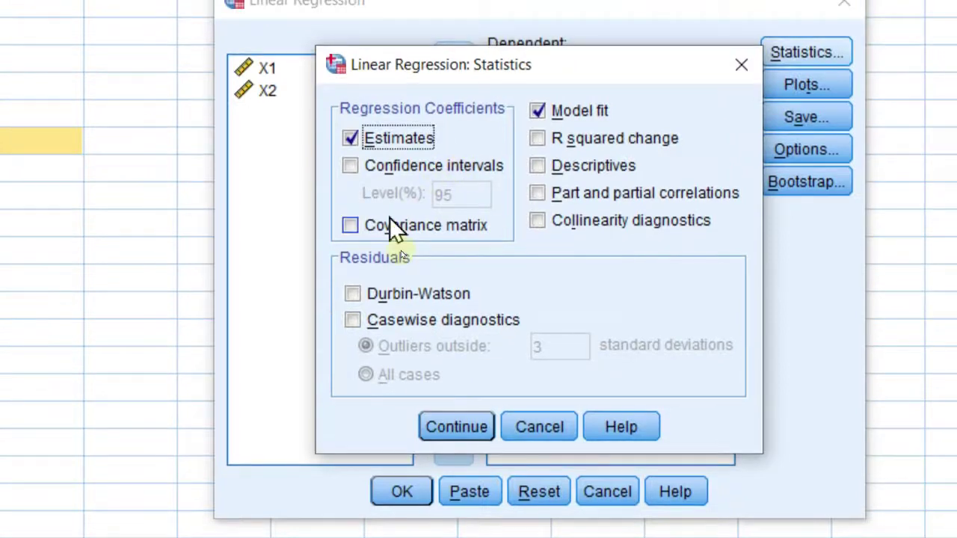
{"action": "left_click", "coordinate": [359, 296]}
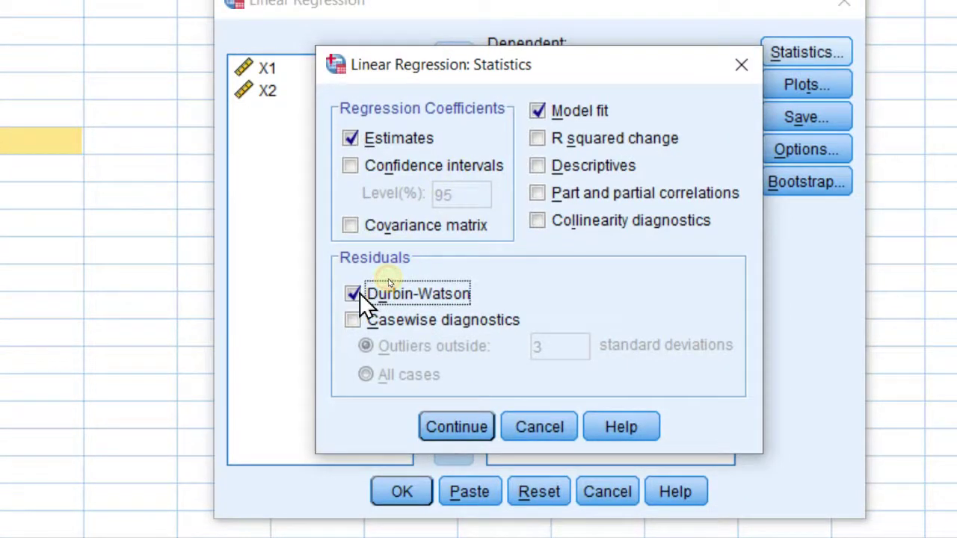
{"action": "left_click", "coordinate": [456, 434]}
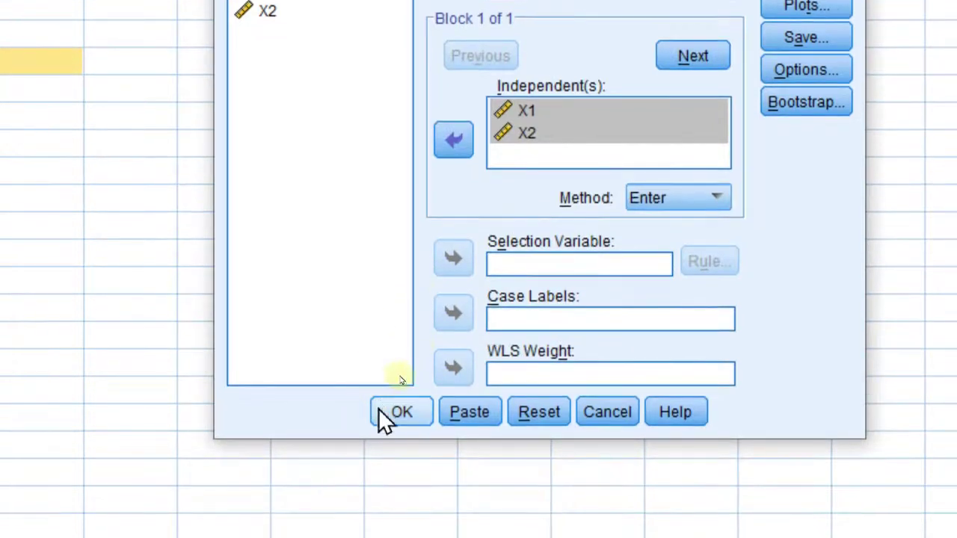
{"action": "left_click", "coordinate": [400, 494]}
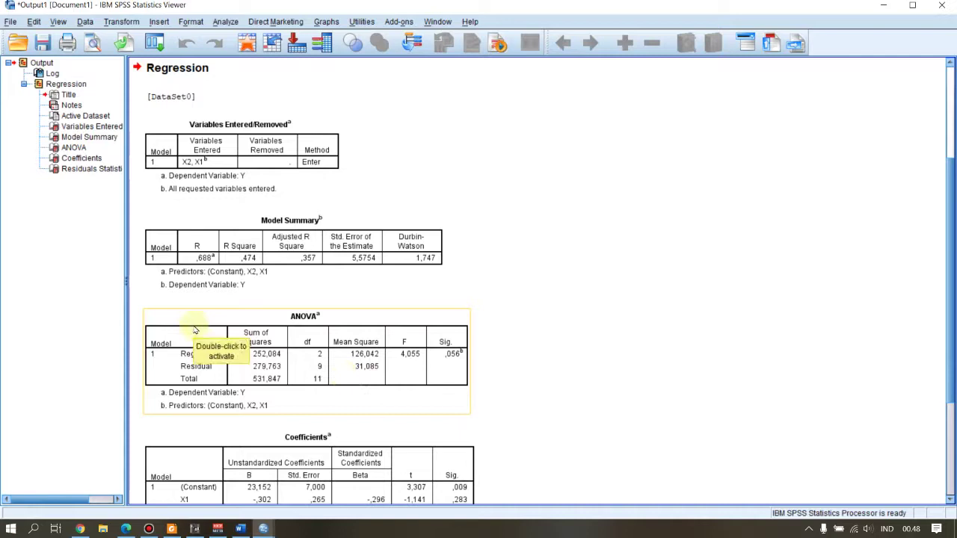
Step: Review the regression output tables and switch to the Word document to examine its sample Model Summary
{"action": "scroll", "coordinate": [191, 378], "scroll_direction": "down", "scroll_amount": 3}
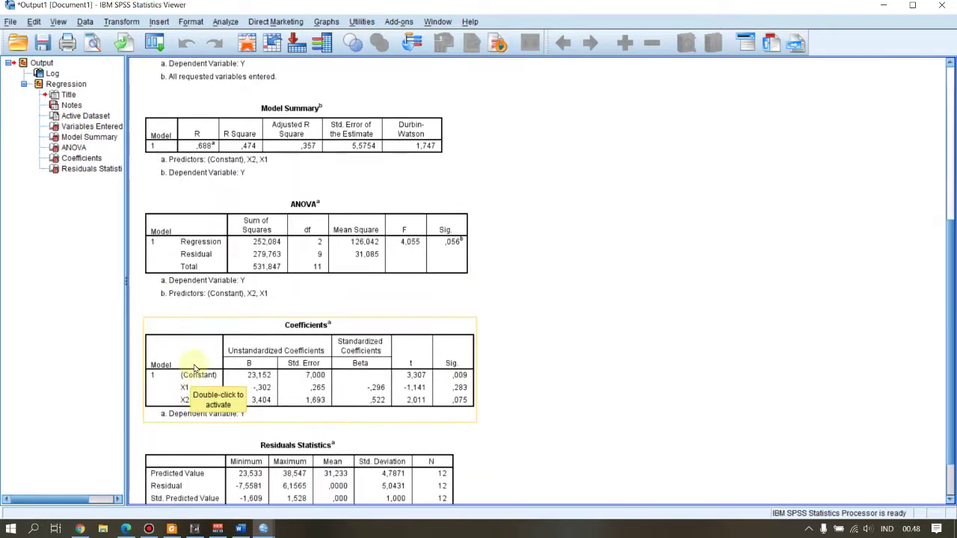
{"action": "left_click", "coordinate": [240, 529]}
{"action": "scroll", "coordinate": [429, 425], "scroll_direction": "down", "scroll_amount": 3}
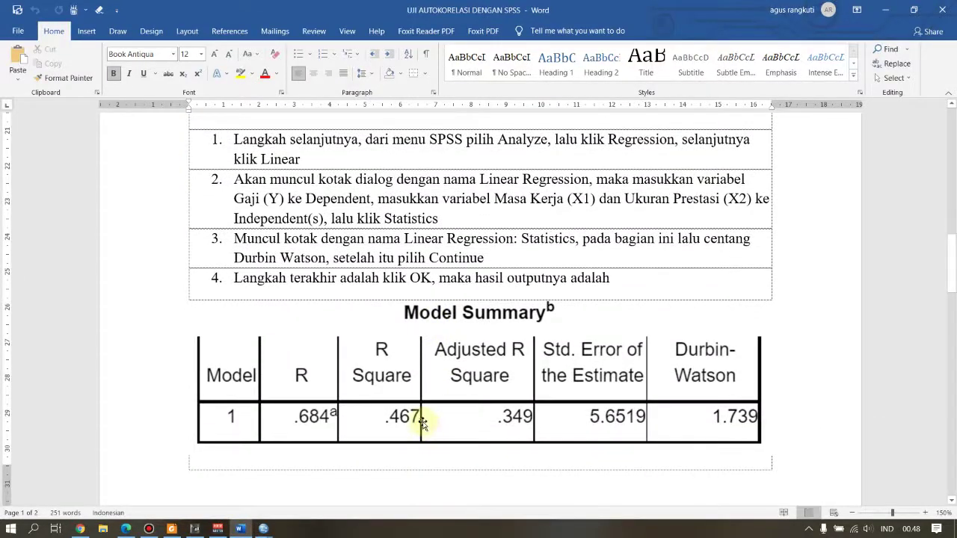
Step: Back in the SPSS output, circle the Durbin-Watson result and annotate beside it "BERAPA NILAI", "DU = DURBIN UPPER" and "DL = DURBIN LOWER"
{"action": "key", "text": "alt+Tab"}
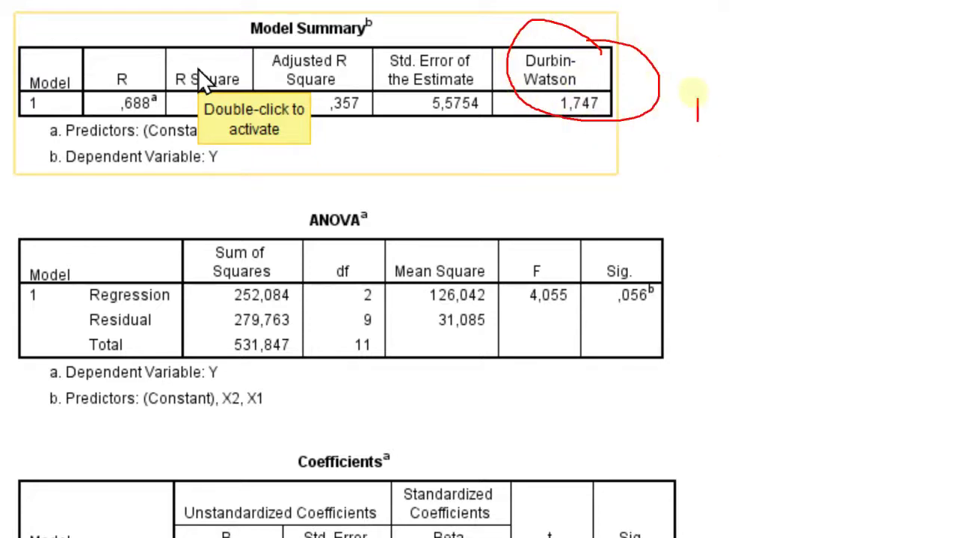
{"action": "type", "text": "BERAPA NILAI "}
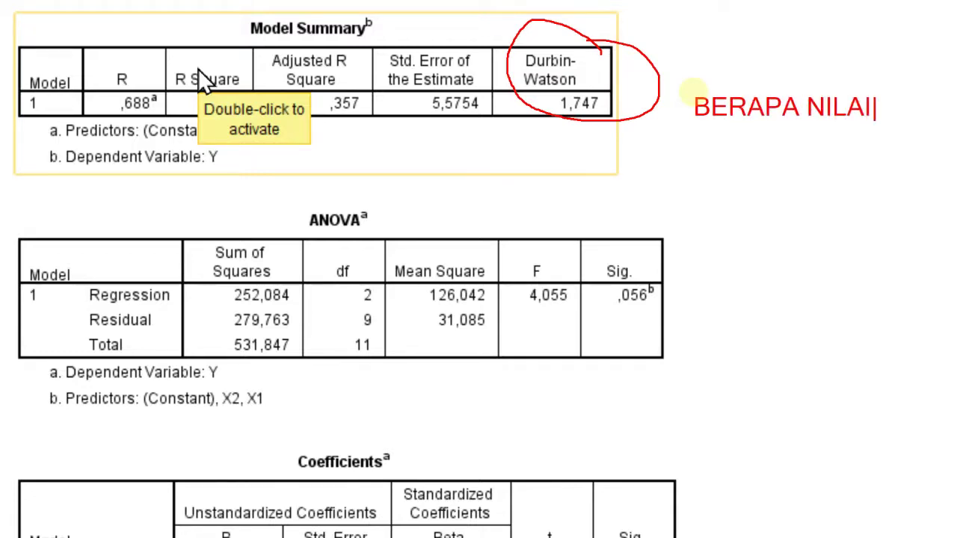
{"action": "type", "text": "DU "}
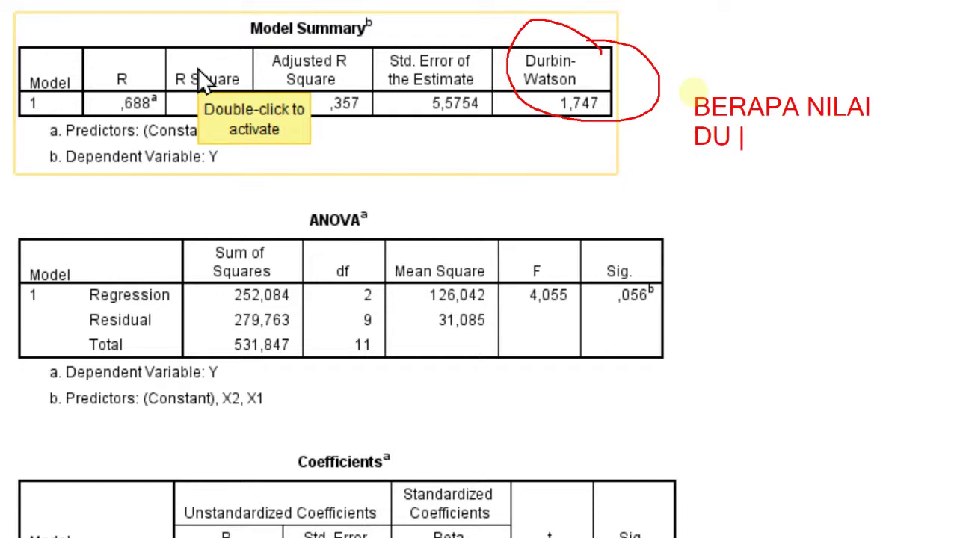
{"action": "type", "text": "= DURBI"}
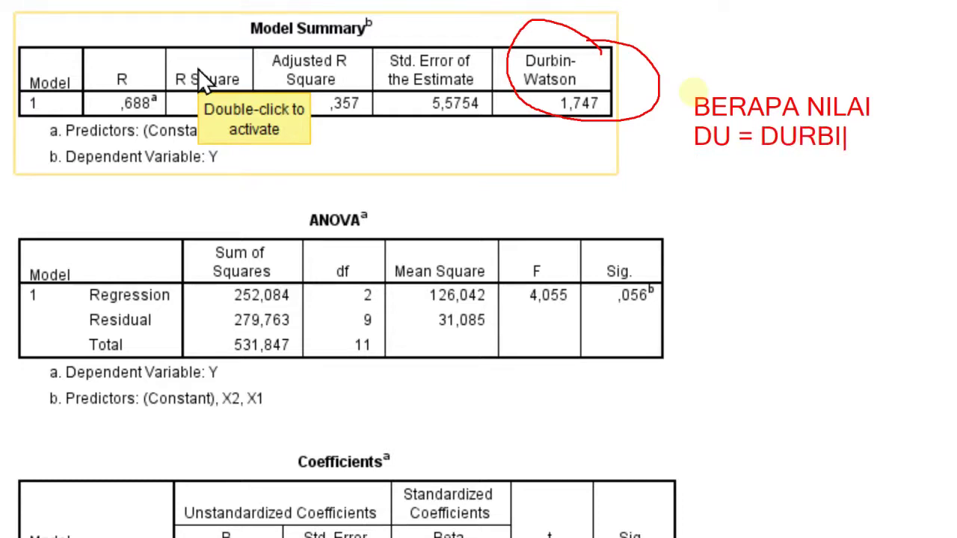
{"action": "type", "text": "N UPP"}
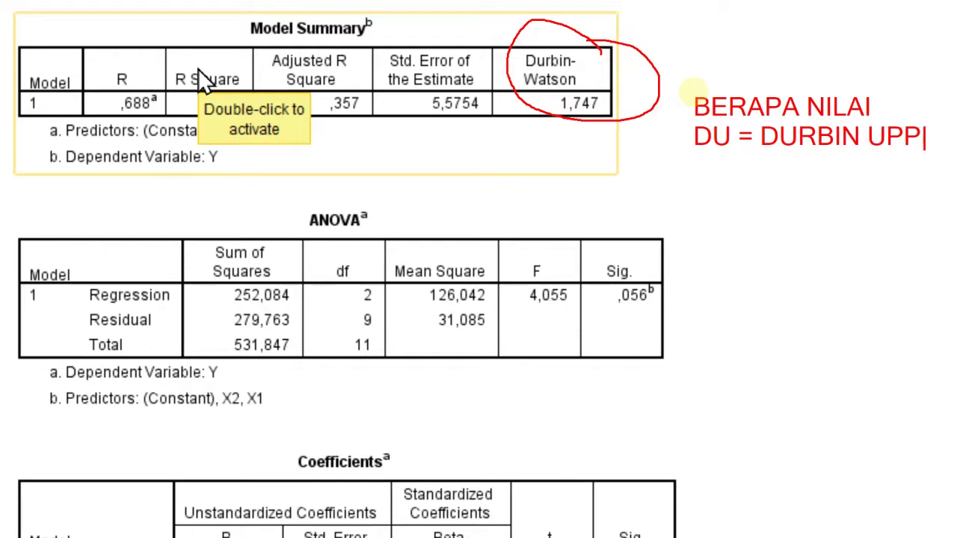
{"action": "type", "text": "ER "}
{"action": "type", "text": "DL"}
{"action": "type", "text": " = DUR"}
{"action": "type", "text": "BIN "}
{"action": "type", "text": "LOWER"}
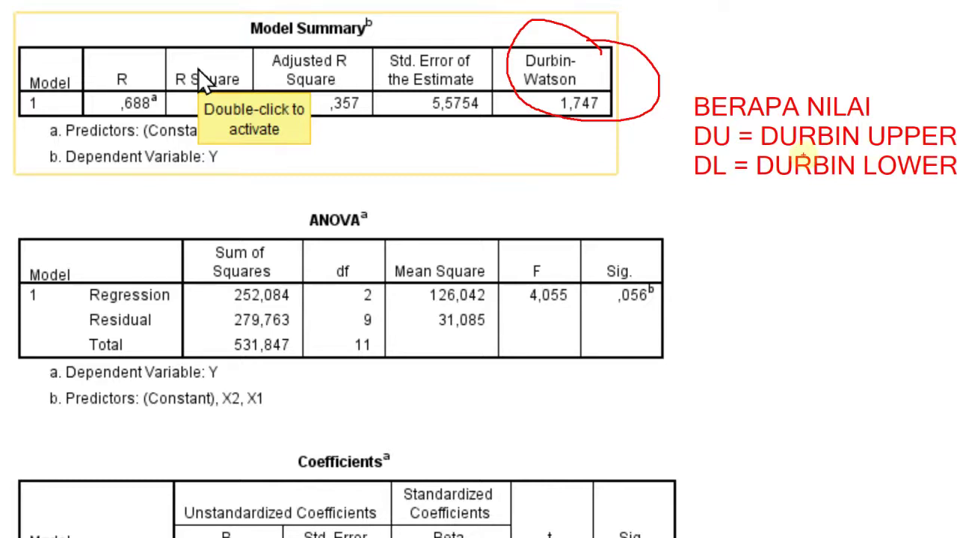
Step: Clear the annotations, switch to Edge and read the Durbin-Watson with Excel article's introduction, temporarily underlining "uji autokorelasi" and "MS Excel"
{"action": "key", "text": "Escape"}
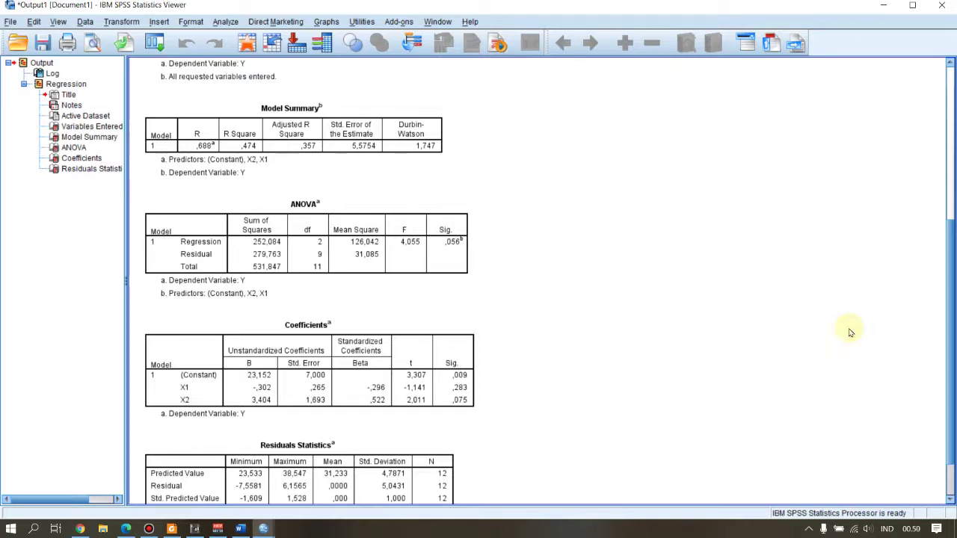
{"action": "left_click", "coordinate": [125, 529]}
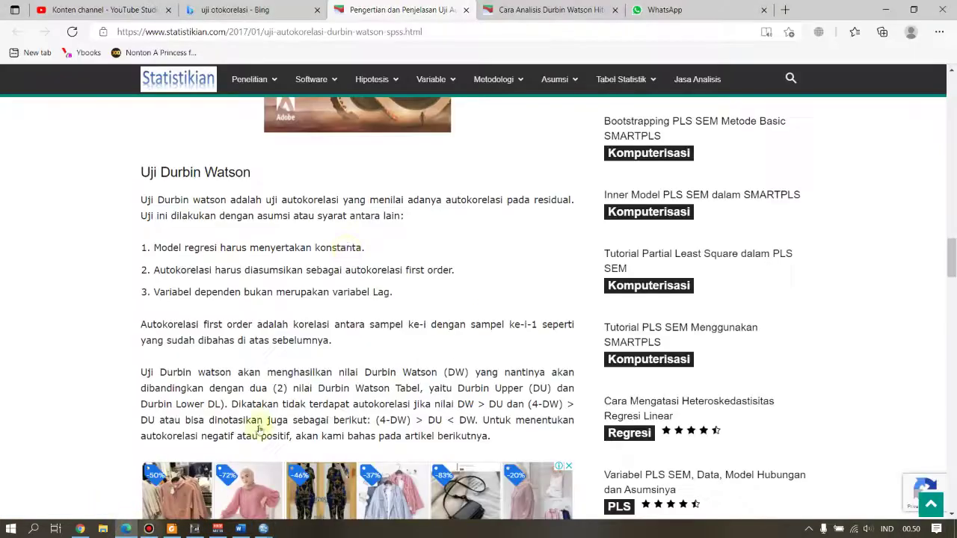
{"action": "left_click", "coordinate": [538, 10]}
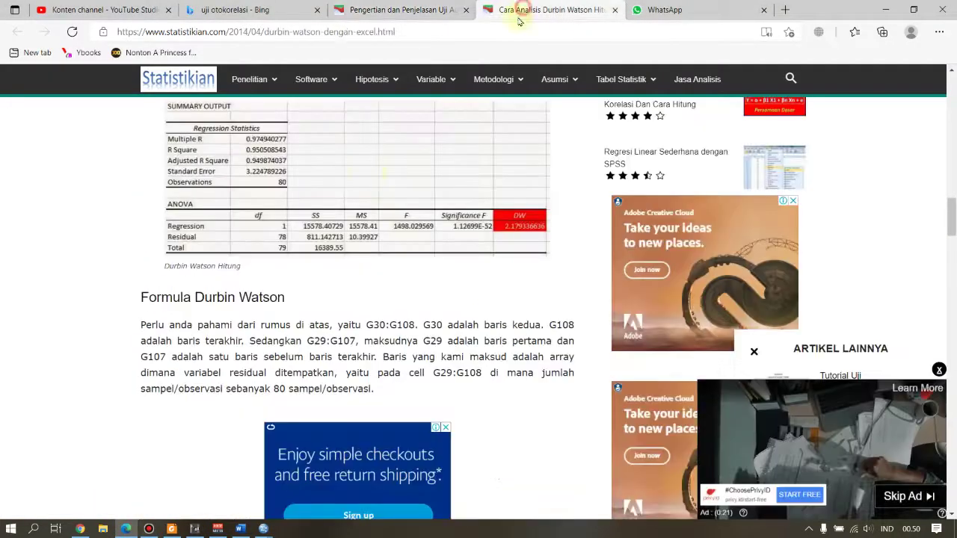
{"action": "scroll", "coordinate": [385, 301], "scroll_direction": "up", "scroll_amount": 5}
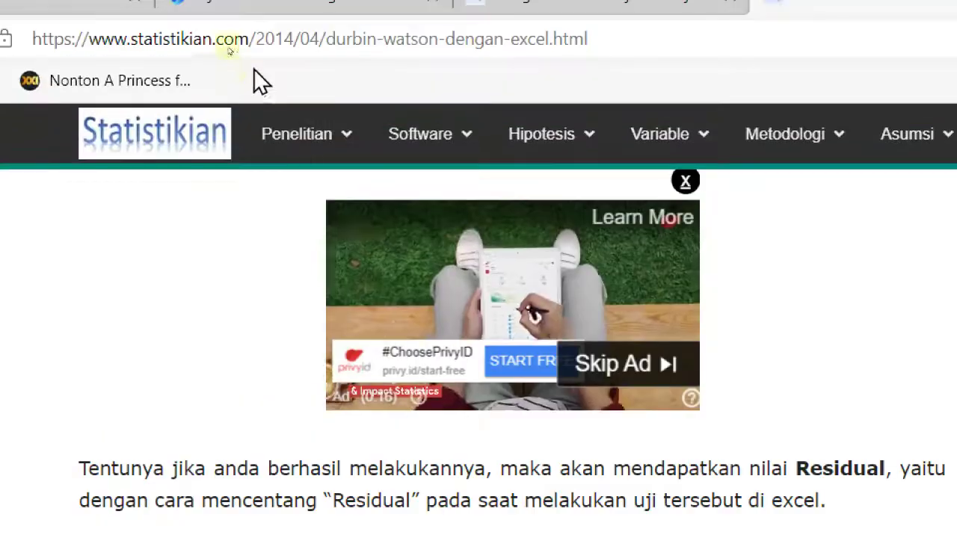
{"action": "mouse_move", "coordinate": [274, 216]}
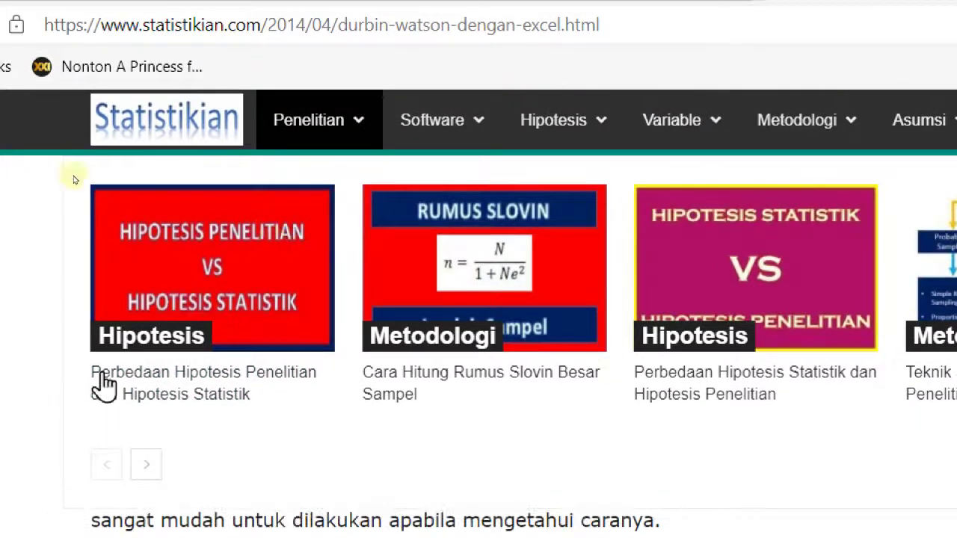
{"action": "scroll", "coordinate": [499, 243], "scroll_direction": "up", "scroll_amount": 2}
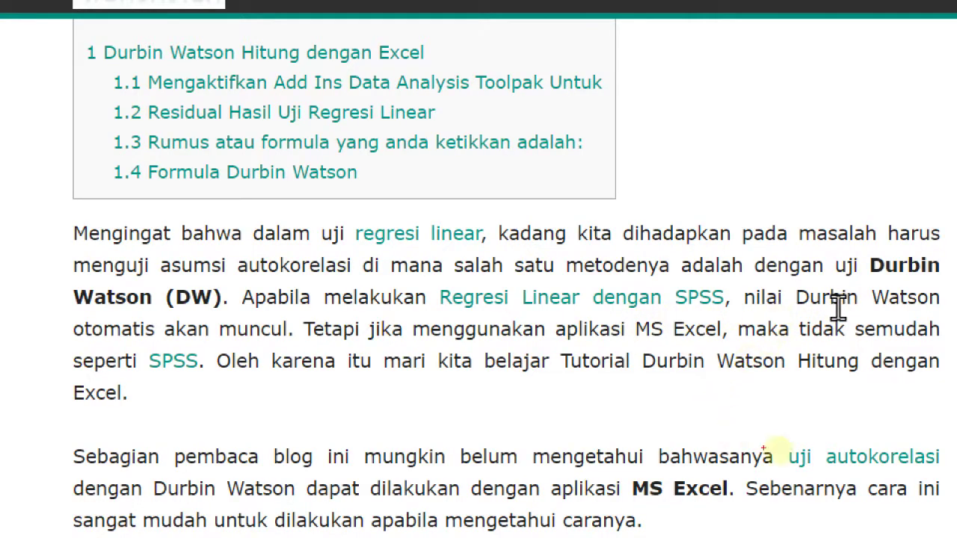
{"action": "left_click_drag", "start_coordinate": [802, 470], "coordinate": [891, 470]}
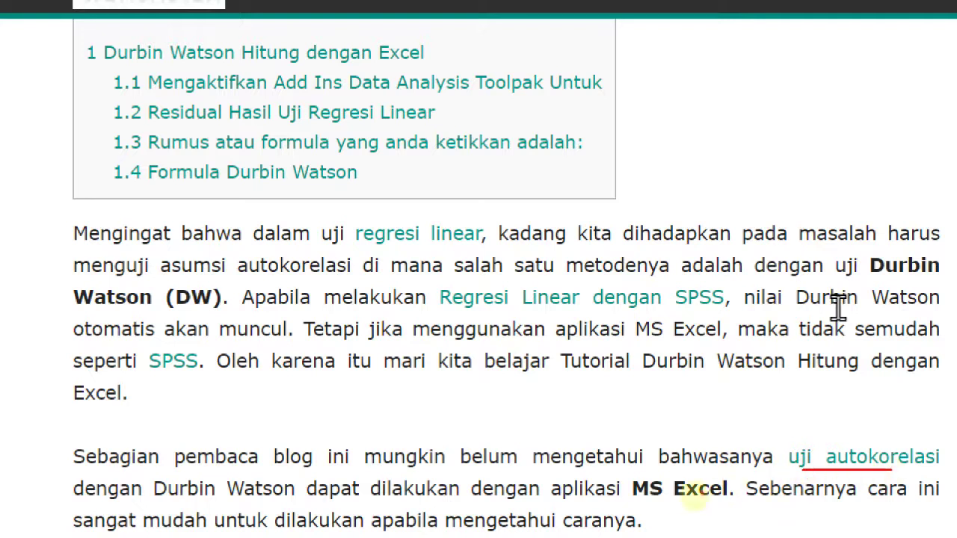
{"action": "left_click_drag", "start_coordinate": [643, 499], "coordinate": [672, 501]}
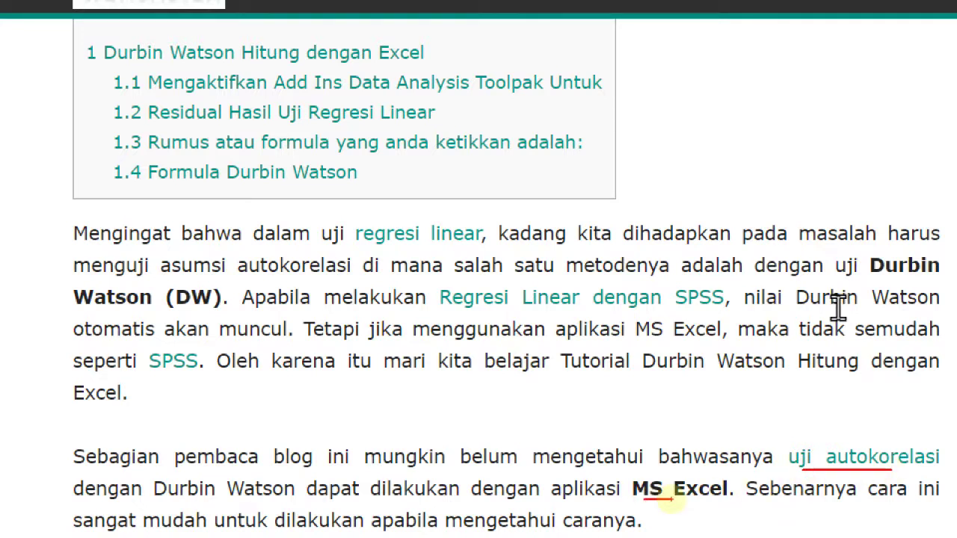
{"action": "key", "text": "Escape"}
Step: Read the article's section on activating the Data Analysis Toolpak add-in, temporarily underlining the add-in name and "Excel anda"
{"action": "scroll", "coordinate": [538, 418], "scroll_direction": "down", "scroll_amount": 3}
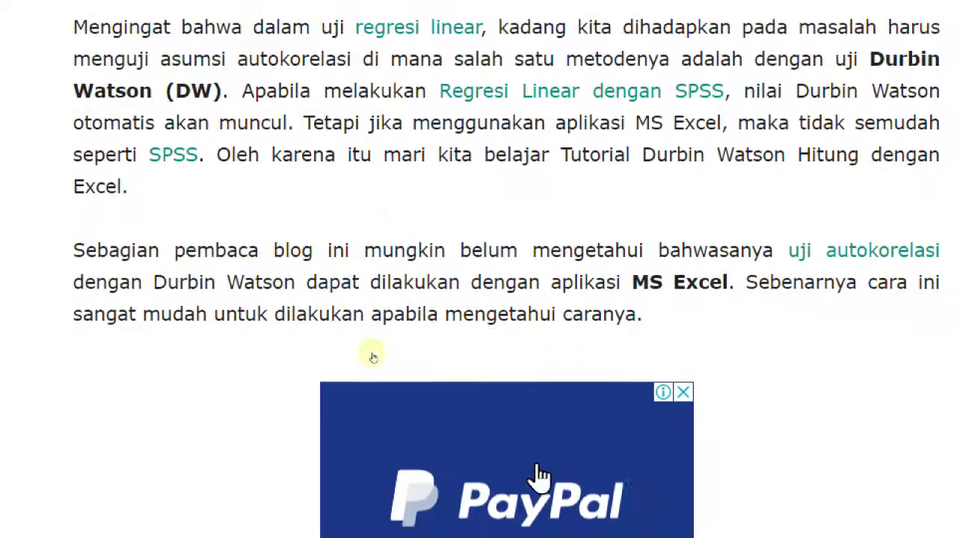
{"action": "scroll", "coordinate": [537, 470], "scroll_direction": "down", "scroll_amount": 8}
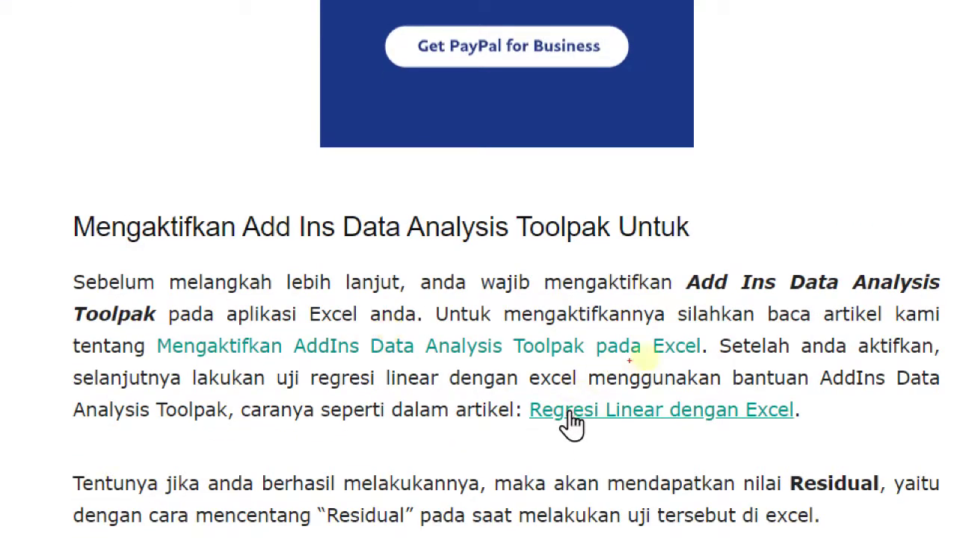
{"action": "left_click_drag", "start_coordinate": [768, 305], "coordinate": [883, 301]}
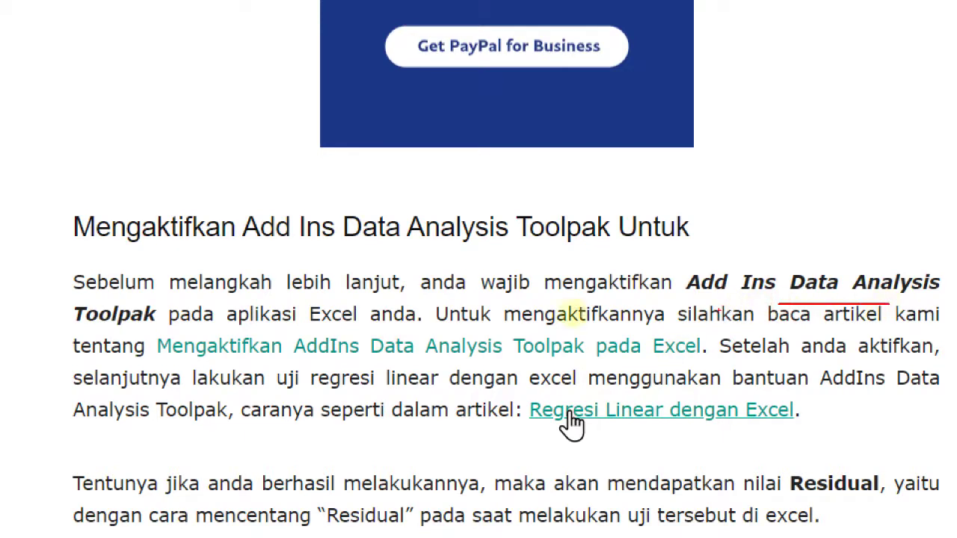
{"action": "left_click_drag", "start_coordinate": [97, 323], "coordinate": [126, 321]}
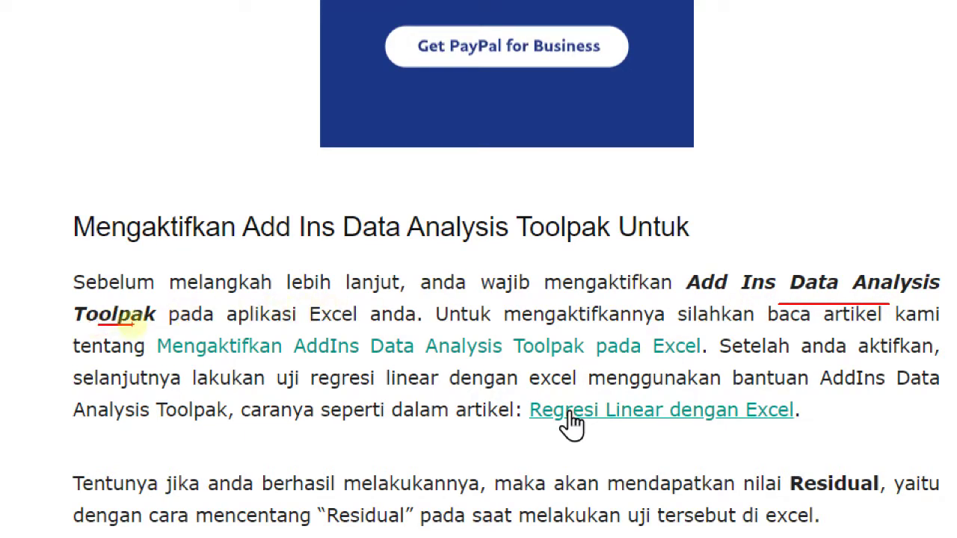
{"action": "left_click_drag", "start_coordinate": [323, 333], "coordinate": [394, 333]}
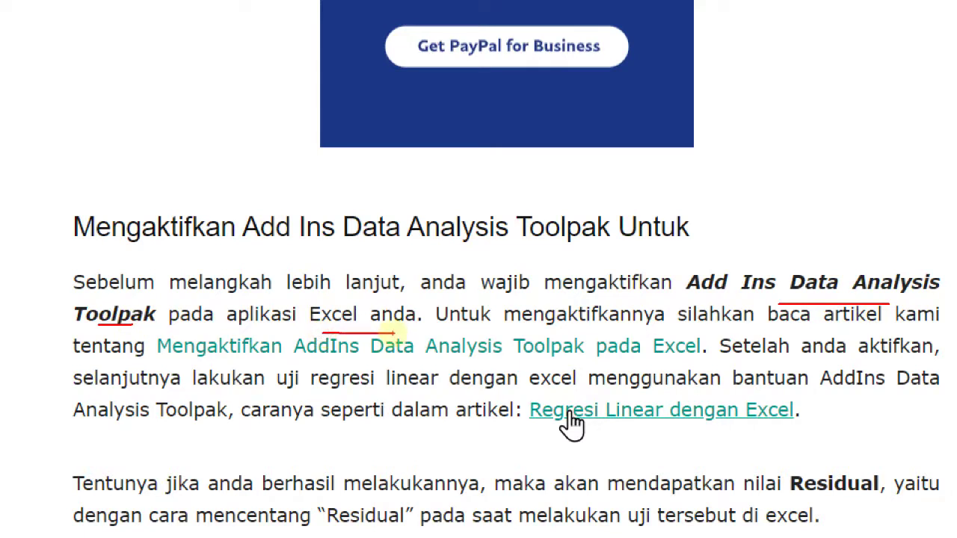
{"action": "key", "text": "Escape"}
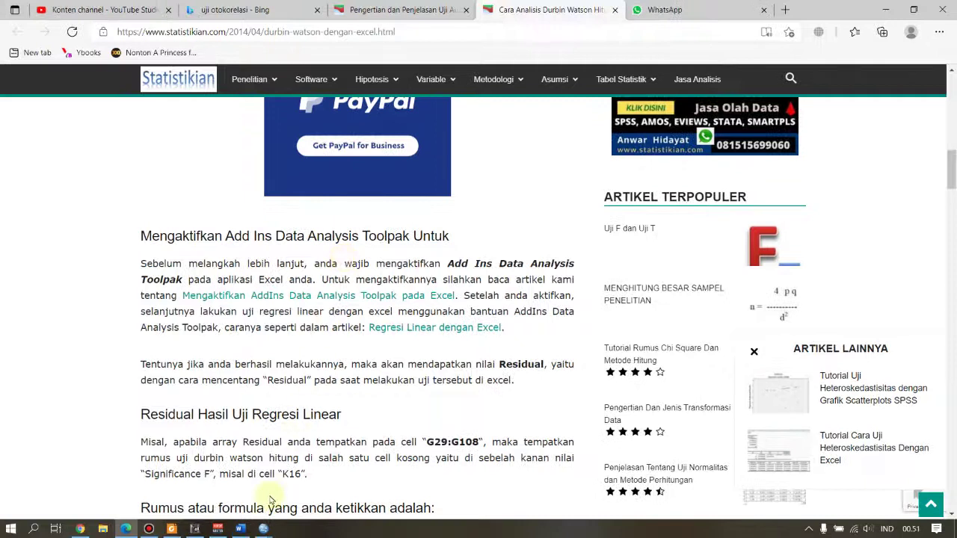
Step: Start Excel with a blank workbook and maximize its window
{"action": "left_click", "coordinate": [10, 529]}
{"action": "left_click", "coordinate": [353, 239]}
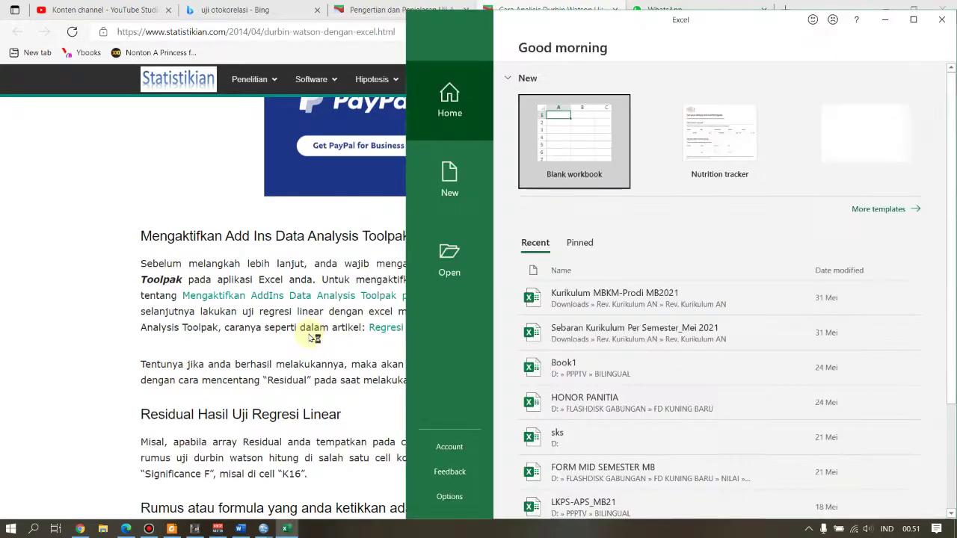
{"action": "left_click", "coordinate": [936, 107]}
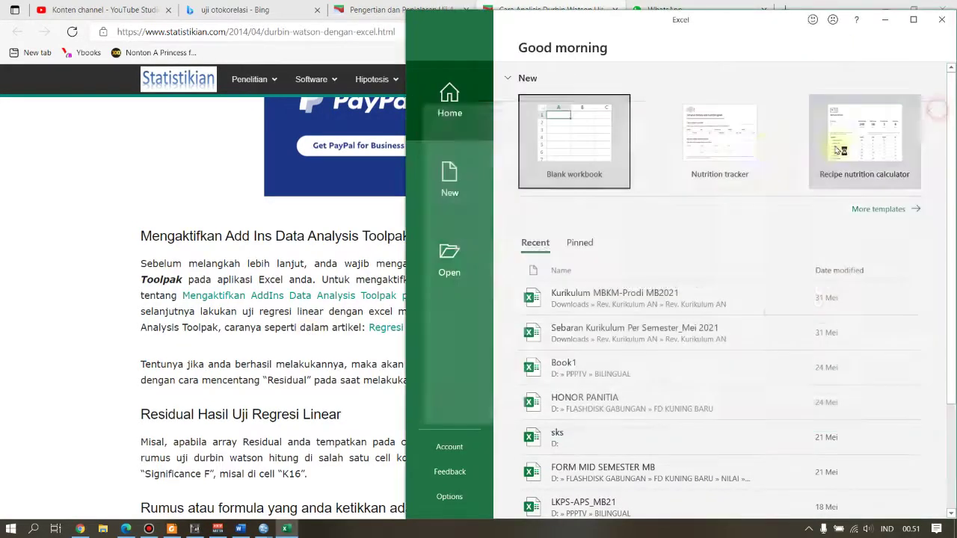
{"action": "left_click", "coordinate": [605, 146]}
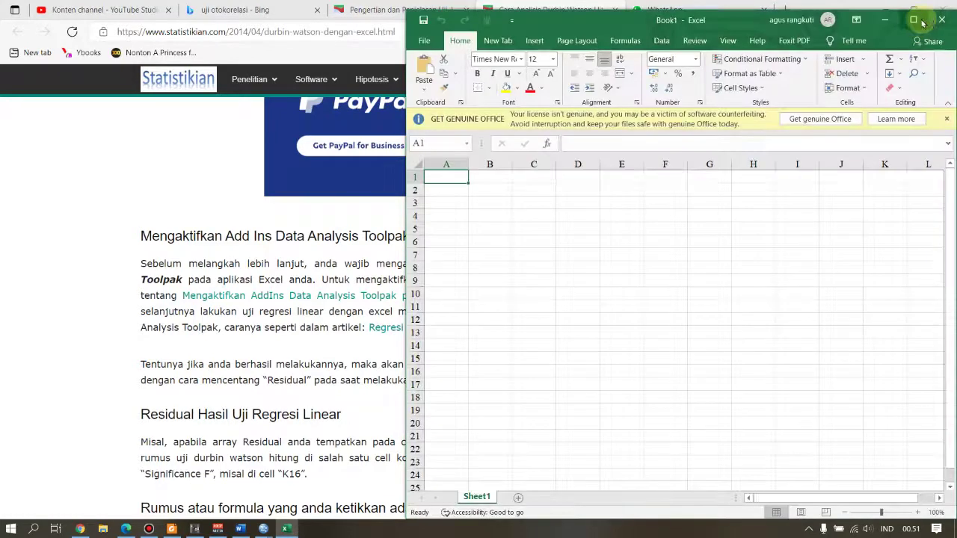
{"action": "left_click", "coordinate": [916, 21]}
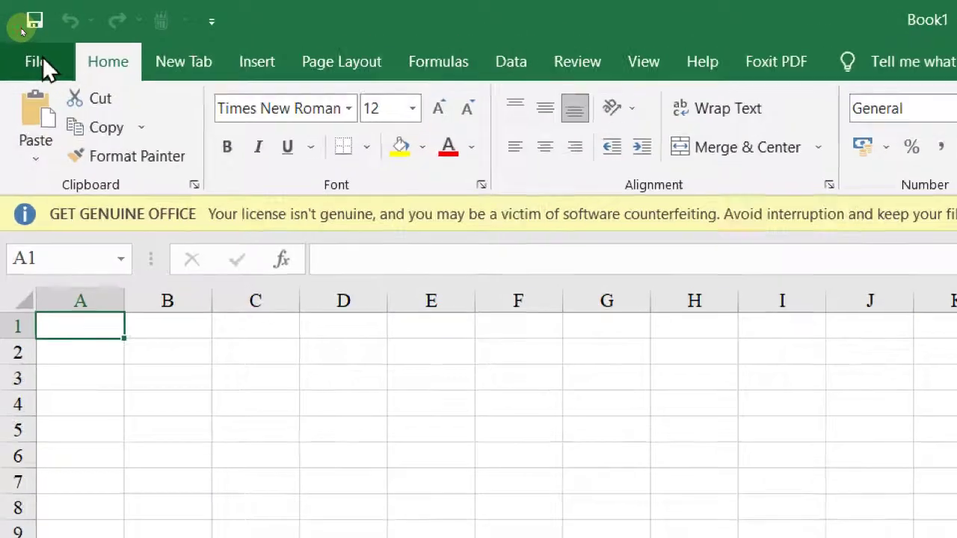
Step: Examine the workbook's Info page for add-in settings, including Manage Workbook, Check for Issues and Browser View Options, and return to the sheet
{"action": "left_click", "coordinate": [20, 31]}
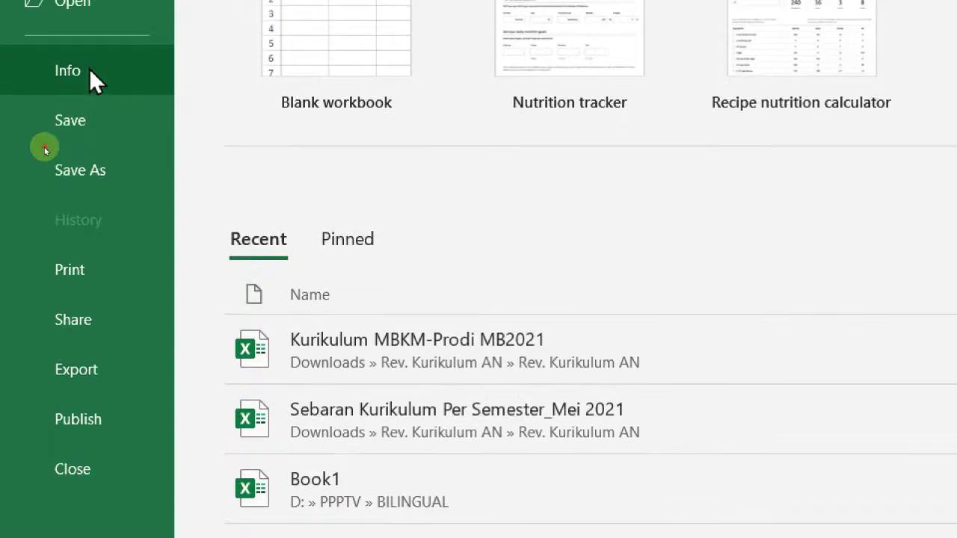
{"action": "left_click", "coordinate": [88, 50]}
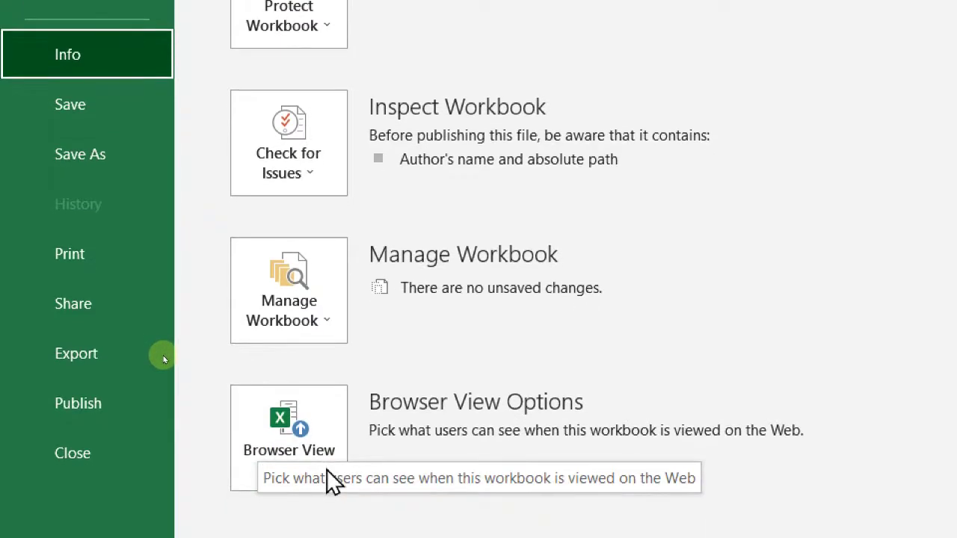
{"action": "left_click", "coordinate": [289, 458]}
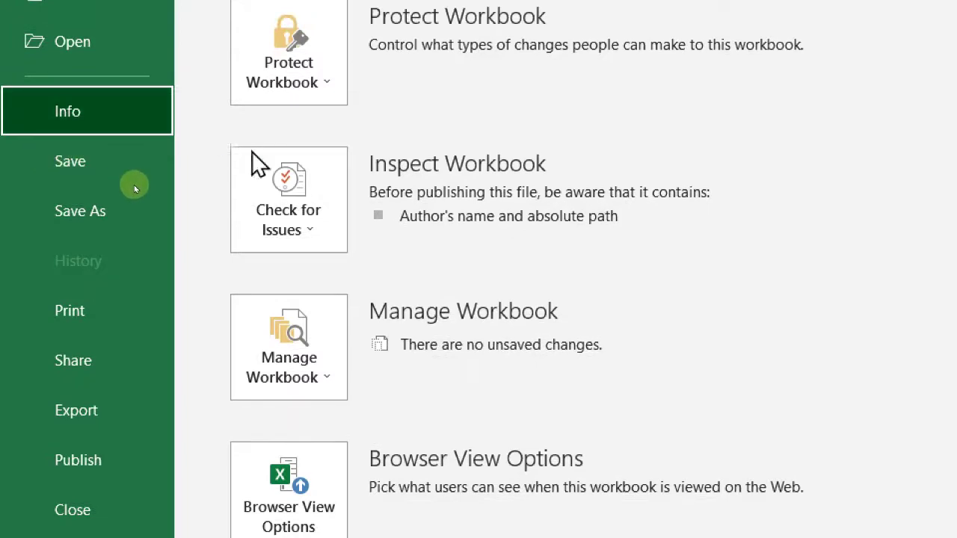
{"action": "left_click", "coordinate": [331, 374]}
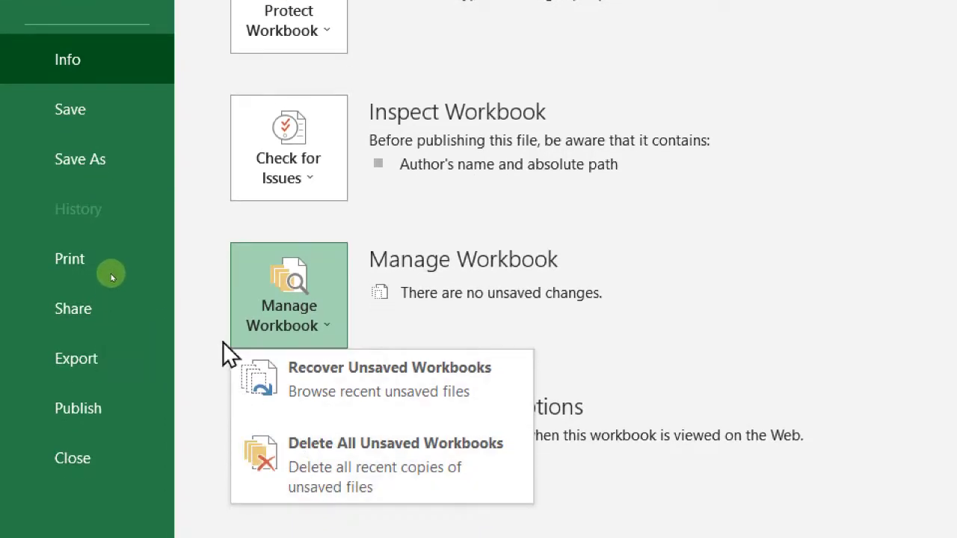
{"action": "left_click", "coordinate": [310, 173]}
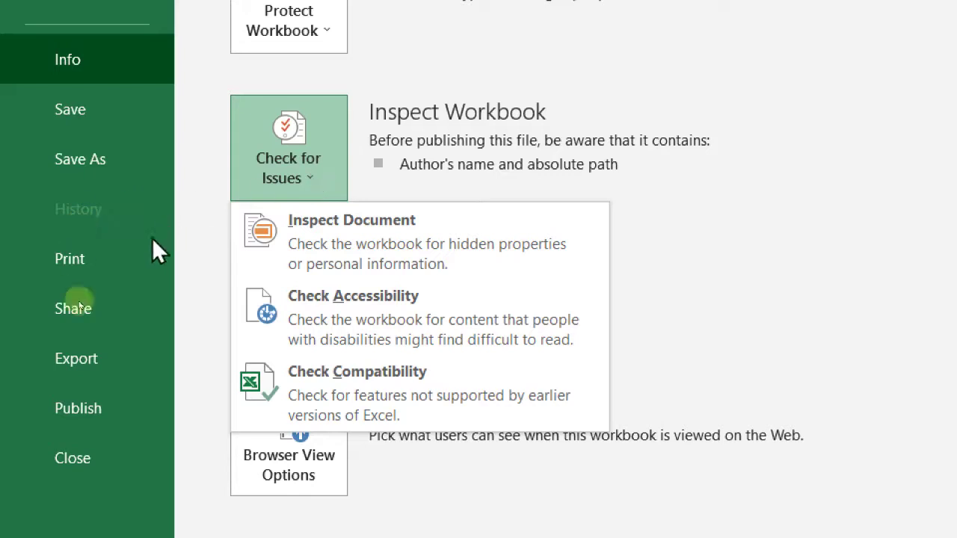
{"action": "left_click", "coordinate": [308, 427]}
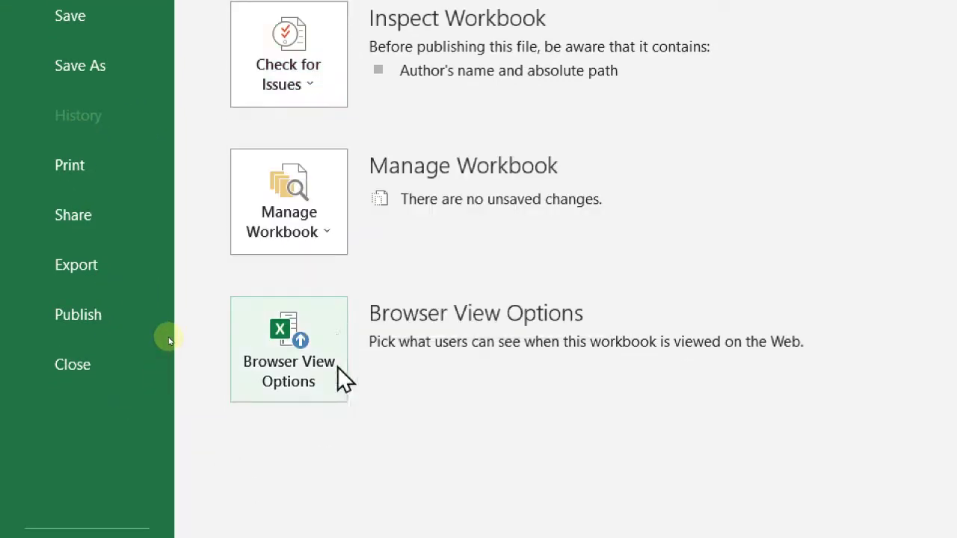
{"action": "left_click", "coordinate": [331, 341]}
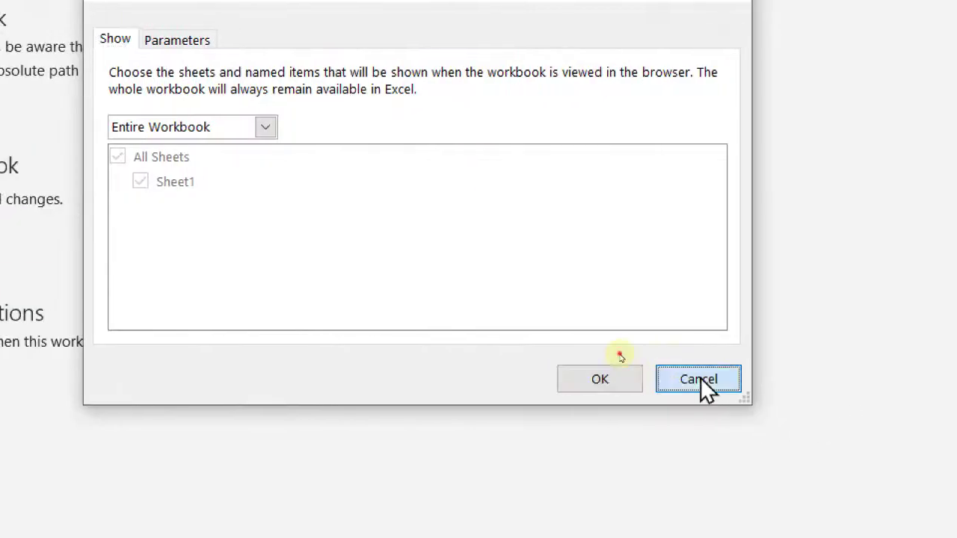
{"action": "left_click", "coordinate": [956, 378]}
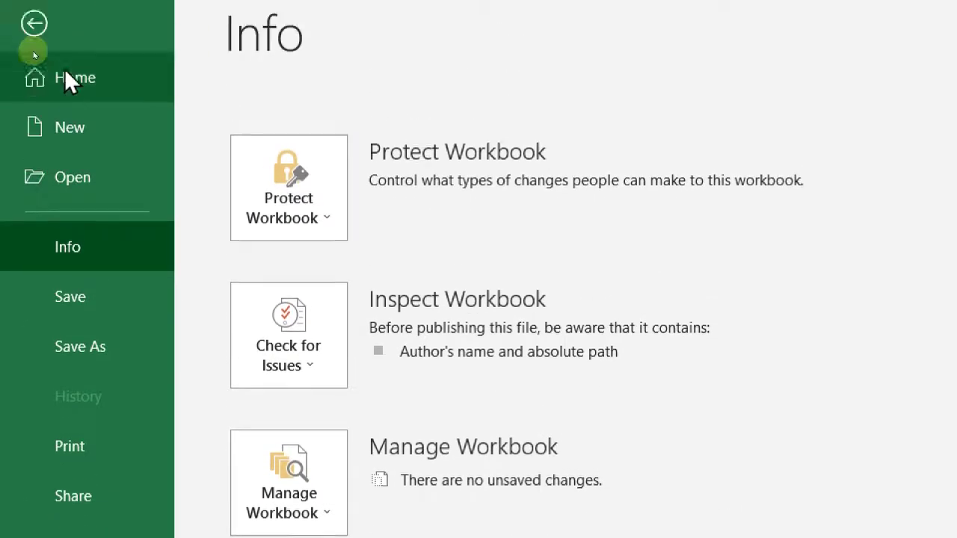
{"action": "left_click", "coordinate": [20, 77]}
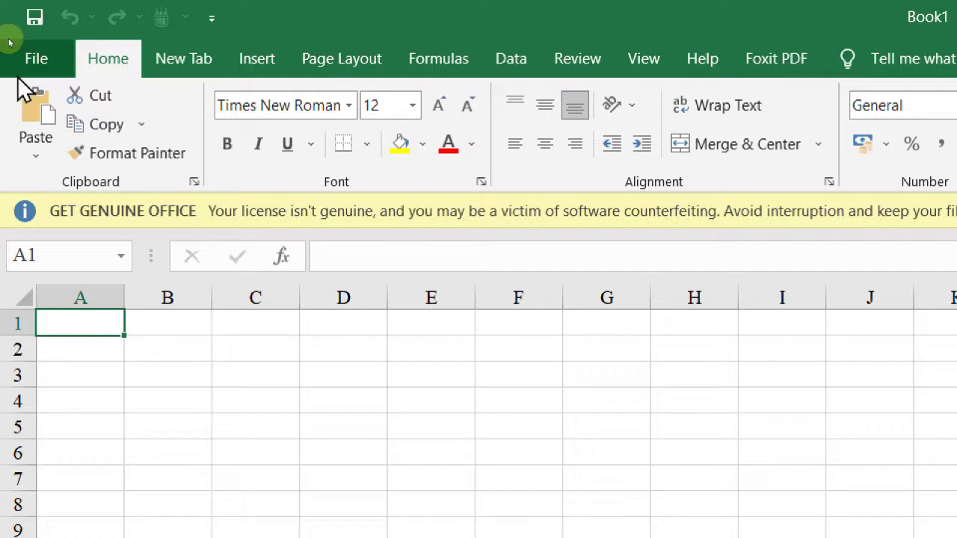
Step: Dismiss the licence notice and check the Data commands and the Quick Access Toolbar customization choices for the analysis tool
{"action": "left_click", "coordinate": [522, 60]}
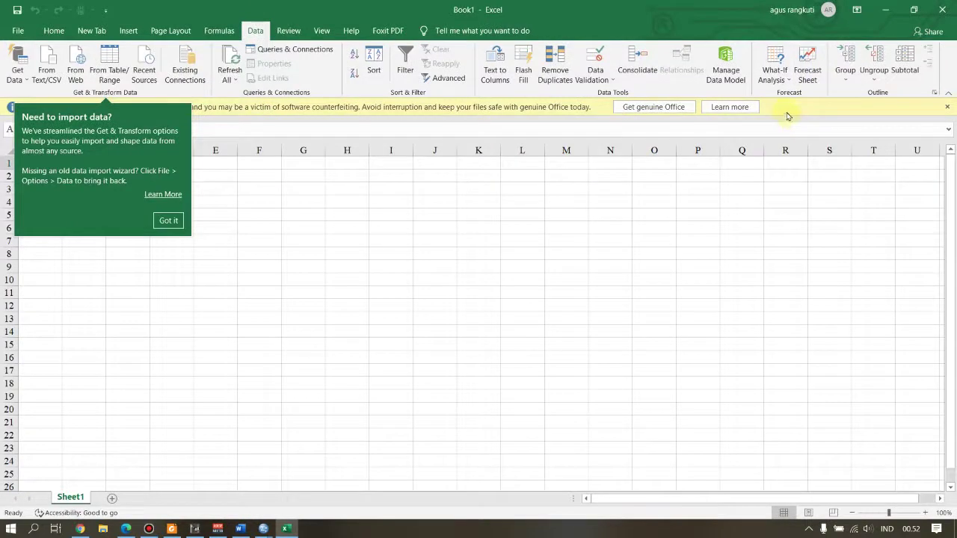
{"action": "left_click", "coordinate": [948, 107]}
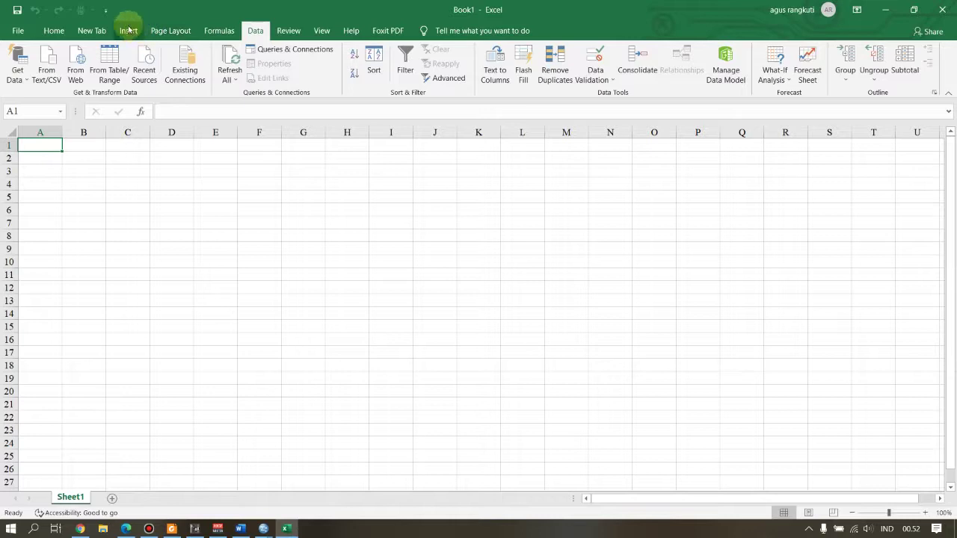
{"action": "left_click", "coordinate": [108, 13]}
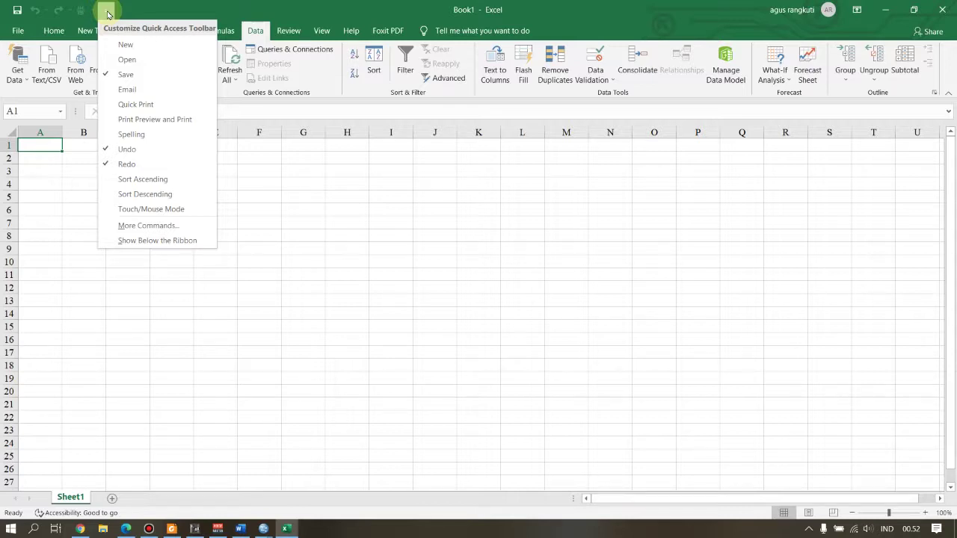
Step: Examine the Data and Add-ins categories in Excel Options for the Analysis ToolPak, and switch back to the Durbin-Watson article in Edge
{"action": "left_click", "coordinate": [20, 30]}
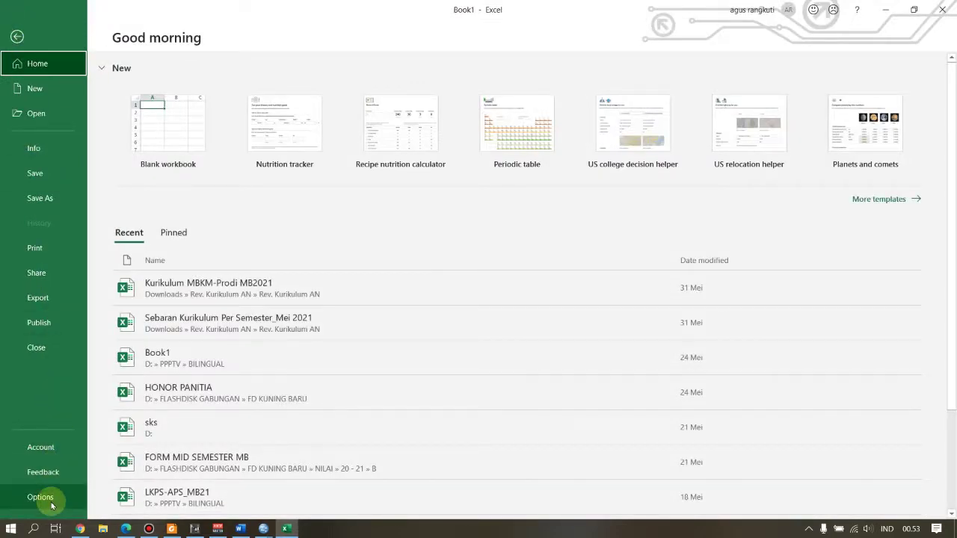
{"action": "left_click", "coordinate": [57, 503]}
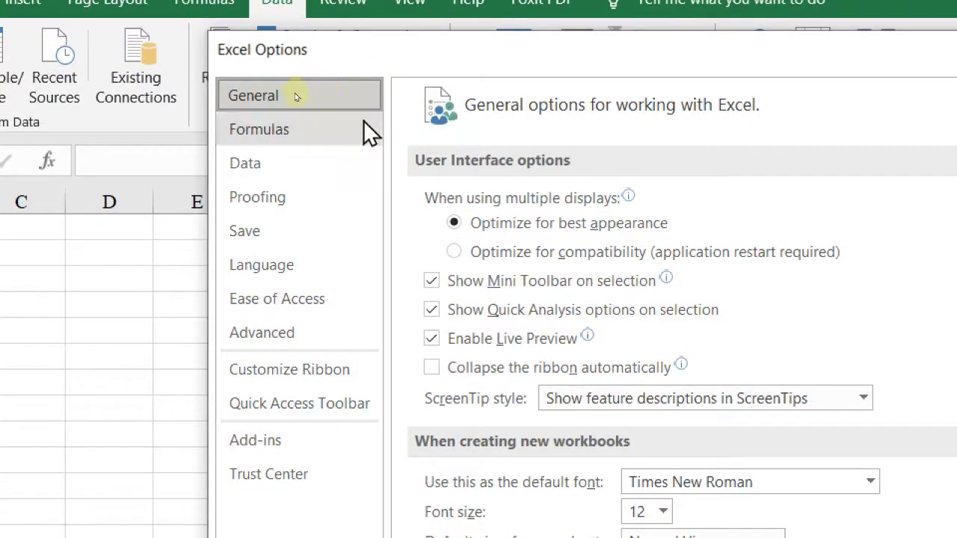
{"action": "left_click", "coordinate": [326, 161]}
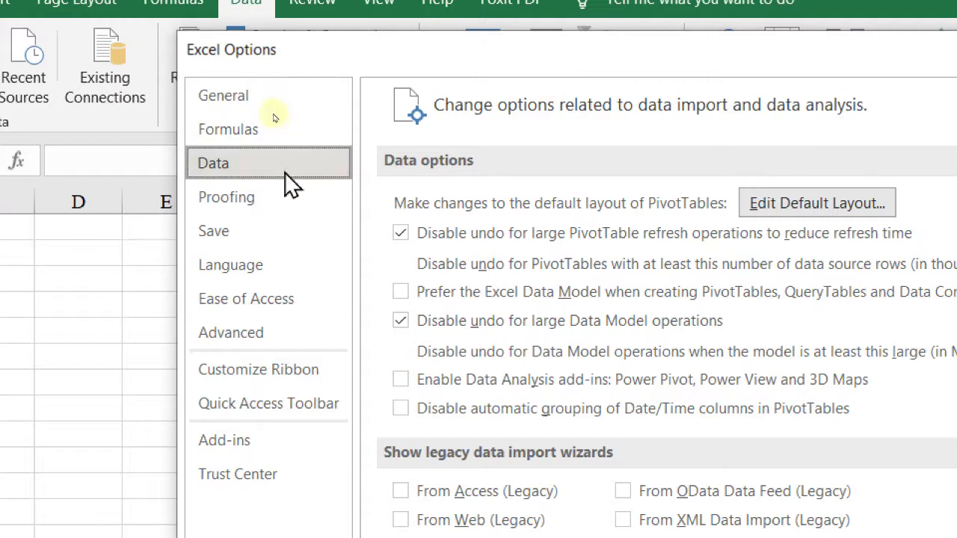
{"action": "left_click", "coordinate": [269, 128]}
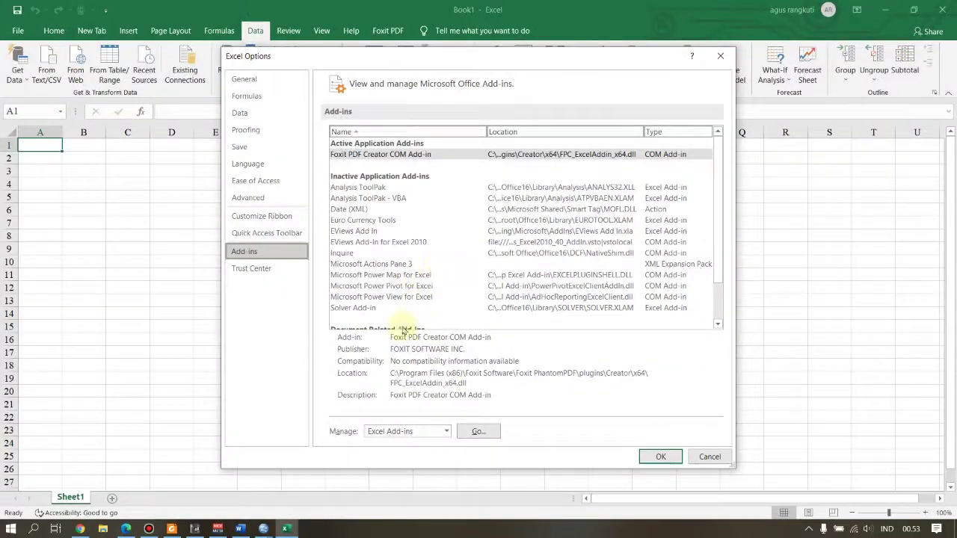
{"action": "left_click", "coordinate": [126, 529]}
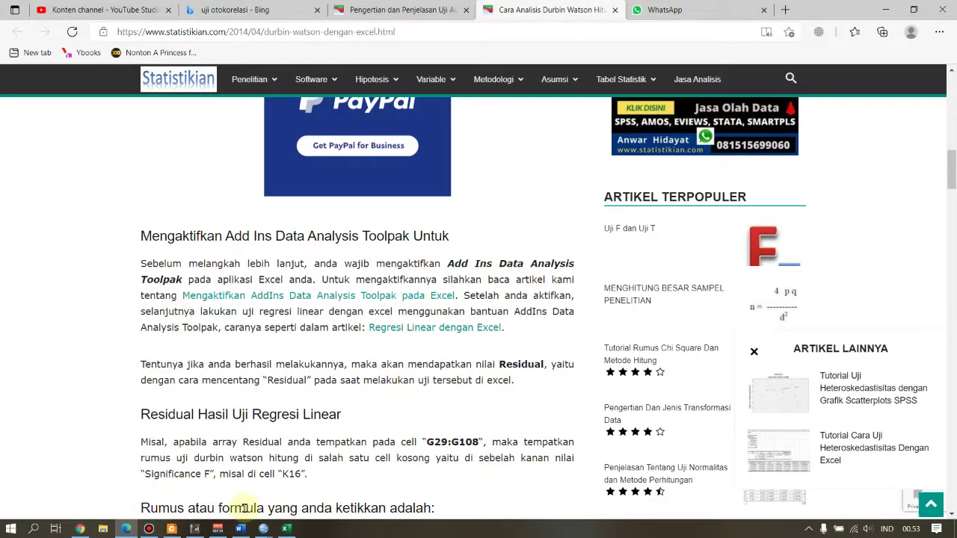
Step: Switch to Excel and try to activate the Analysis ToolPak by selecting it among the inactive add-ins and accepting the options
{"action": "left_click", "coordinate": [286, 529]}
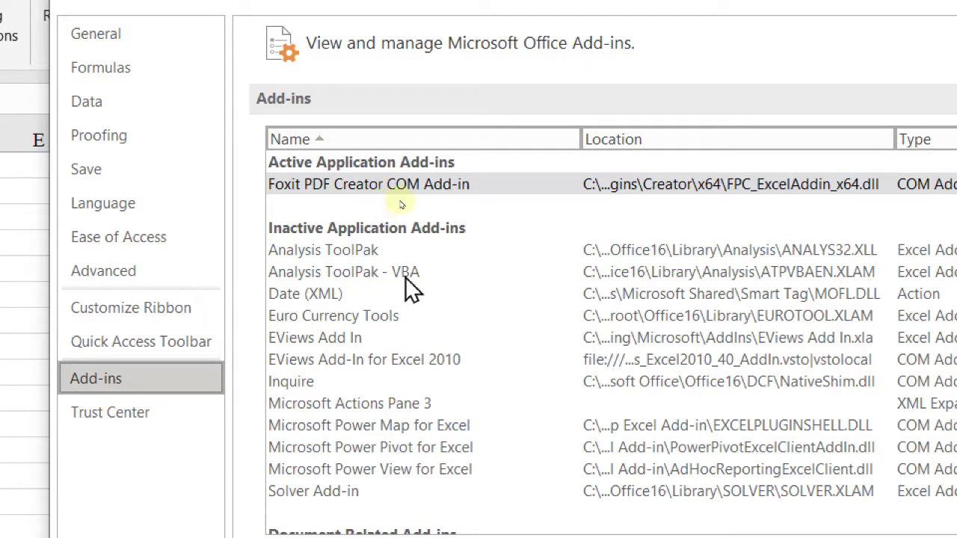
{"action": "left_click", "coordinate": [370, 250]}
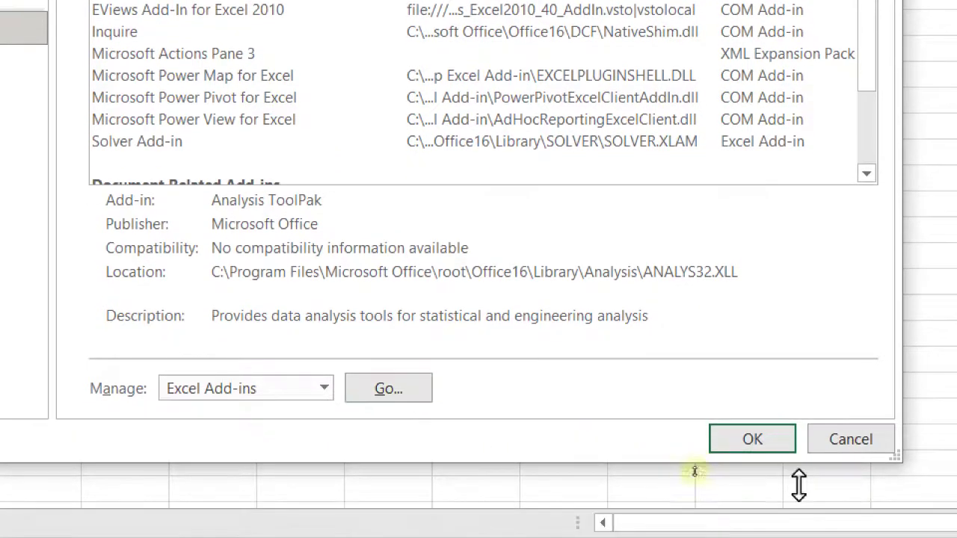
{"action": "left_click", "coordinate": [771, 445]}
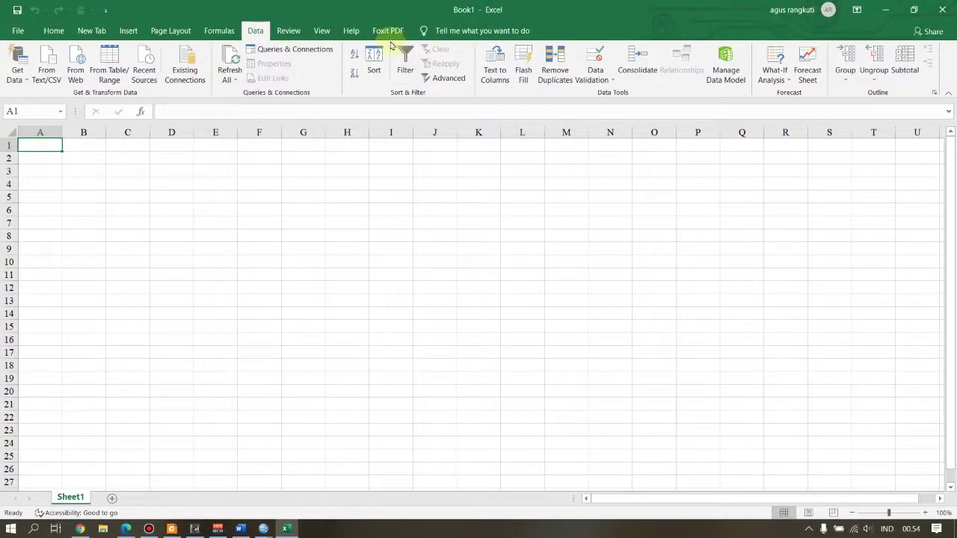
Step: Examine the Home, Insert, Formulas, Data, View and Help commands for the data analysis tool
{"action": "left_click", "coordinate": [53, 31]}
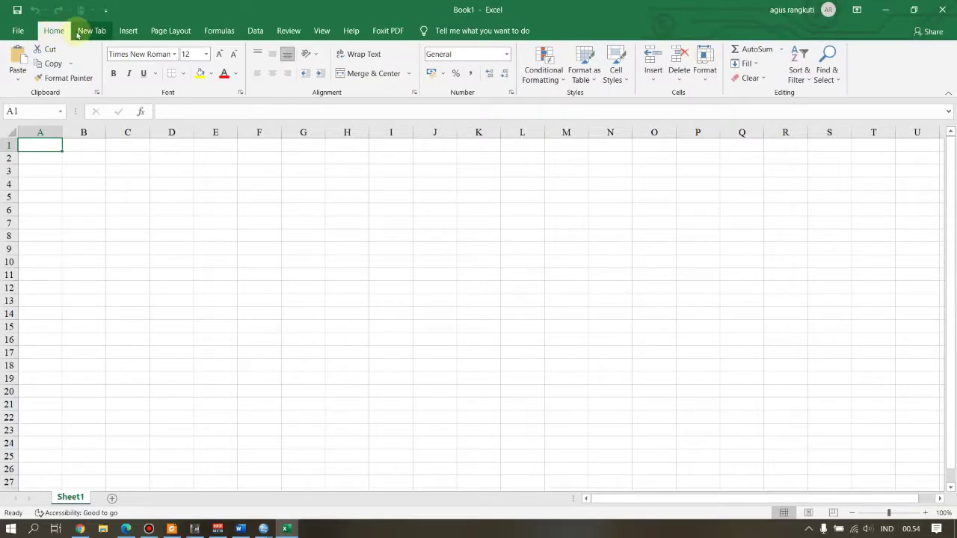
{"action": "left_click", "coordinate": [85, 34]}
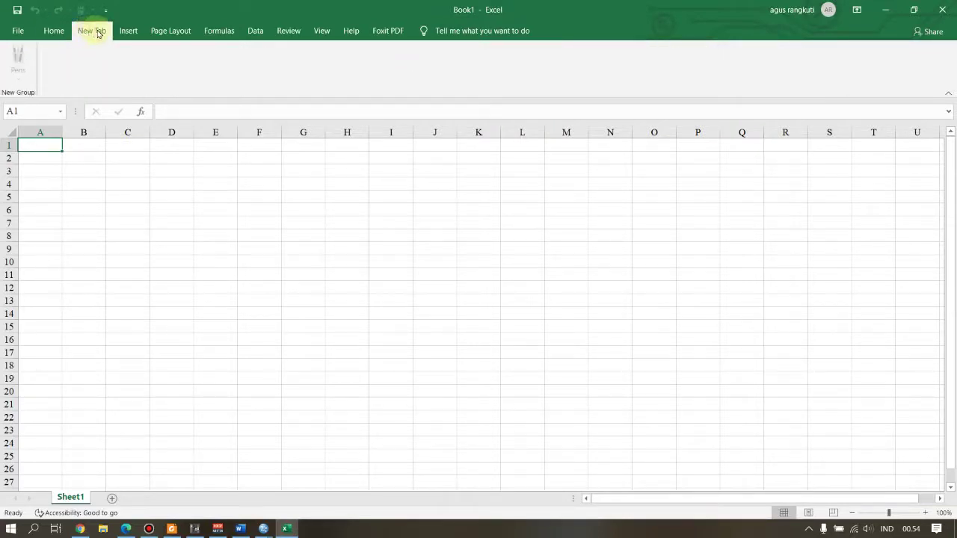
{"action": "right_click", "coordinate": [124, 30]}
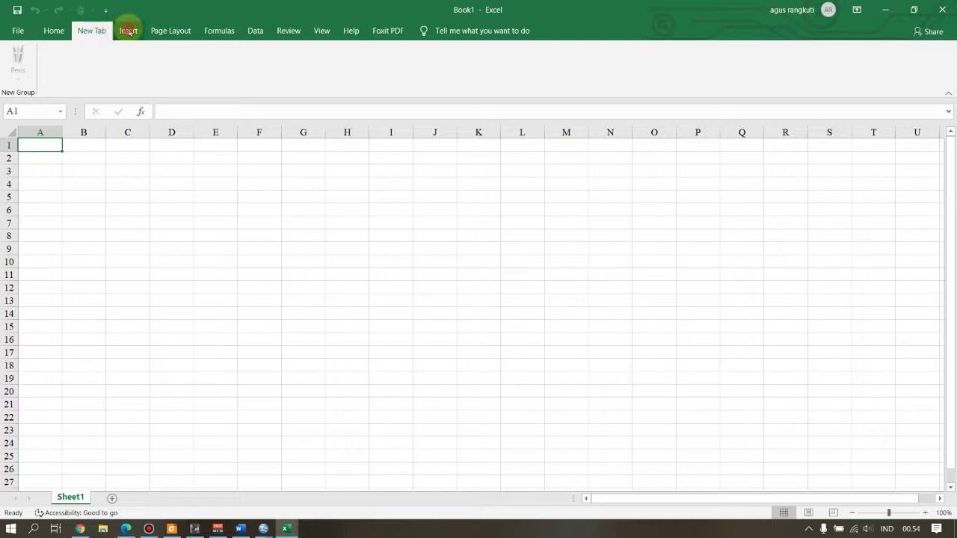
{"action": "left_click", "coordinate": [125, 30]}
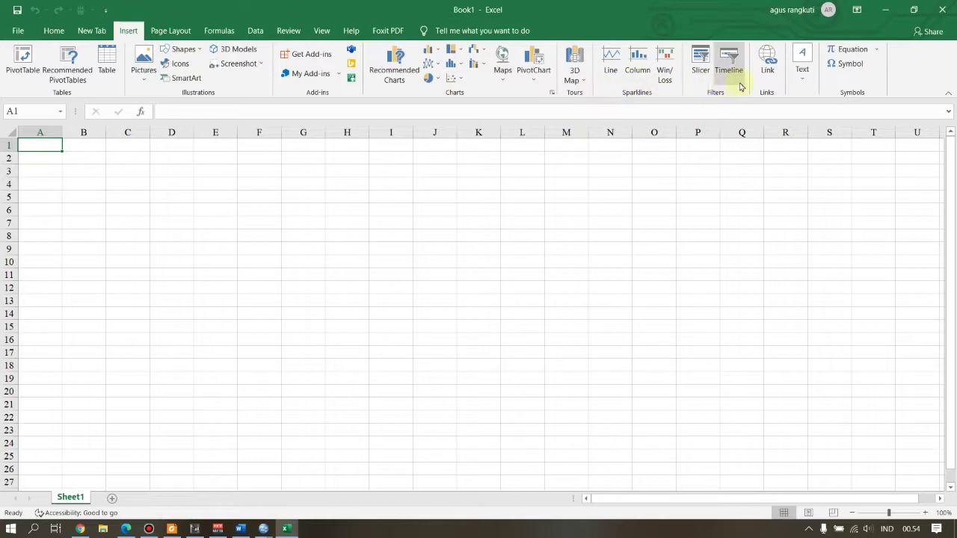
{"action": "left_click", "coordinate": [187, 32]}
{"action": "left_click", "coordinate": [219, 33]}
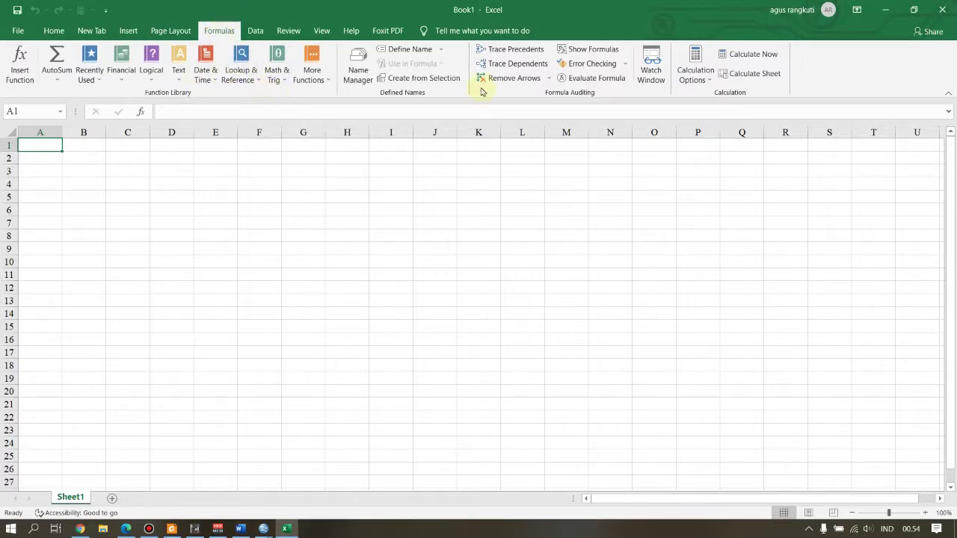
{"action": "left_click", "coordinate": [255, 31]}
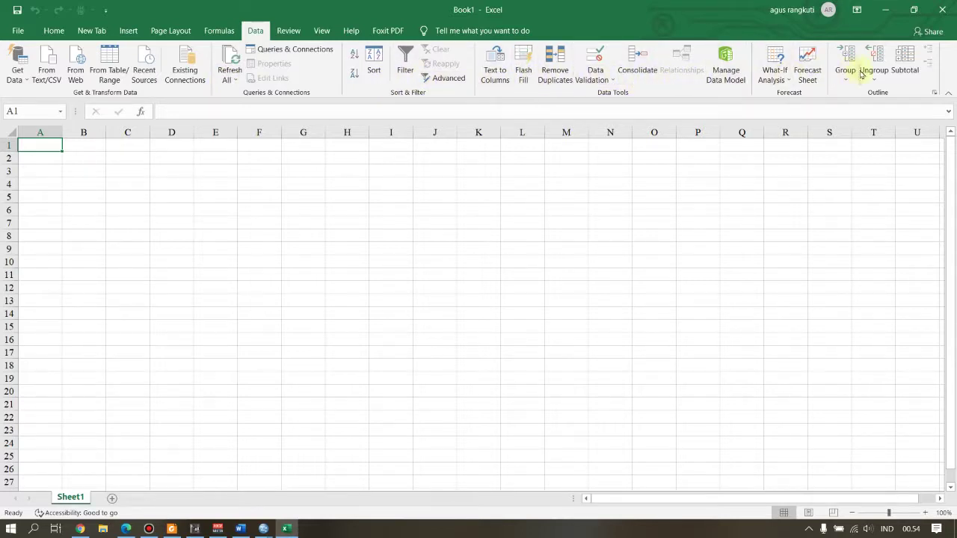
{"action": "left_click", "coordinate": [297, 29]}
{"action": "left_click", "coordinate": [321, 30]}
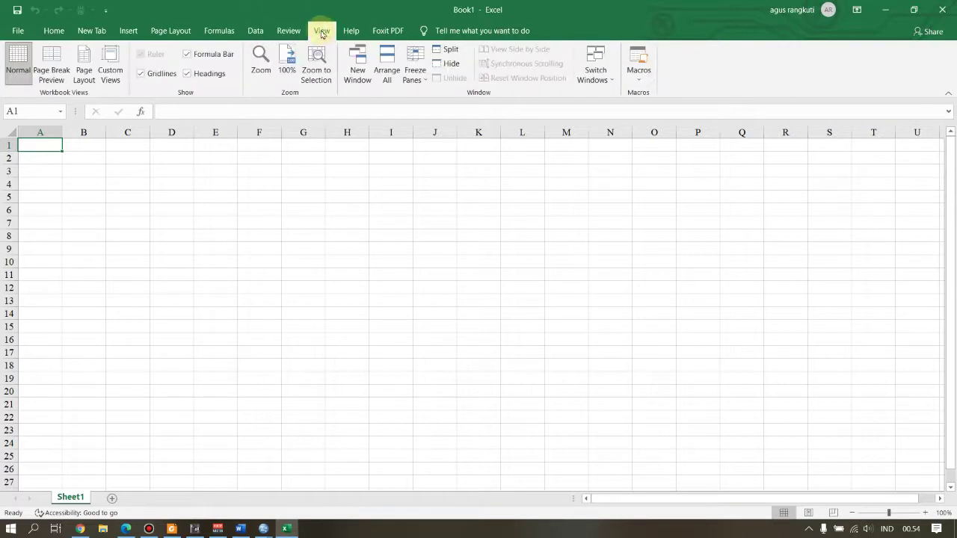
{"action": "left_click", "coordinate": [348, 31]}
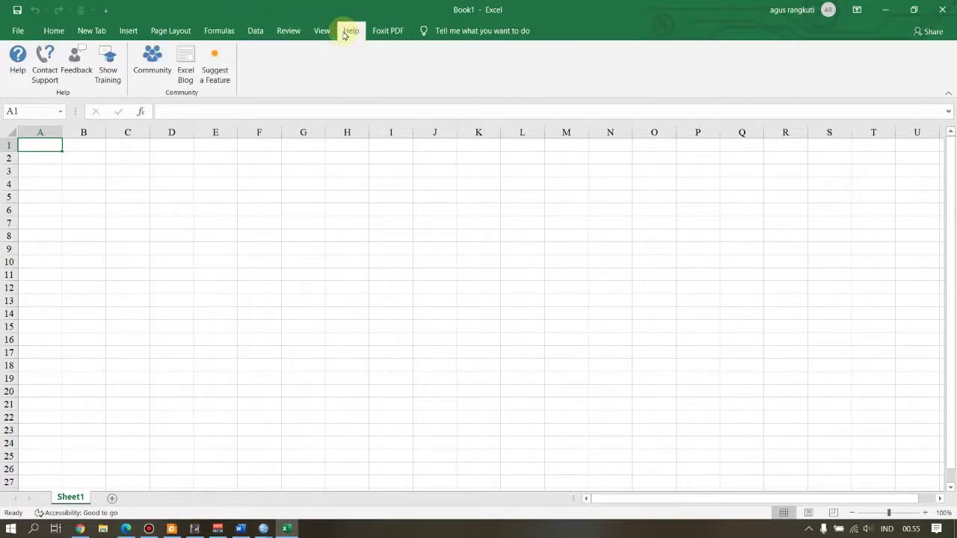
Step: Enable the Analysis ToolPak add-in through the Excel Add-ins manager in Excel Options
{"action": "left_click", "coordinate": [18, 31]}
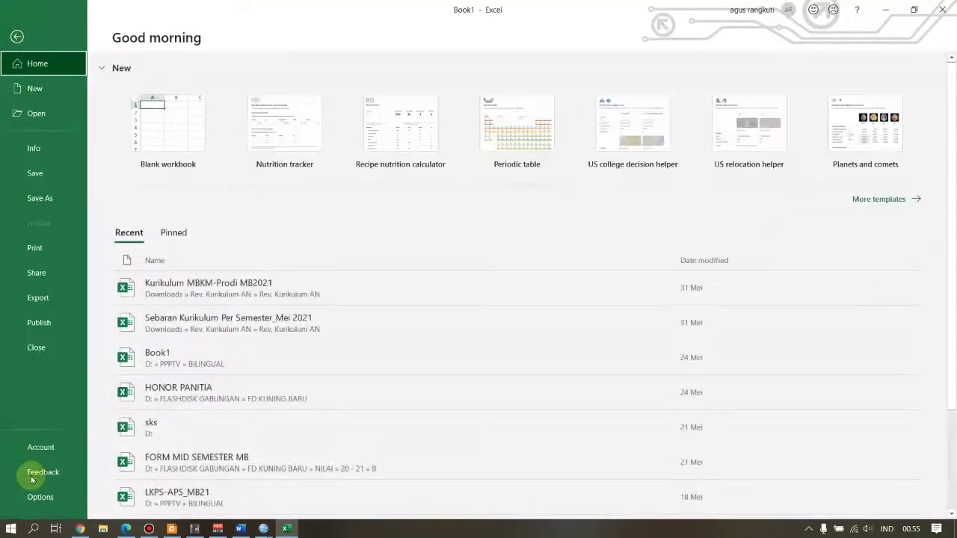
{"action": "left_click", "coordinate": [39, 497]}
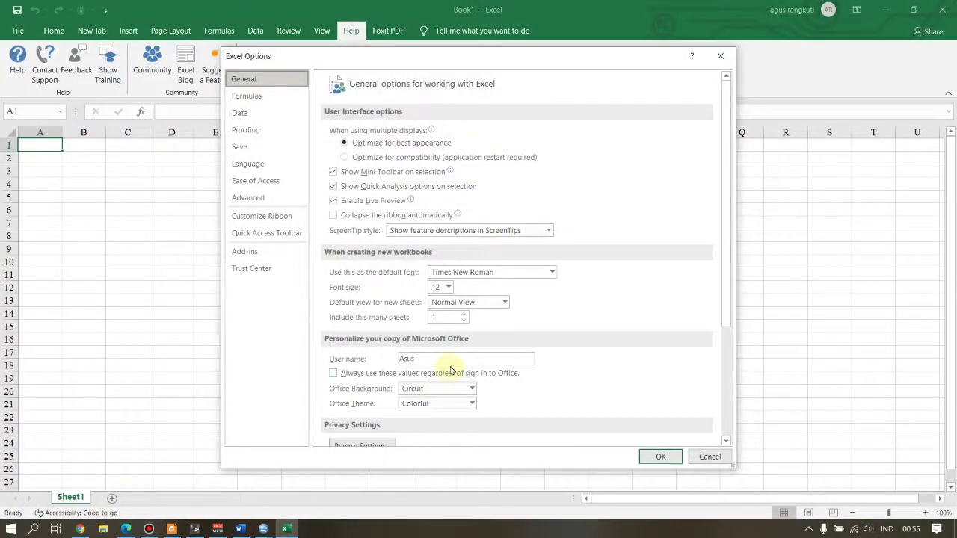
{"action": "left_click", "coordinate": [252, 252]}
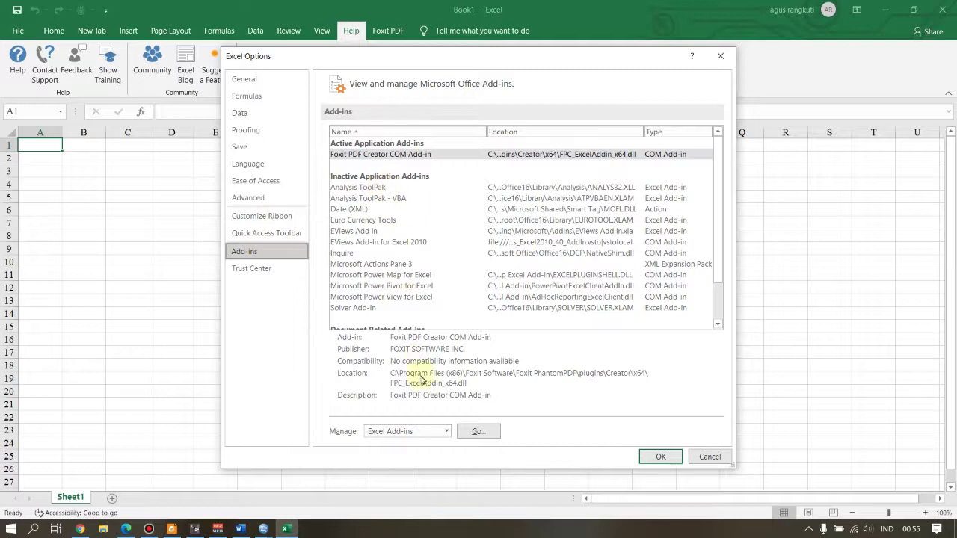
{"action": "left_click", "coordinate": [383, 190]}
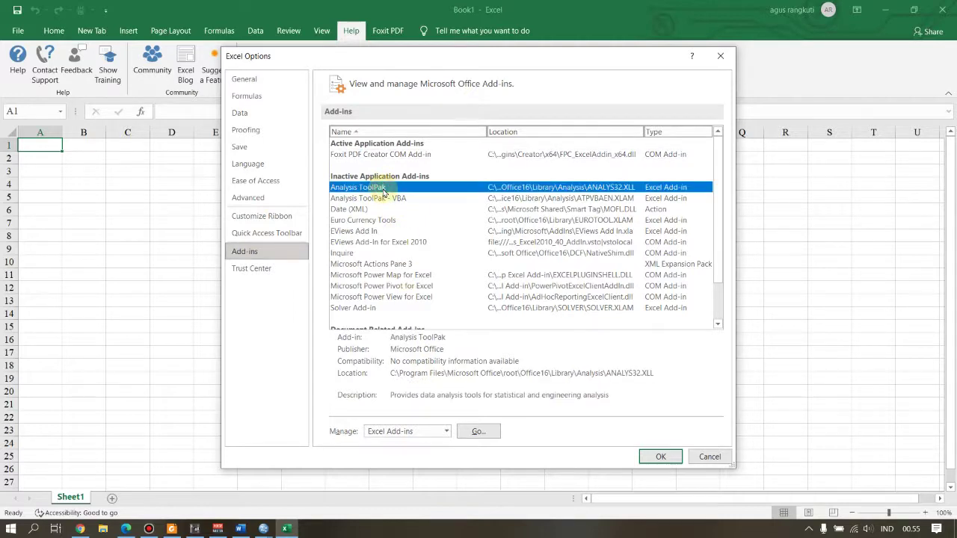
{"action": "left_click", "coordinate": [479, 432]}
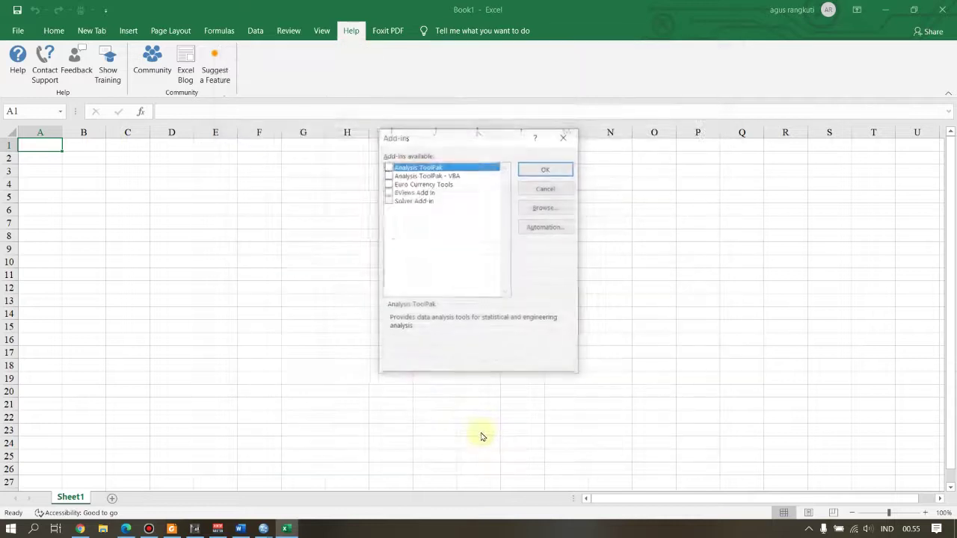
{"action": "left_click", "coordinate": [388, 167]}
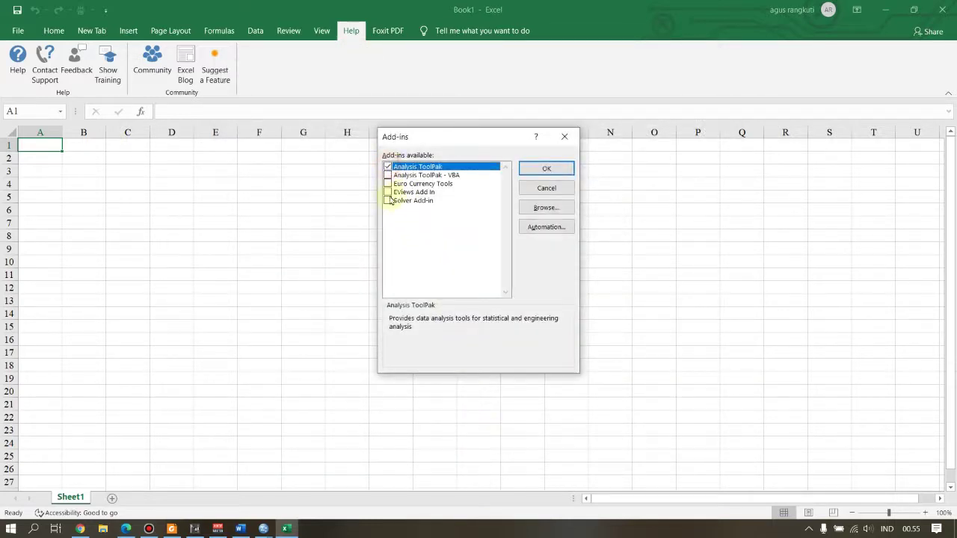
{"action": "left_click", "coordinate": [540, 173]}
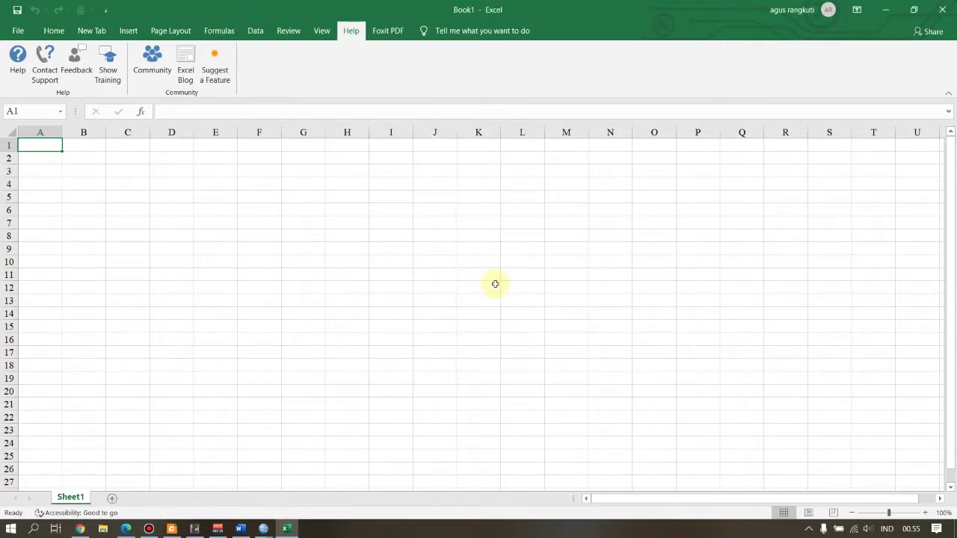
Step: Check the list of analysis tools offered by the Data Analysis command and close it without running any
{"action": "left_click", "coordinate": [255, 32]}
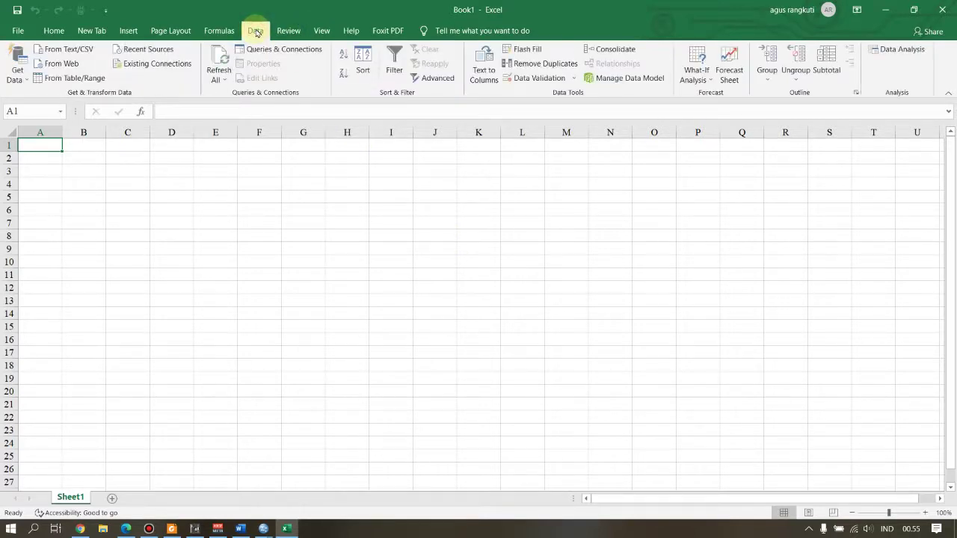
{"action": "left_click", "coordinate": [908, 49]}
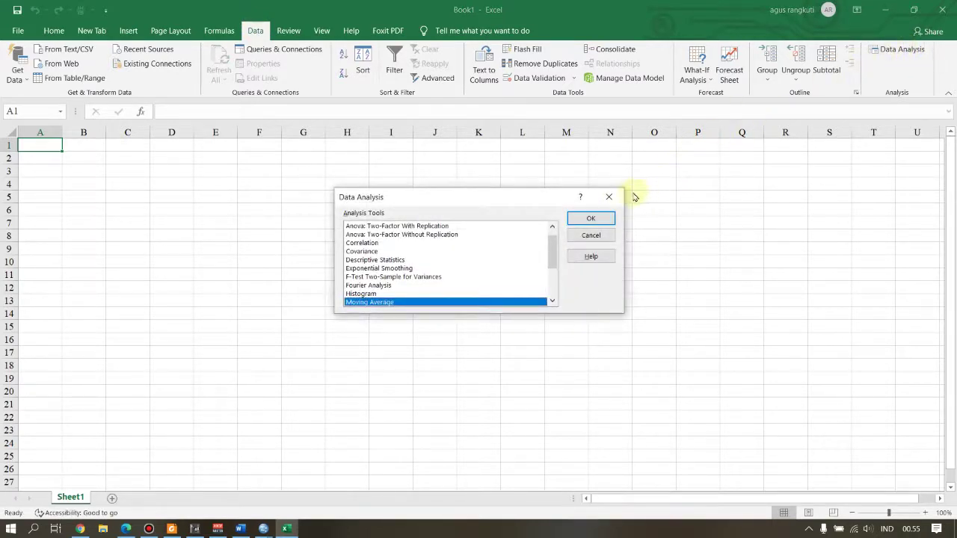
{"action": "left_click", "coordinate": [609, 196]}
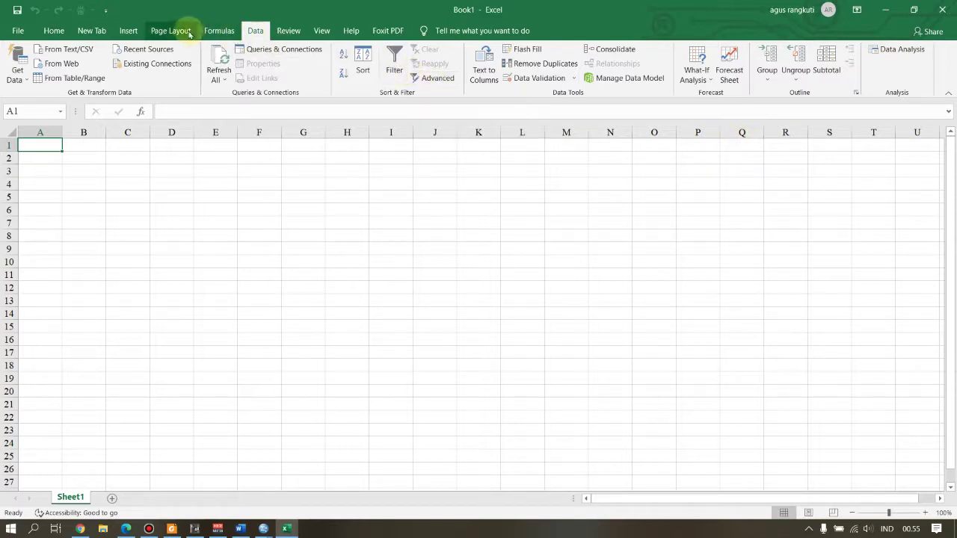
Step: Examine the Insert commands, including the My Add-ins choices, and the Page Layout and Formulas commands
{"action": "left_click", "coordinate": [130, 31]}
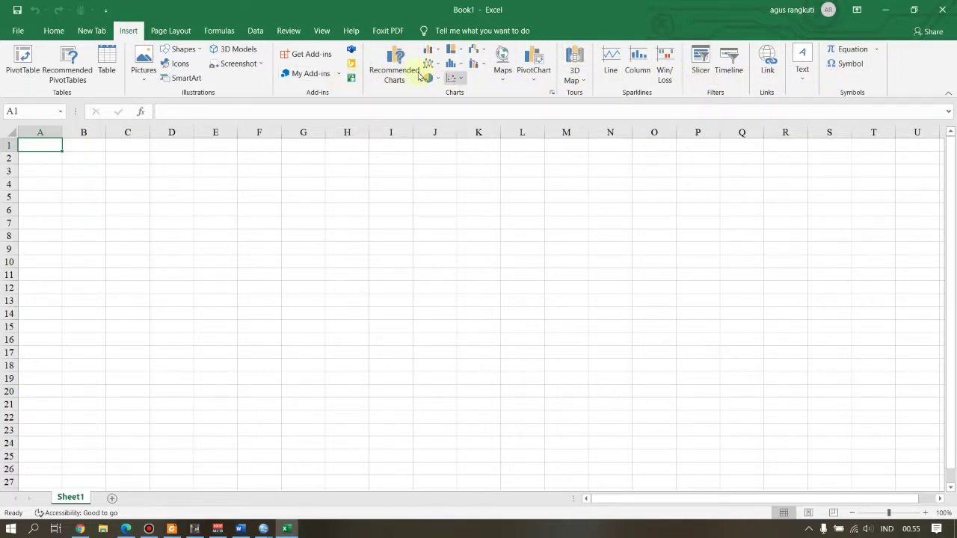
{"action": "left_click", "coordinate": [339, 75]}
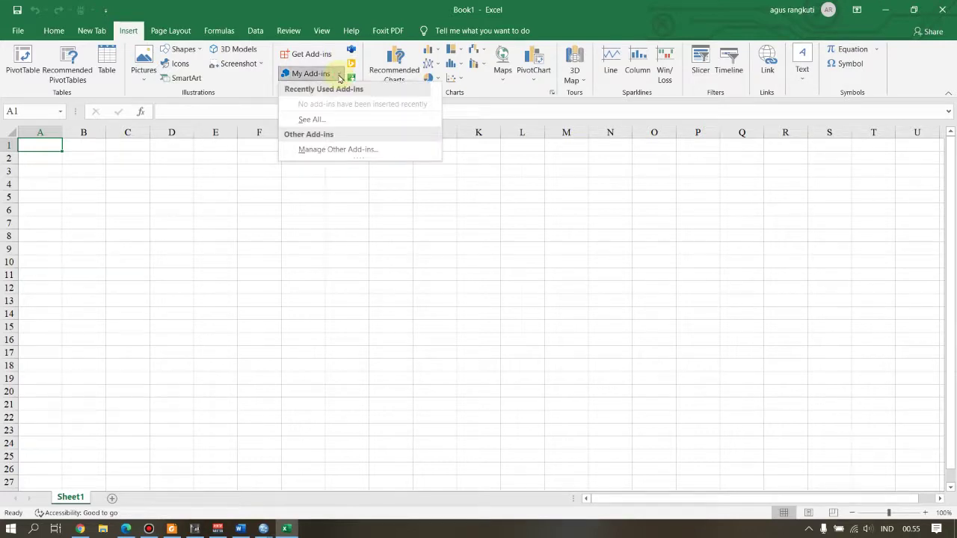
{"action": "left_click", "coordinate": [504, 186]}
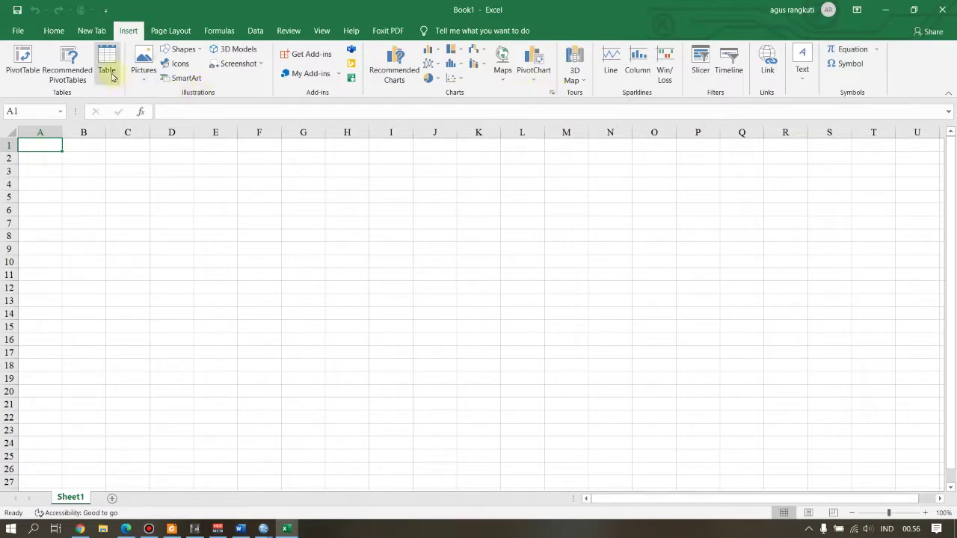
{"action": "left_click", "coordinate": [170, 31]}
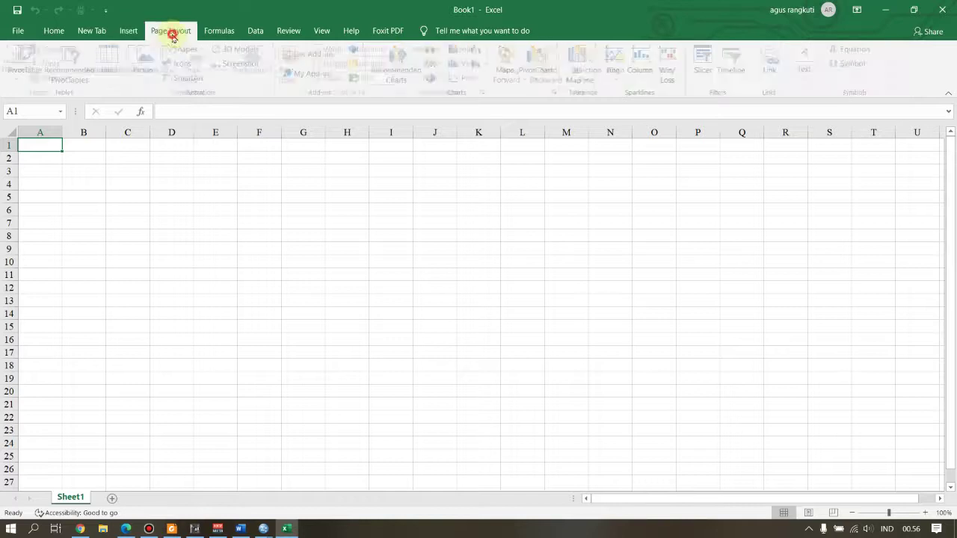
{"action": "left_click", "coordinate": [220, 34]}
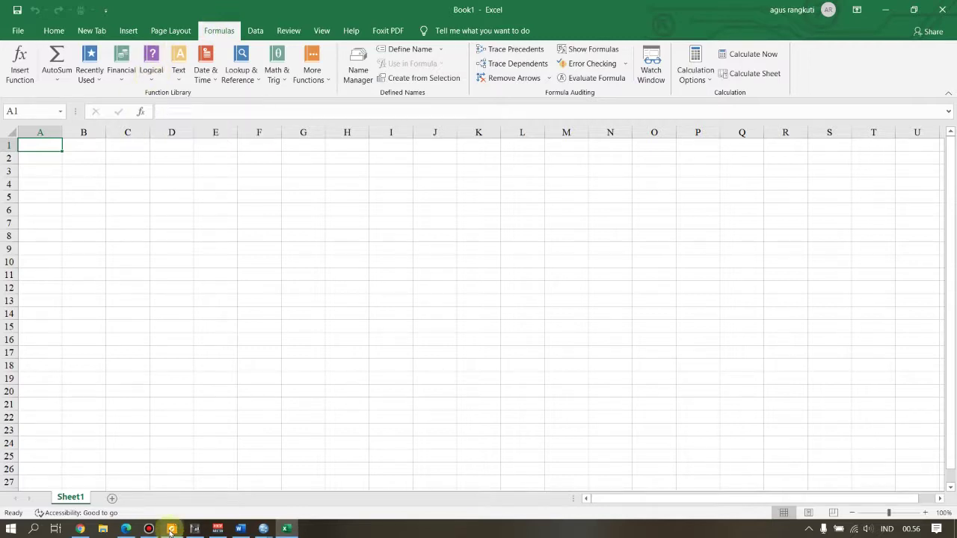
Step: Switch to the Durbin-Watson article in Edge and read its residual placement instructions, SUMXMY2/SUMSQ formula and example explanation
{"action": "left_click", "coordinate": [125, 529]}
{"action": "scroll", "coordinate": [262, 352], "scroll_direction": "down", "scroll_amount": 2}
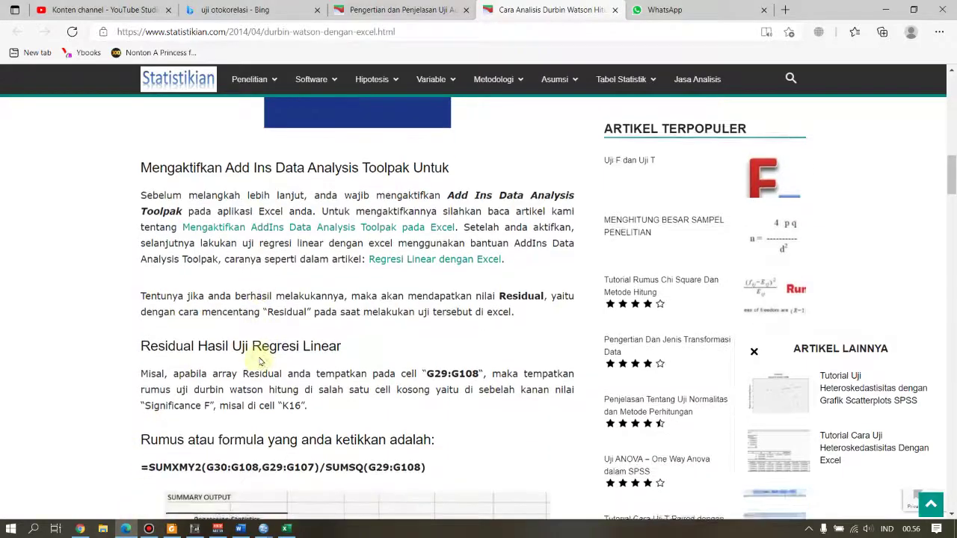
{"action": "scroll", "coordinate": [267, 345], "scroll_direction": "up", "scroll_amount": 1}
{"action": "scroll", "coordinate": [267, 346], "scroll_direction": "up", "scroll_amount": 1}
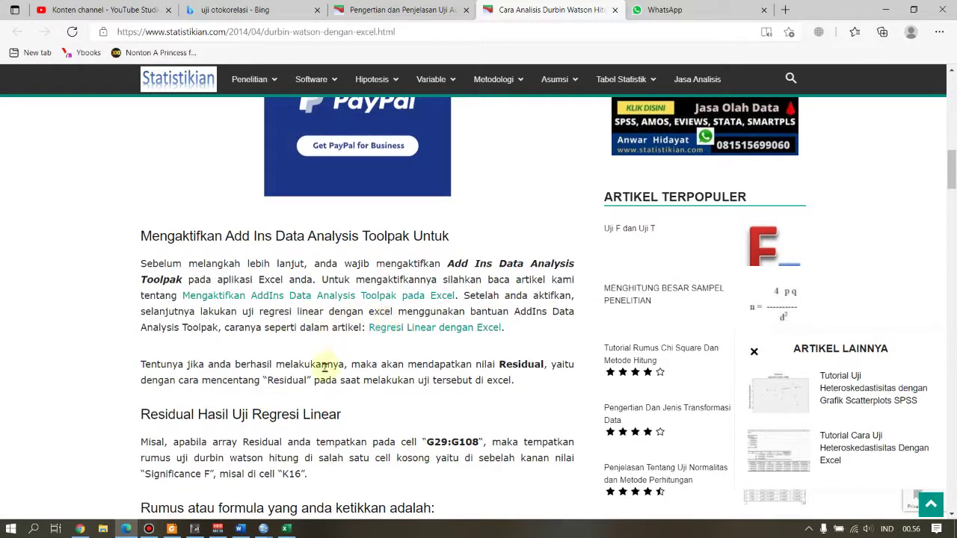
{"action": "scroll", "coordinate": [308, 374], "scroll_direction": "down", "scroll_amount": 1}
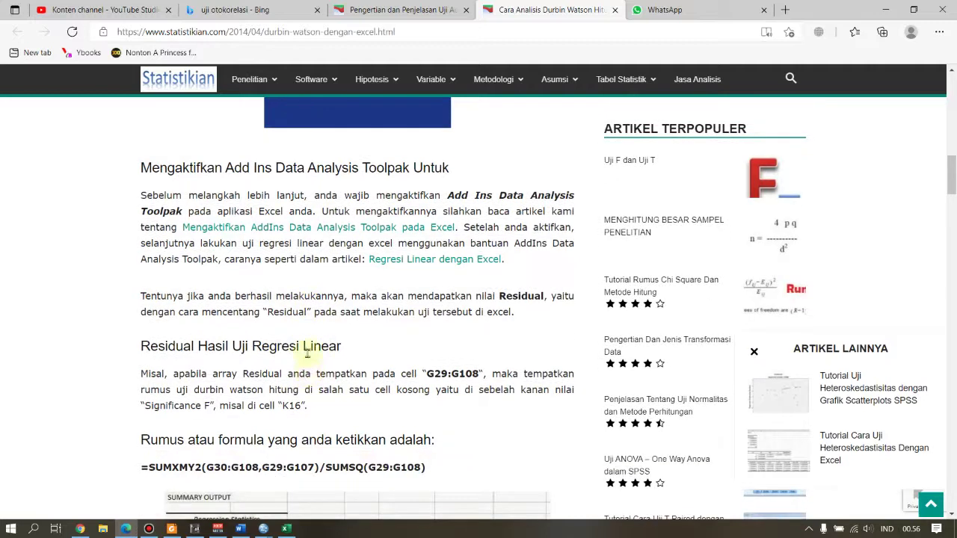
{"action": "scroll", "coordinate": [304, 338], "scroll_direction": "down", "scroll_amount": 1}
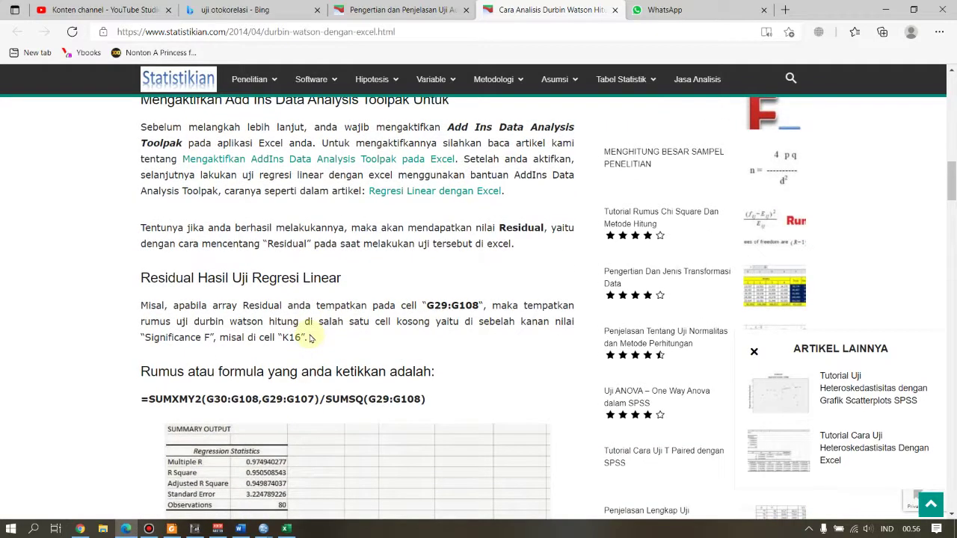
{"action": "scroll", "coordinate": [311, 337], "scroll_direction": "down", "scroll_amount": 1}
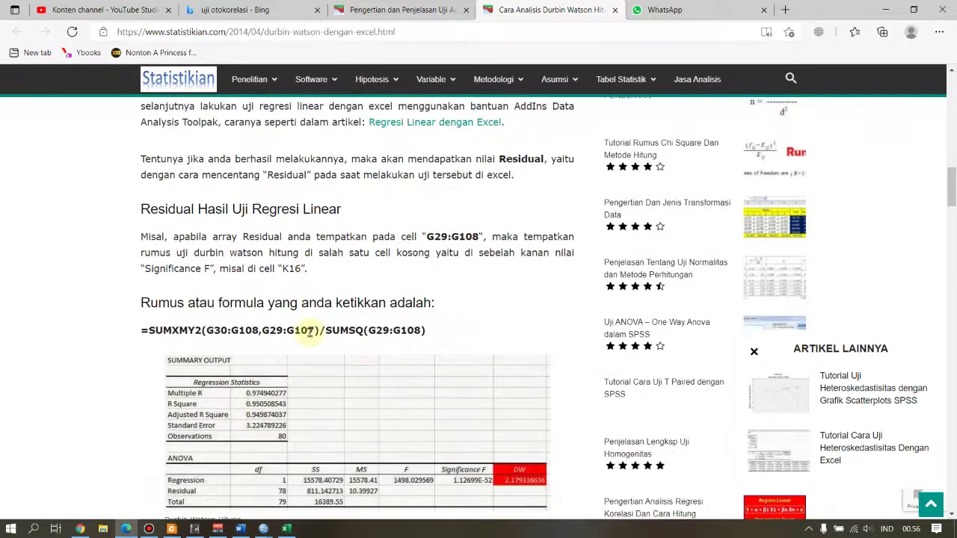
{"action": "scroll", "coordinate": [310, 334], "scroll_direction": "down", "scroll_amount": 4}
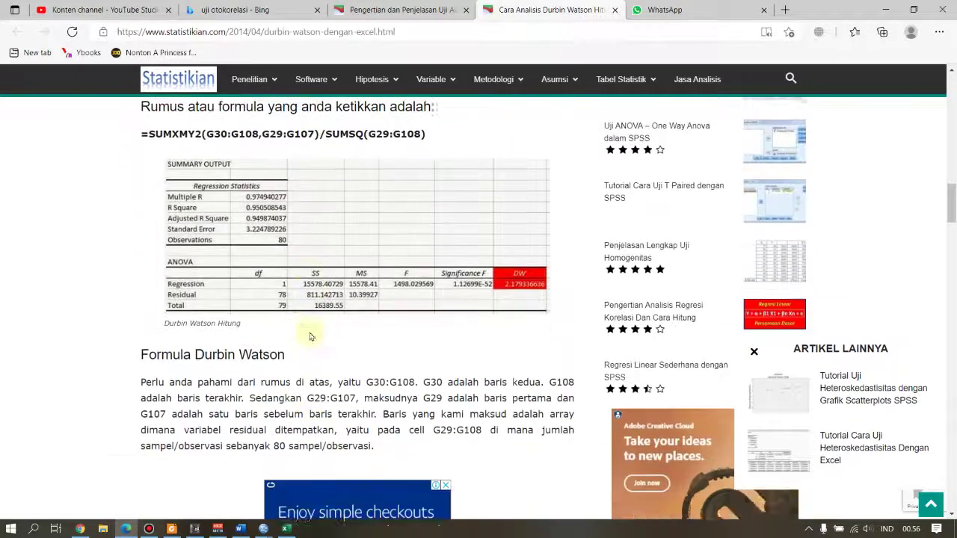
{"action": "scroll", "coordinate": [310, 334], "scroll_direction": "up", "scroll_amount": 4}
{"action": "scroll", "coordinate": [311, 333], "scroll_direction": "down", "scroll_amount": 4}
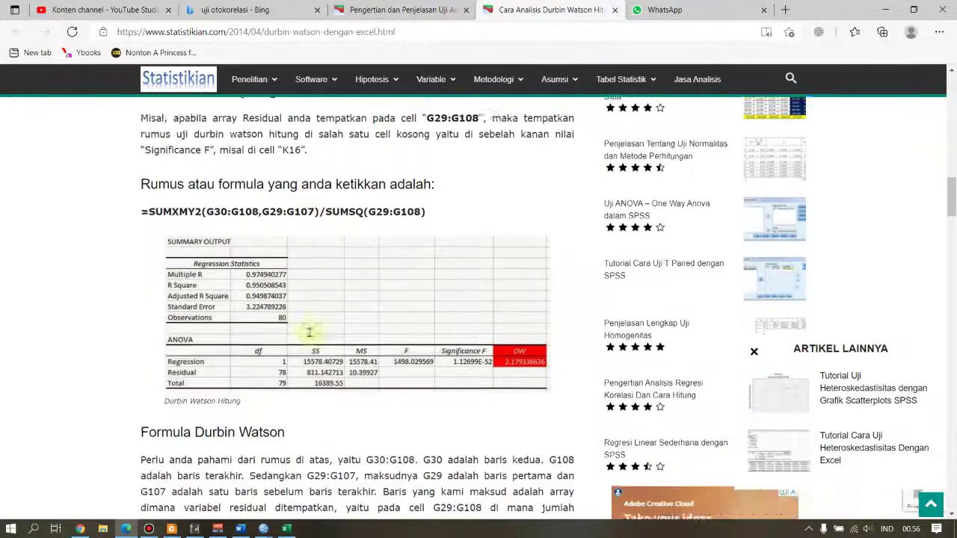
{"action": "scroll", "coordinate": [310, 333], "scroll_direction": "down", "scroll_amount": 1}
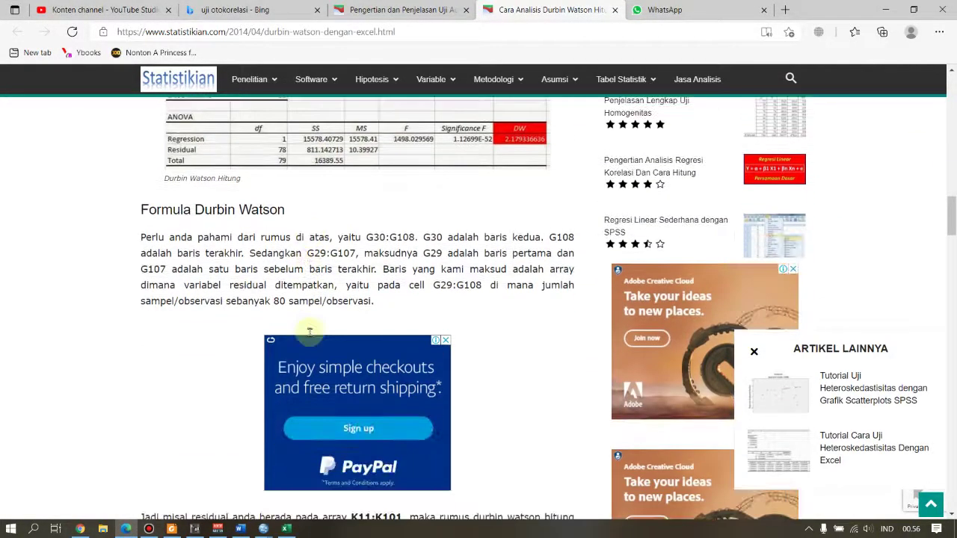
{"action": "scroll", "coordinate": [309, 333], "scroll_direction": "down", "scroll_amount": 4}
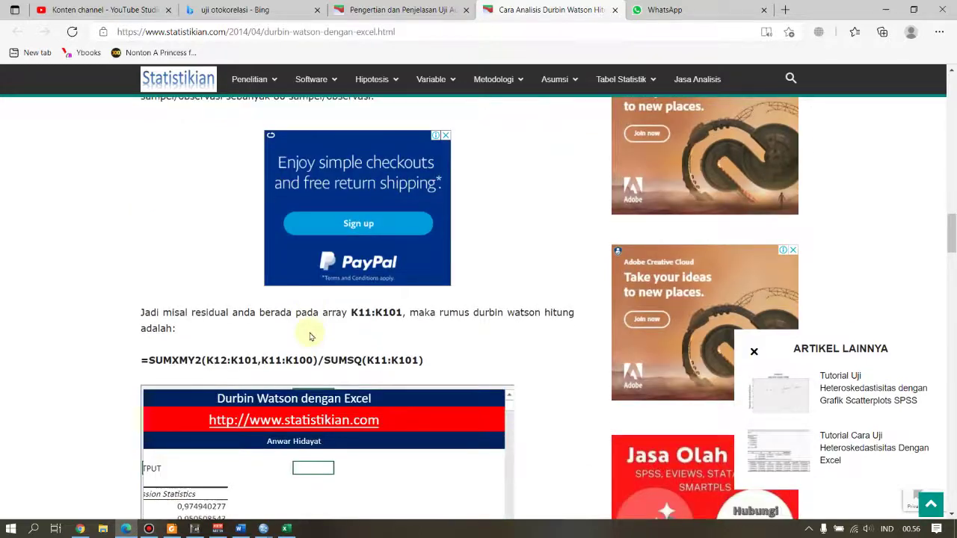
Step: Examine the article's embedded example worksheet, including the regression statistics, coefficients, DW cell and residual output
{"action": "scroll", "coordinate": [311, 336], "scroll_direction": "down", "scroll_amount": 3}
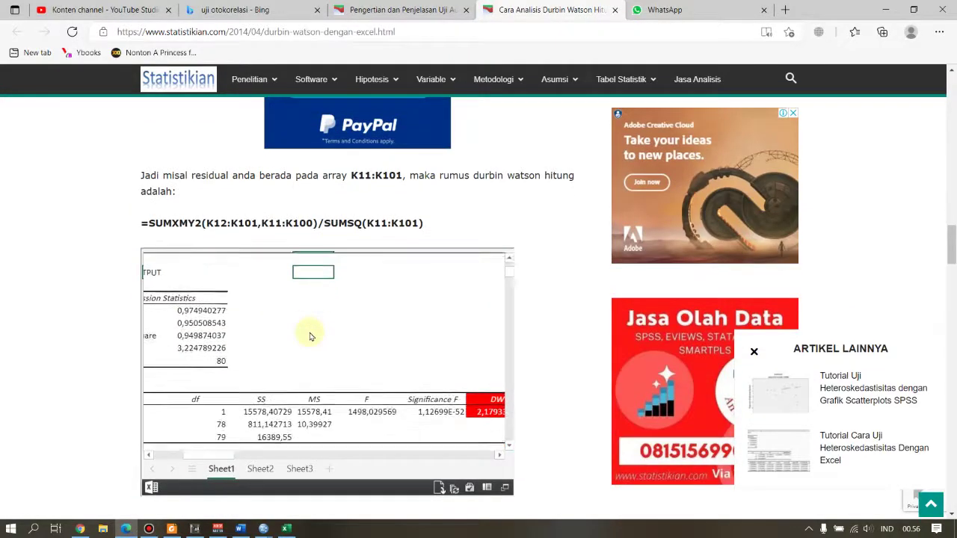
{"action": "scroll", "coordinate": [311, 336], "scroll_direction": "down", "scroll_amount": 2}
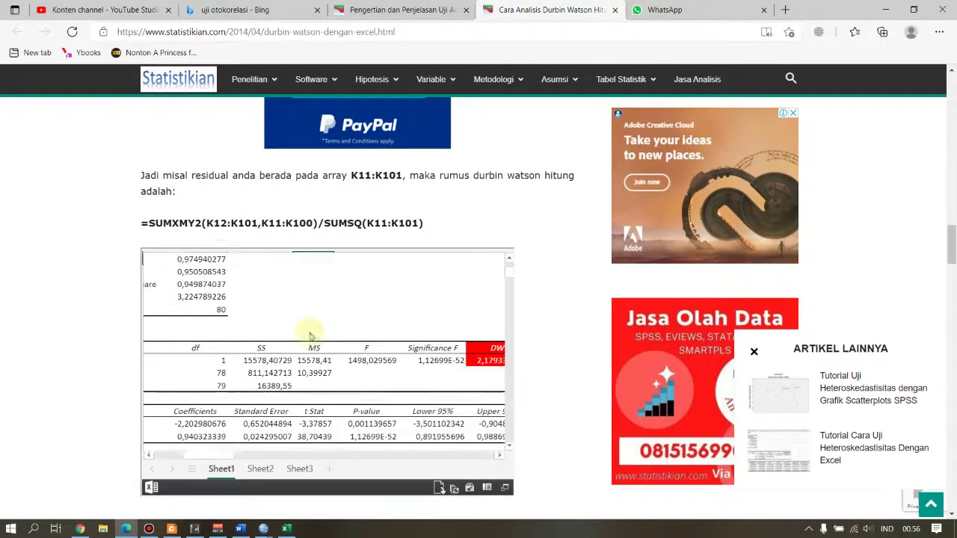
{"action": "scroll", "coordinate": [311, 336], "scroll_direction": "down", "scroll_amount": 4}
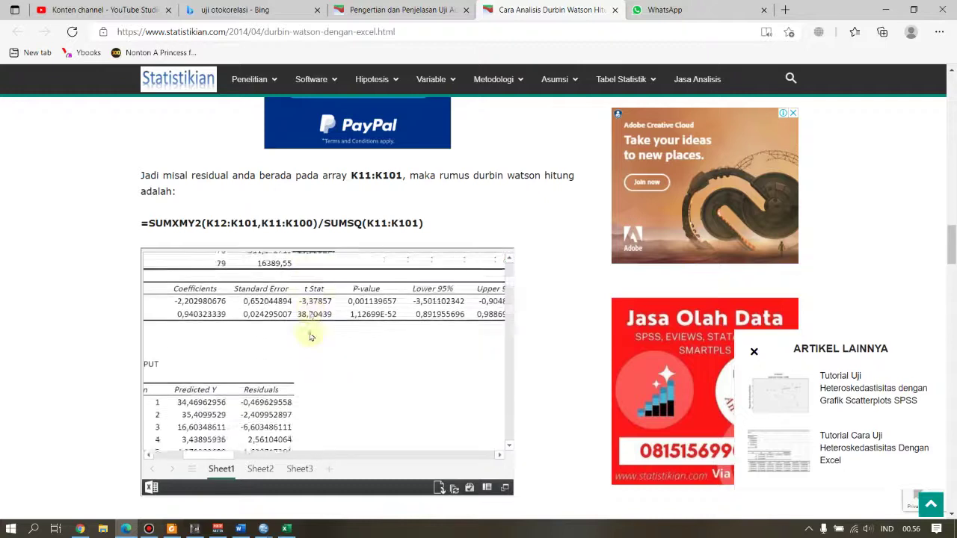
{"action": "scroll", "coordinate": [311, 337], "scroll_direction": "down", "scroll_amount": 1}
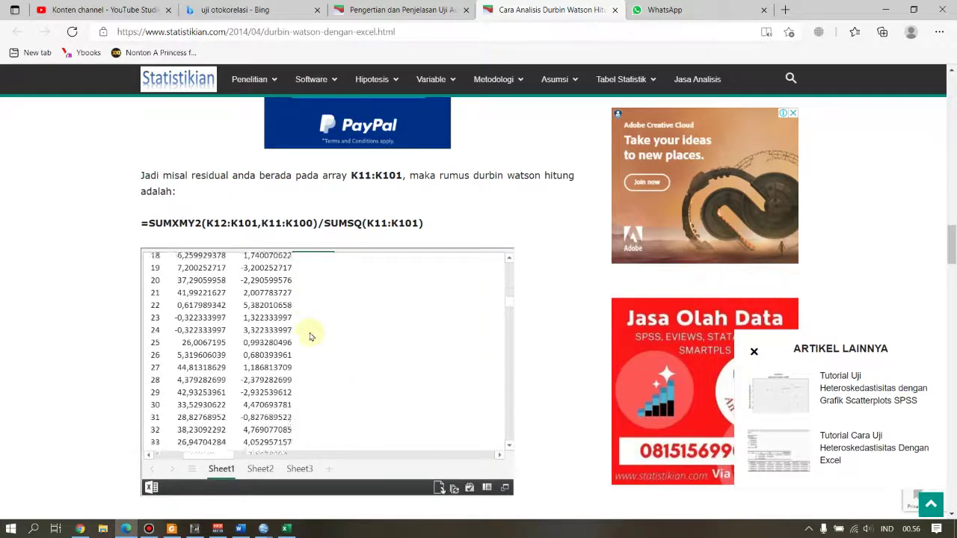
{"action": "scroll", "coordinate": [311, 336], "scroll_direction": "down", "scroll_amount": 2}
{"action": "scroll", "coordinate": [311, 336], "scroll_direction": "down", "scroll_amount": 5}
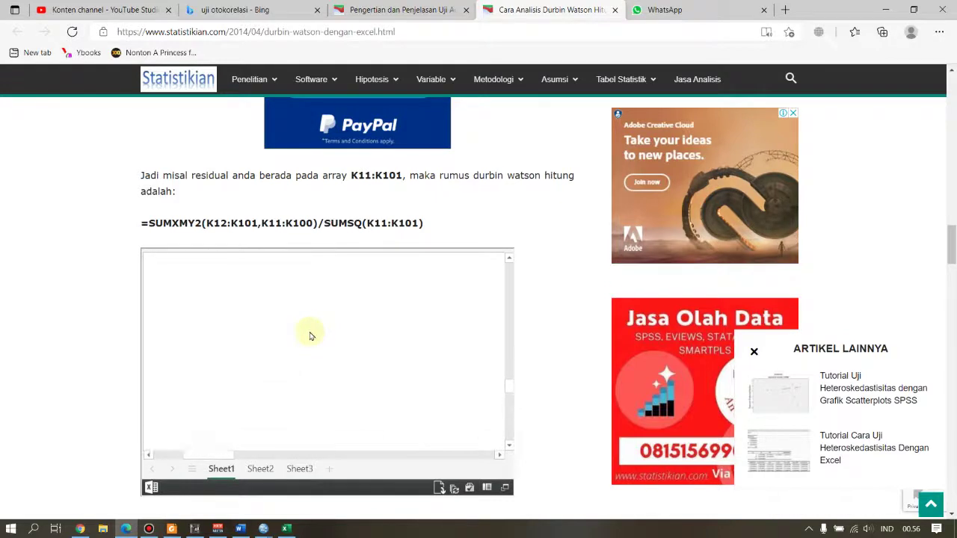
{"action": "scroll", "coordinate": [311, 335], "scroll_direction": "up", "scroll_amount": 8}
{"action": "scroll", "coordinate": [312, 334], "scroll_direction": "up", "scroll_amount": 10}
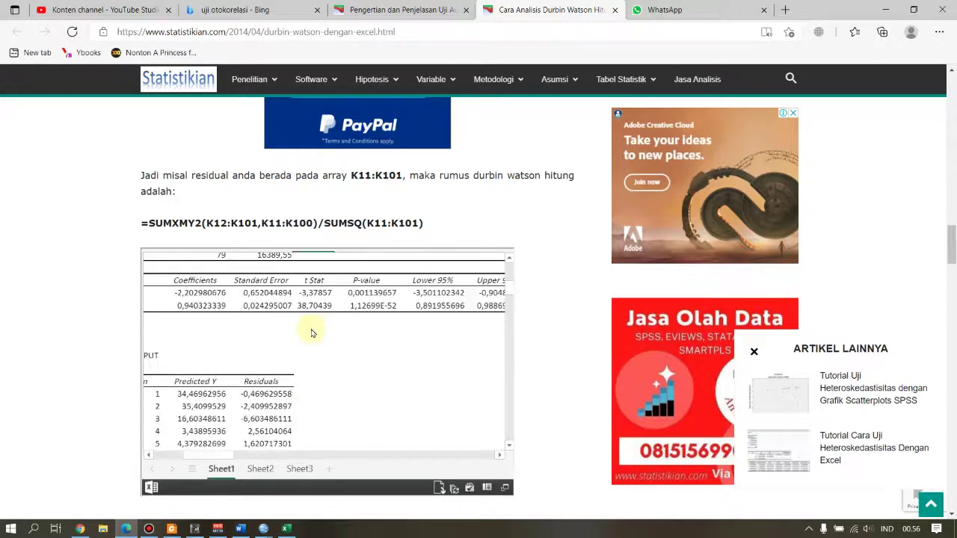
{"action": "scroll", "coordinate": [312, 333], "scroll_direction": "up", "scroll_amount": 3}
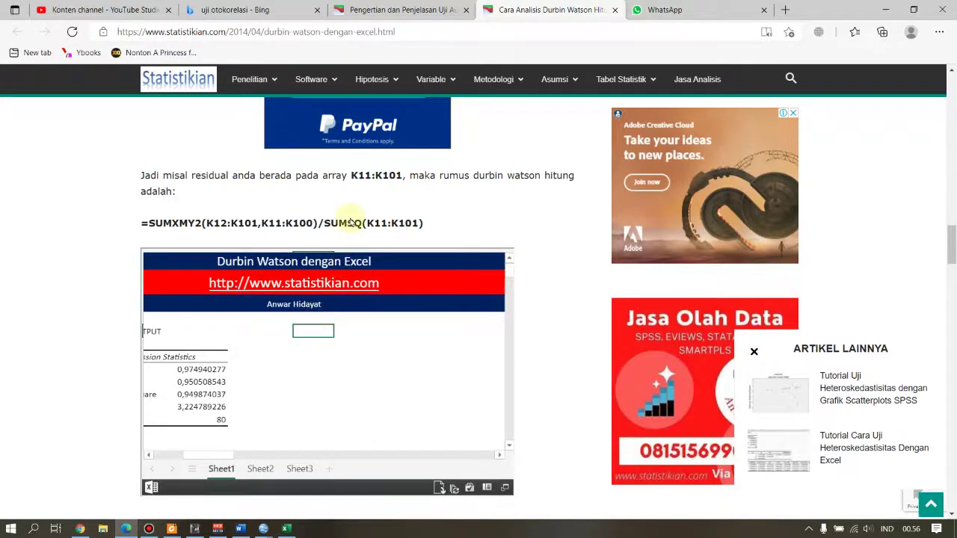
Step: Reread the article's residual placement and formula explanation, and read its closing advice on comparing the result with the Durbin-Watson table
{"action": "scroll", "coordinate": [344, 219], "scroll_direction": "up", "scroll_amount": 6}
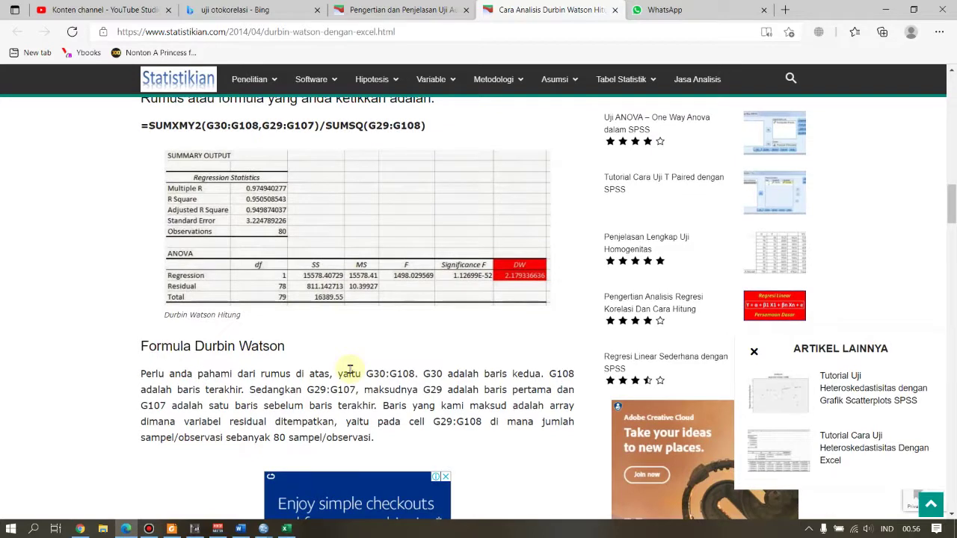
{"action": "scroll", "coordinate": [350, 370], "scroll_direction": "down", "scroll_amount": 1}
{"action": "scroll", "coordinate": [349, 369], "scroll_direction": "up", "scroll_amount": 5}
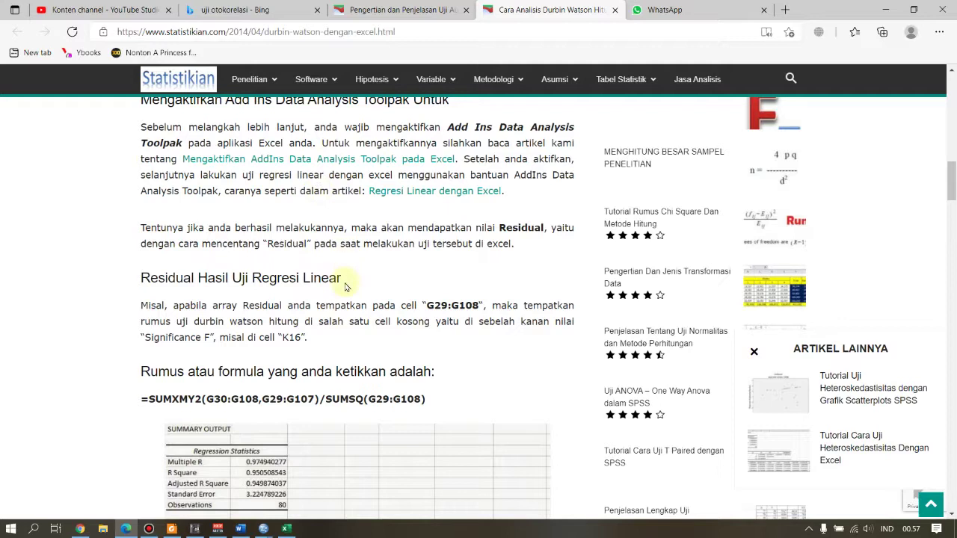
{"action": "scroll", "coordinate": [344, 305], "scroll_direction": "down", "scroll_amount": 2}
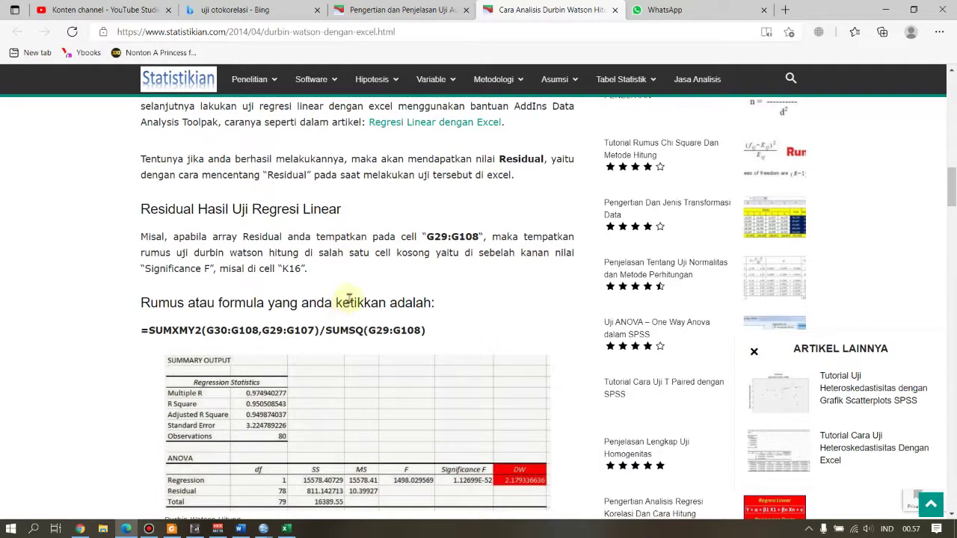
{"action": "scroll", "coordinate": [349, 297], "scroll_direction": "down", "scroll_amount": 2}
{"action": "scroll", "coordinate": [349, 300], "scroll_direction": "down", "scroll_amount": 6}
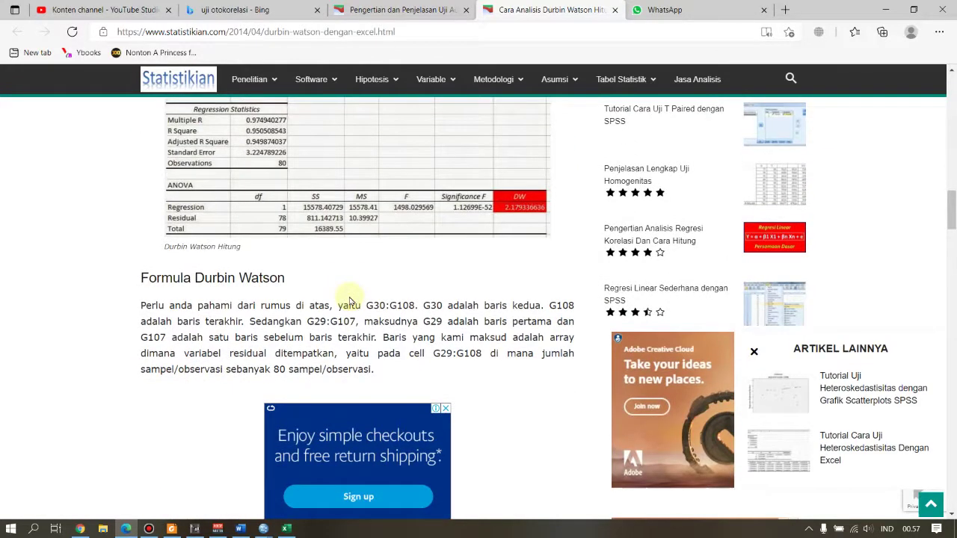
{"action": "scroll", "coordinate": [349, 300], "scroll_direction": "down", "scroll_amount": 20}
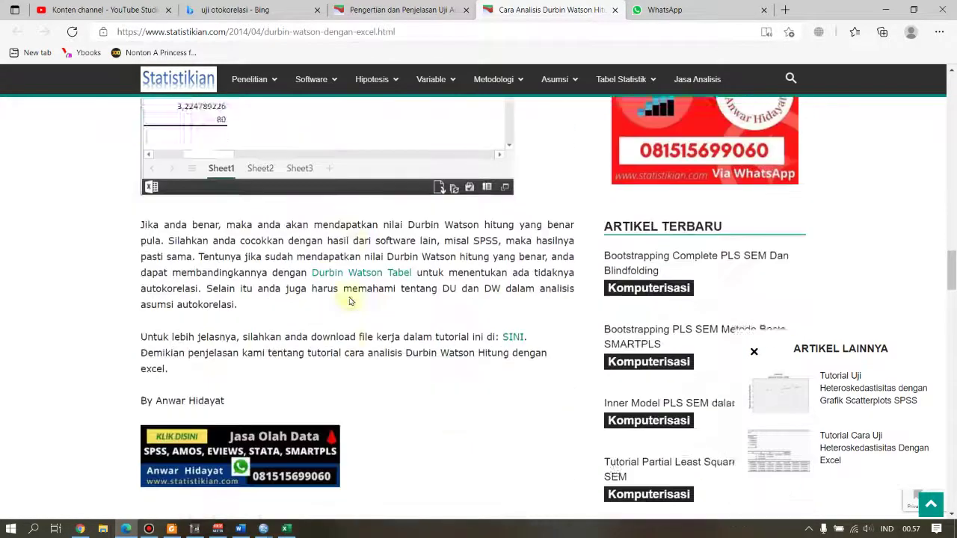
{"action": "scroll", "coordinate": [349, 299], "scroll_direction": "down", "scroll_amount": 1}
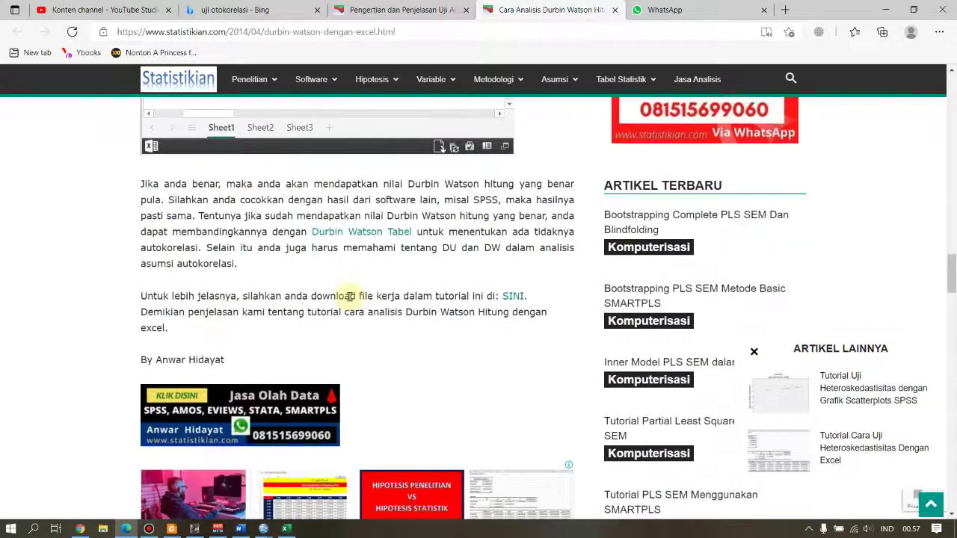
Step: Open the linked Durbin-Watson table article, dismissing the ad, and open its online workbook of critical values
{"action": "left_click", "coordinate": [336, 236]}
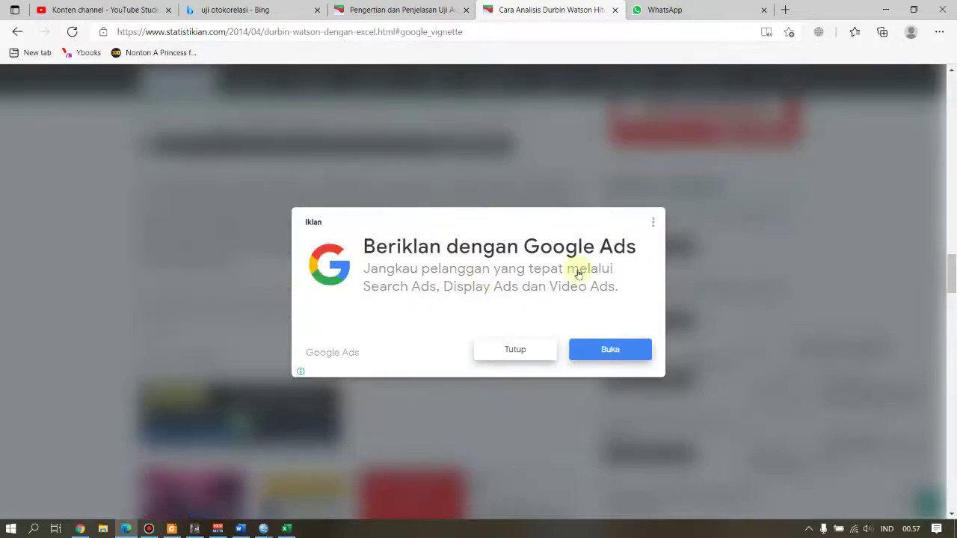
{"action": "left_click", "coordinate": [527, 355]}
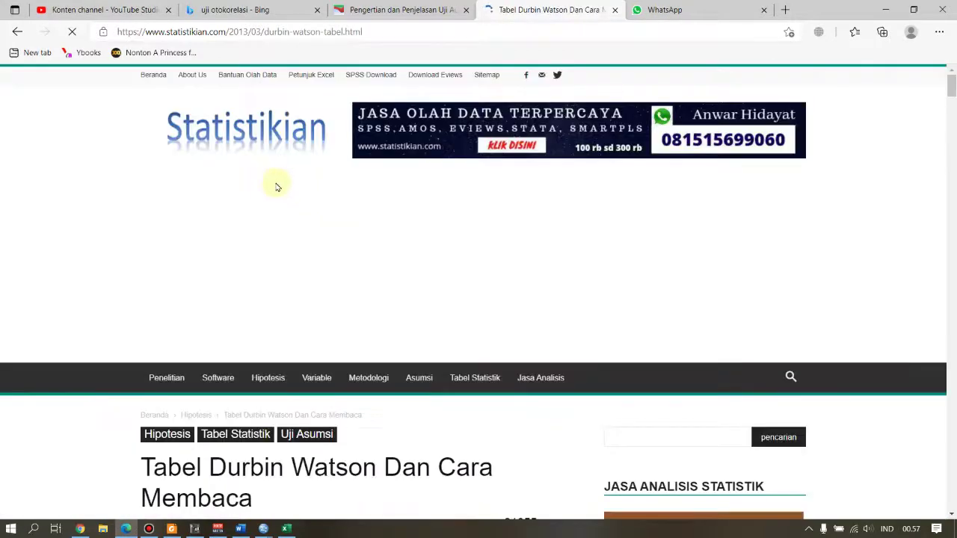
{"action": "scroll", "coordinate": [270, 254], "scroll_direction": "down", "scroll_amount": 3}
{"action": "scroll", "coordinate": [277, 266], "scroll_direction": "down", "scroll_amount": 3}
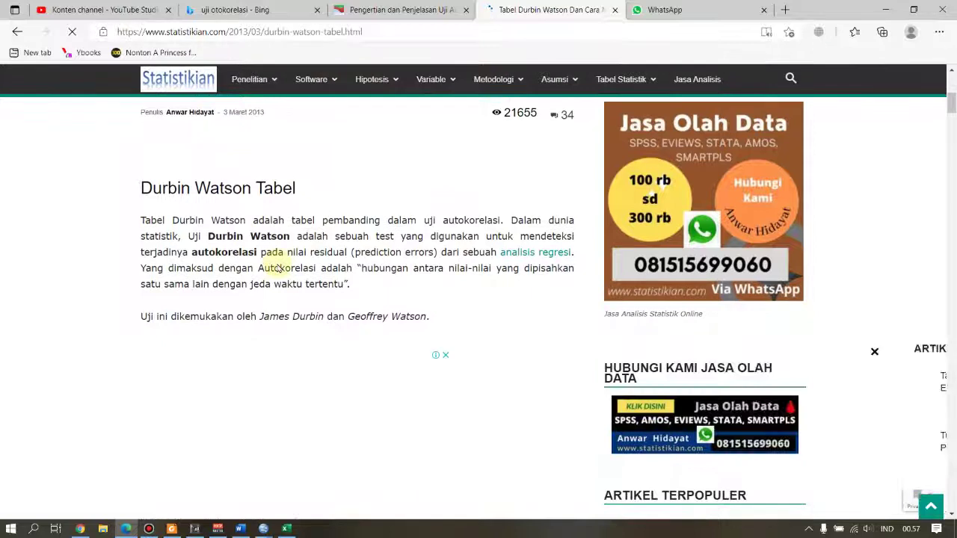
{"action": "scroll", "coordinate": [277, 264], "scroll_direction": "down", "scroll_amount": 2}
{"action": "scroll", "coordinate": [277, 264], "scroll_direction": "down", "scroll_amount": 6}
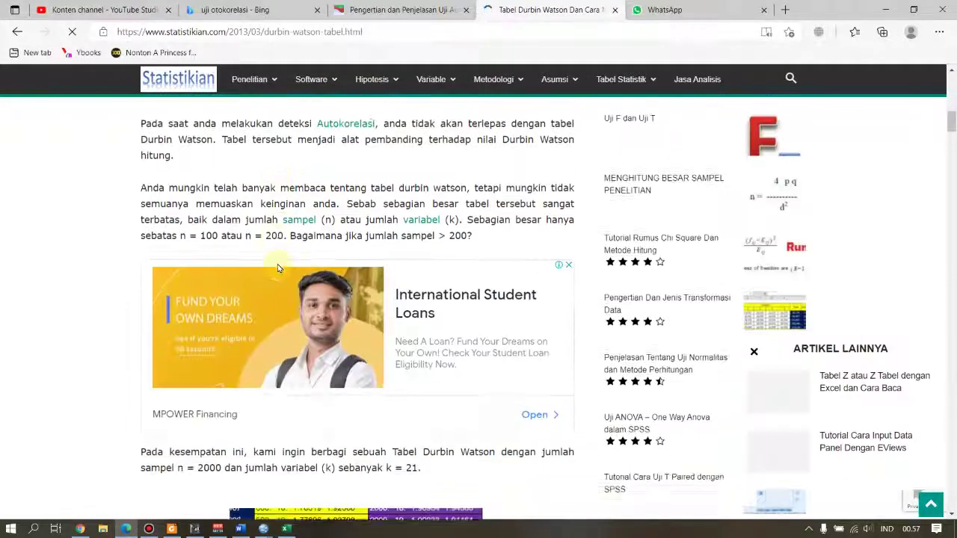
{"action": "scroll", "coordinate": [278, 268], "scroll_direction": "down", "scroll_amount": 1}
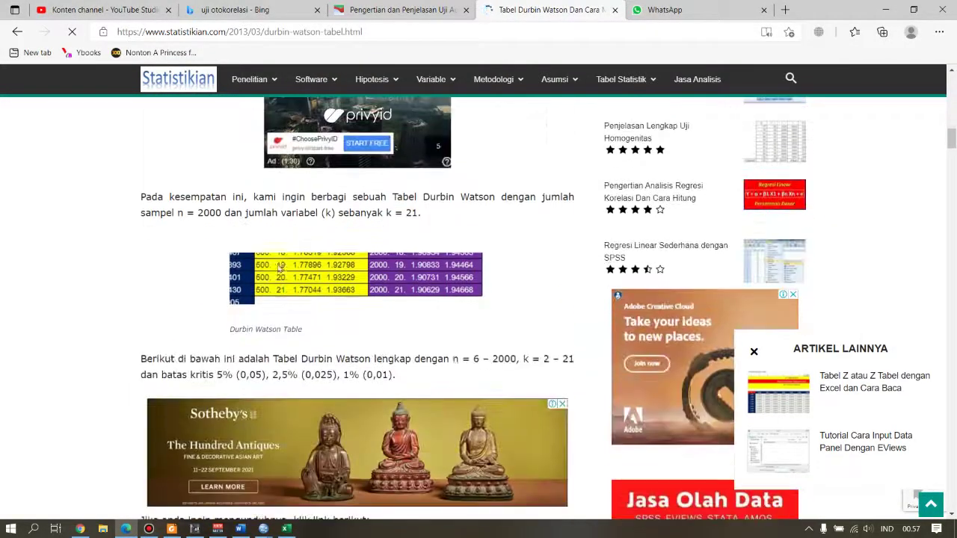
{"action": "scroll", "coordinate": [207, 286], "scroll_direction": "up", "scroll_amount": 3}
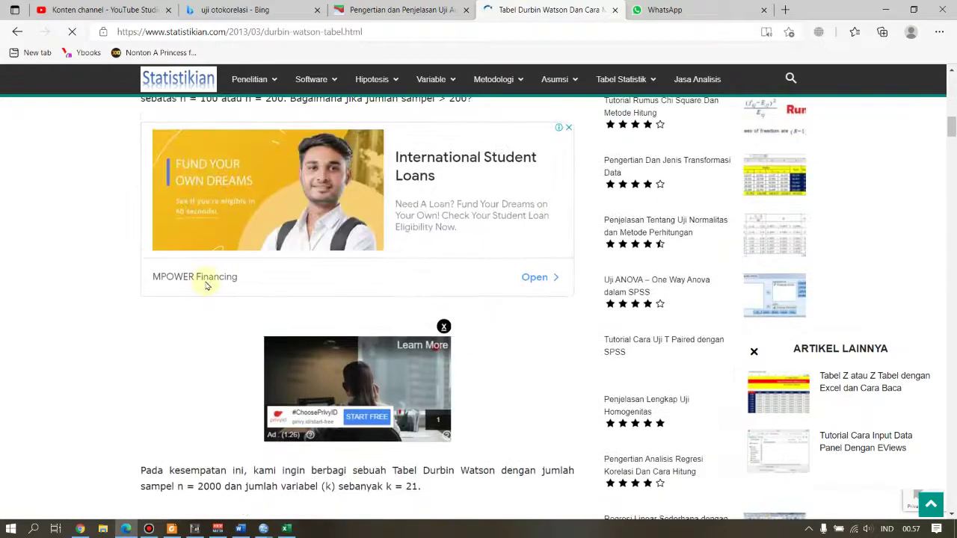
{"action": "scroll", "coordinate": [207, 286], "scroll_direction": "down", "scroll_amount": 5}
{"action": "left_click", "coordinate": [220, 346]}
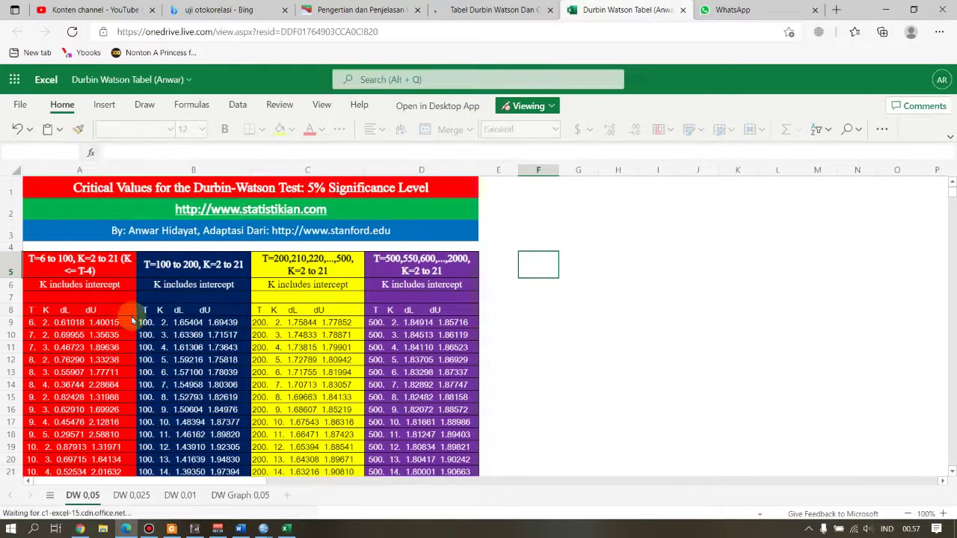
Step: Switch to Word to review the SPSS regression instructions and Model Summary, and view the regression output in the SPSS Statistics Viewer
{"action": "left_click", "coordinate": [240, 529]}
{"action": "scroll", "coordinate": [400, 417], "scroll_direction": "up", "scroll_amount": 3}
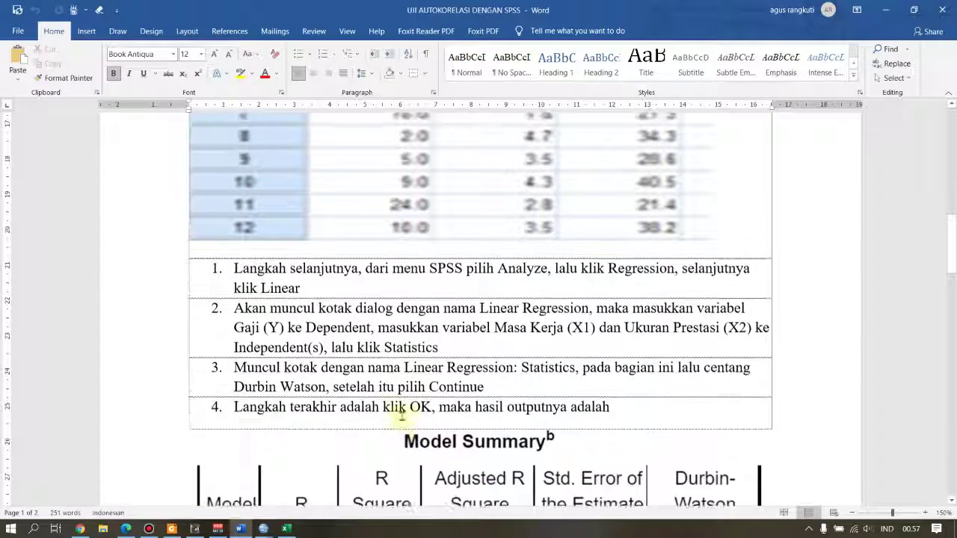
{"action": "scroll", "coordinate": [400, 416], "scroll_direction": "up", "scroll_amount": 1}
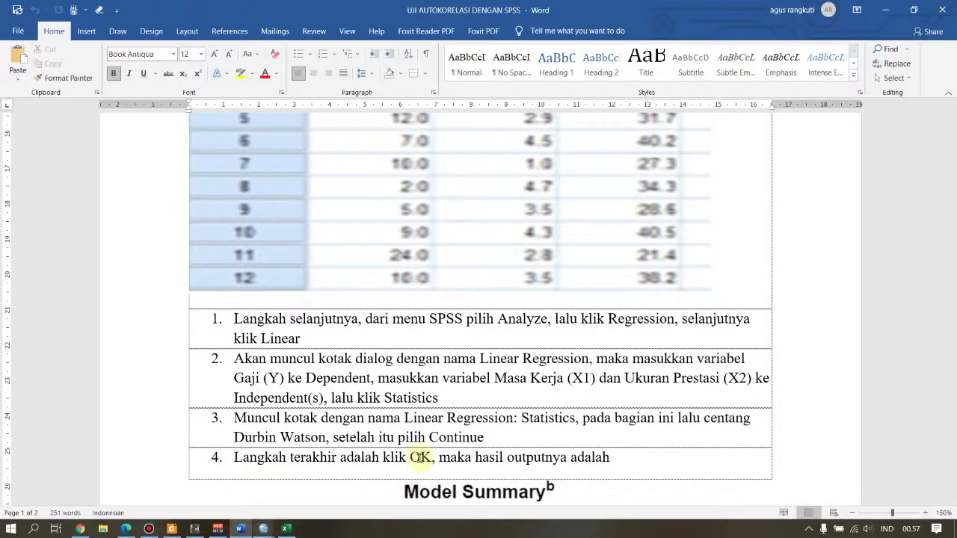
{"action": "scroll", "coordinate": [354, 421], "scroll_direction": "down", "scroll_amount": 3}
{"action": "left_click", "coordinate": [264, 529]}
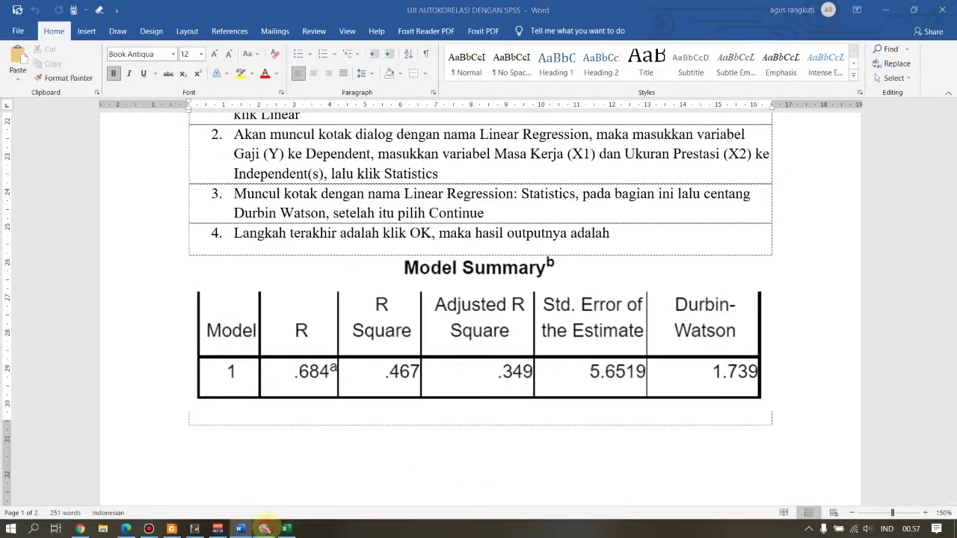
{"action": "left_click", "coordinate": [309, 502]}
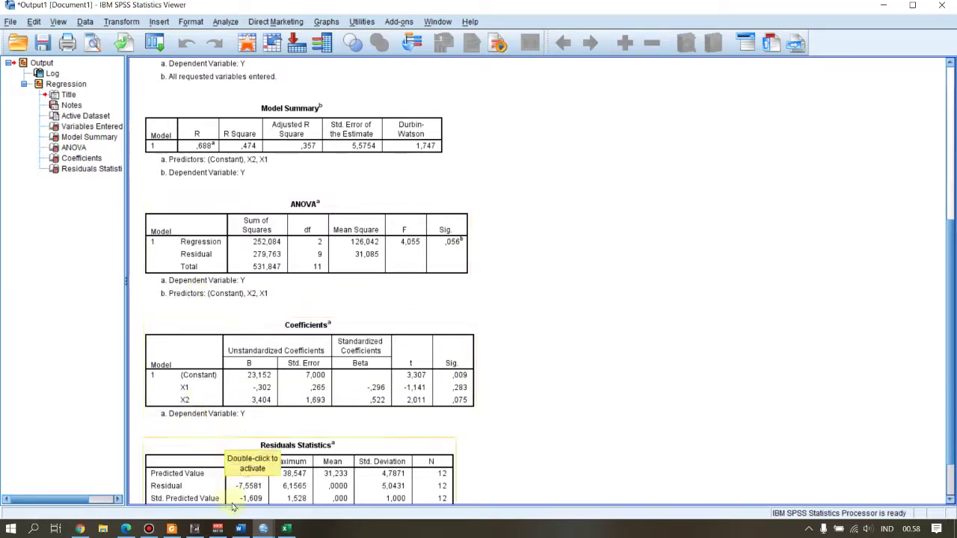
Step: Check the cases and variables in the SPSS Data Editor and return to the critical values table in Edge
{"action": "left_click", "coordinate": [126, 529]}
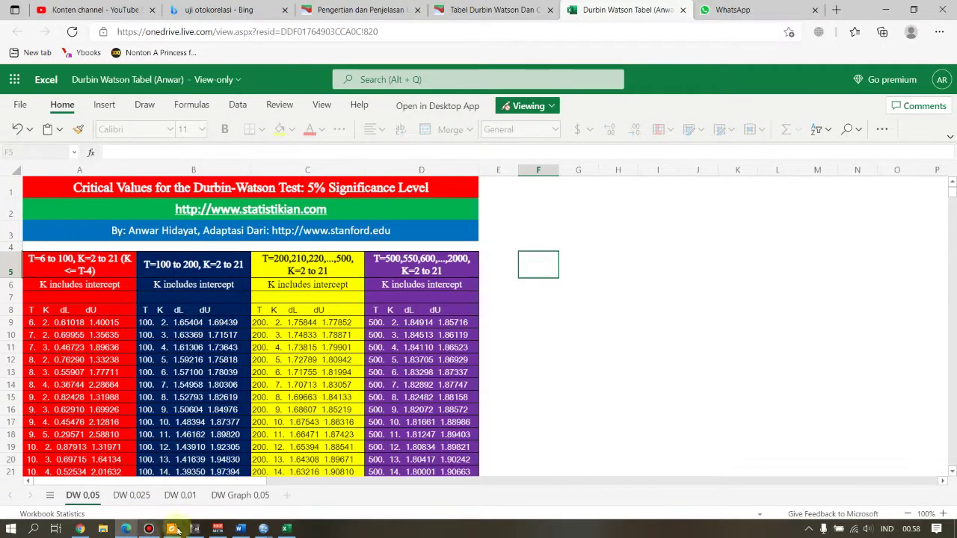
{"action": "mouse_move", "coordinate": [263, 528]}
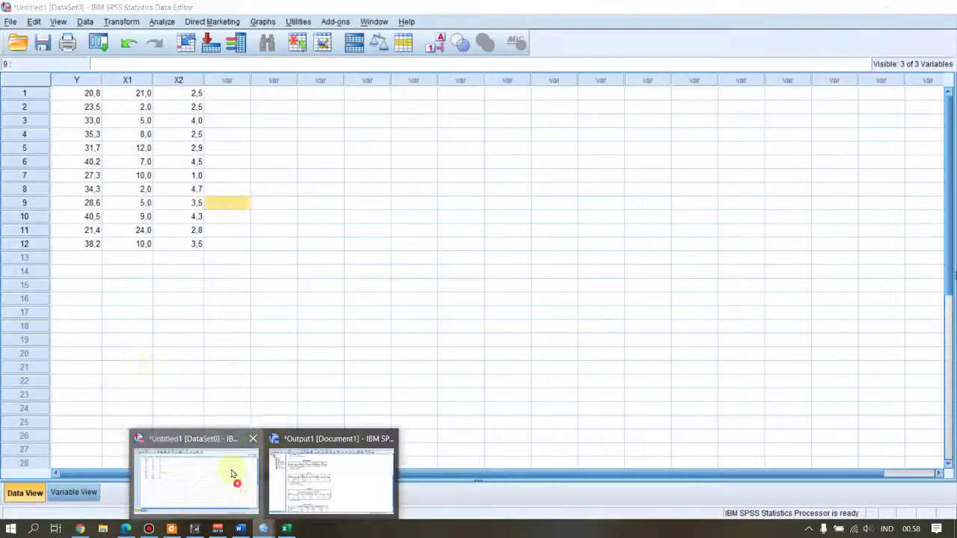
{"action": "left_click", "coordinate": [232, 476]}
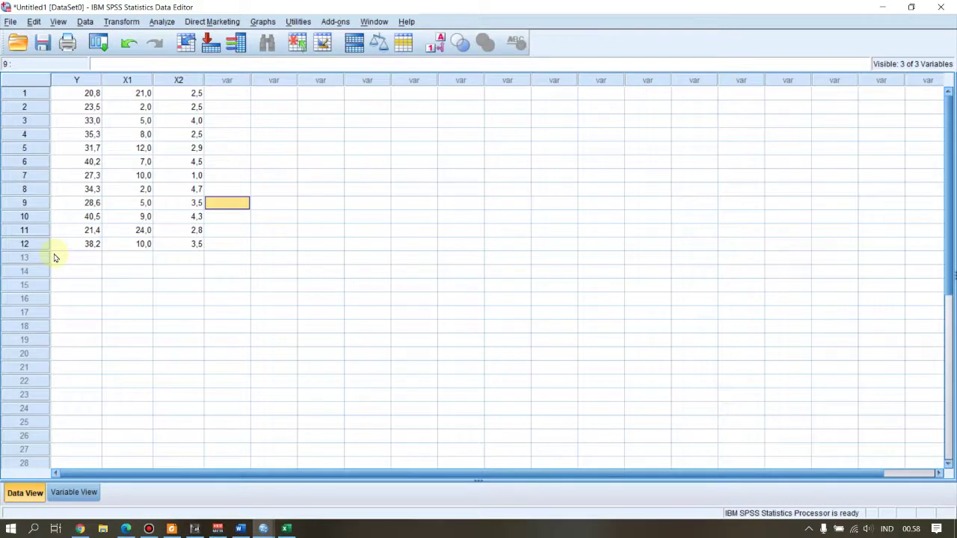
{"action": "left_click", "coordinate": [284, 529]}
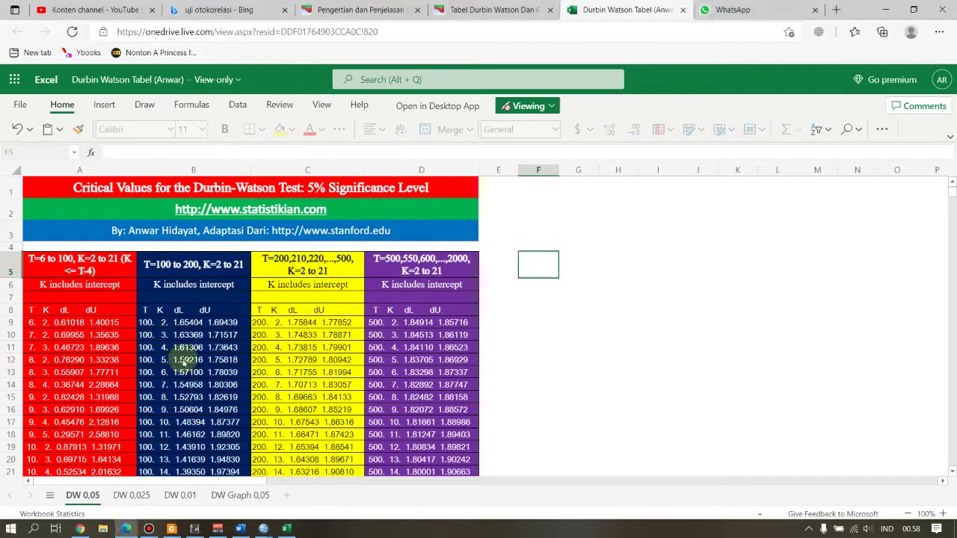
{"action": "left_click", "coordinate": [126, 530]}
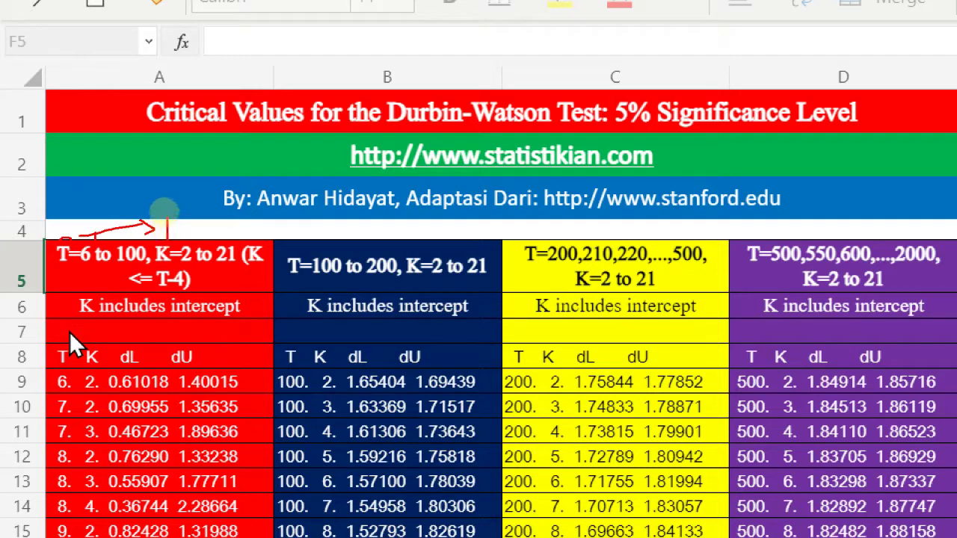
Step: Annotate the first table column on screen, labelling T as "JUMLAH SAMPEL" and K as "JLH VARIABEL", and clear the annotations
{"action": "type", "text": "UMLAH SAMPEL"}
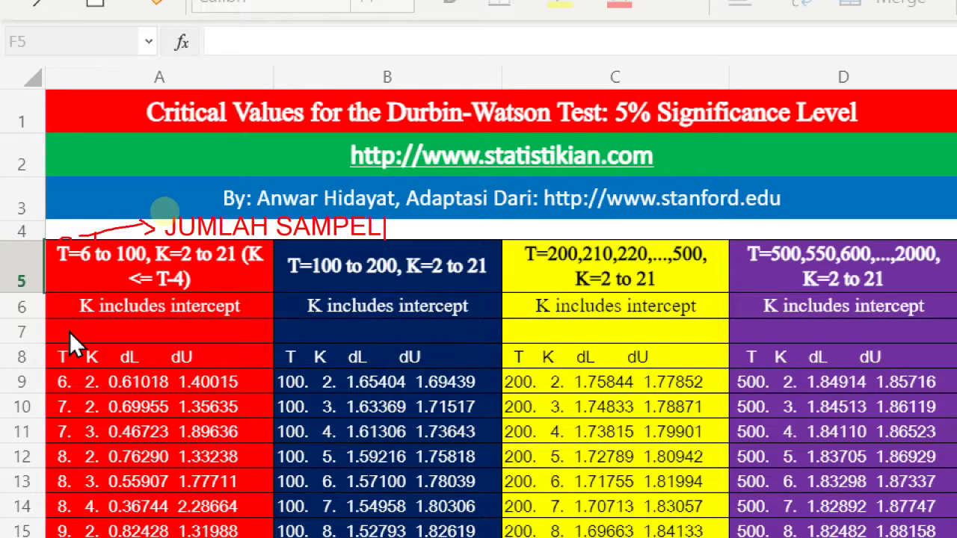
{"action": "left_click_drag", "start_coordinate": [75, 256], "coordinate": [223, 256]}
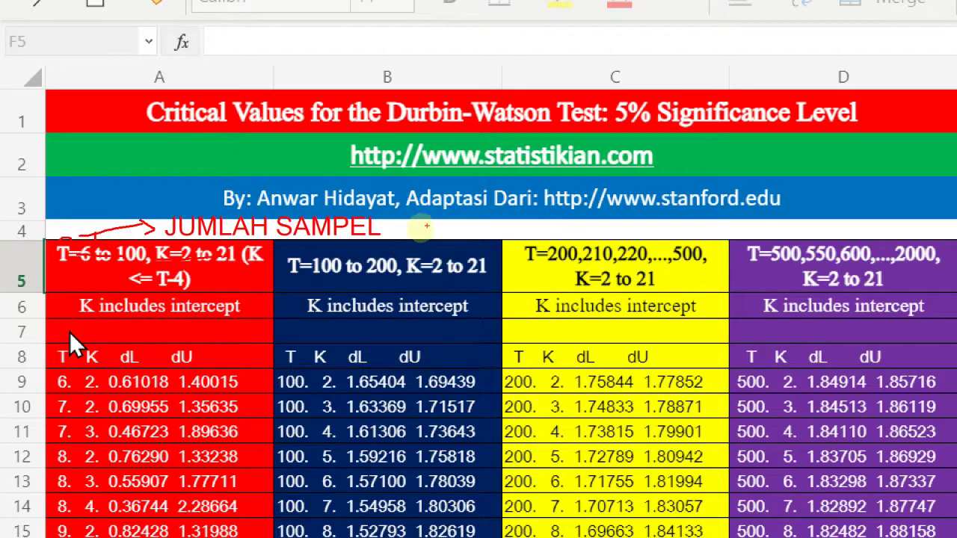
{"action": "mouse_move", "coordinate": [258, 256]}
{"action": "left_mouse_down"}
{"action": "mouse_move", "coordinate": [351, 258]}
{"action": "mouse_move", "coordinate": [432, 225]}
{"action": "left_mouse_up"}
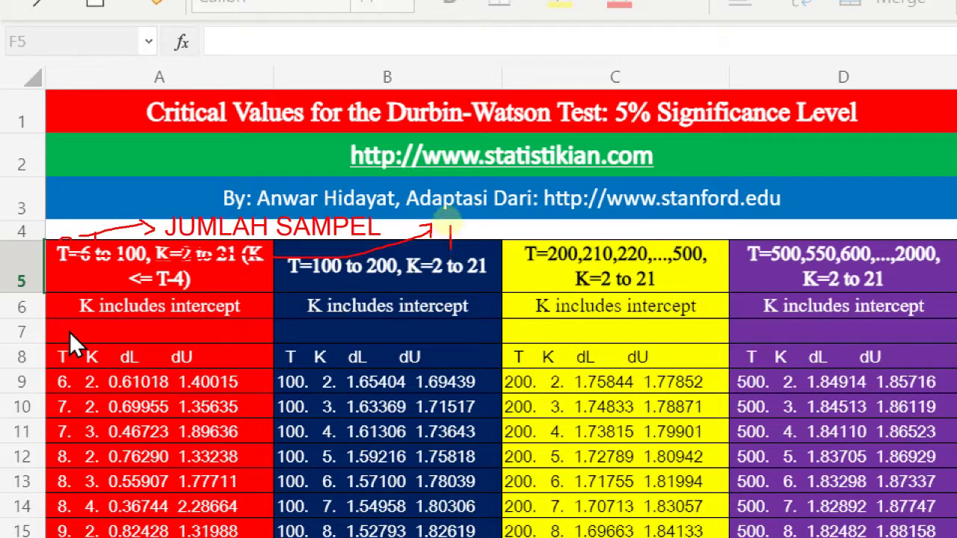
{"action": "left_click_drag", "start_coordinate": [449, 218], "coordinate": [441, 236]}
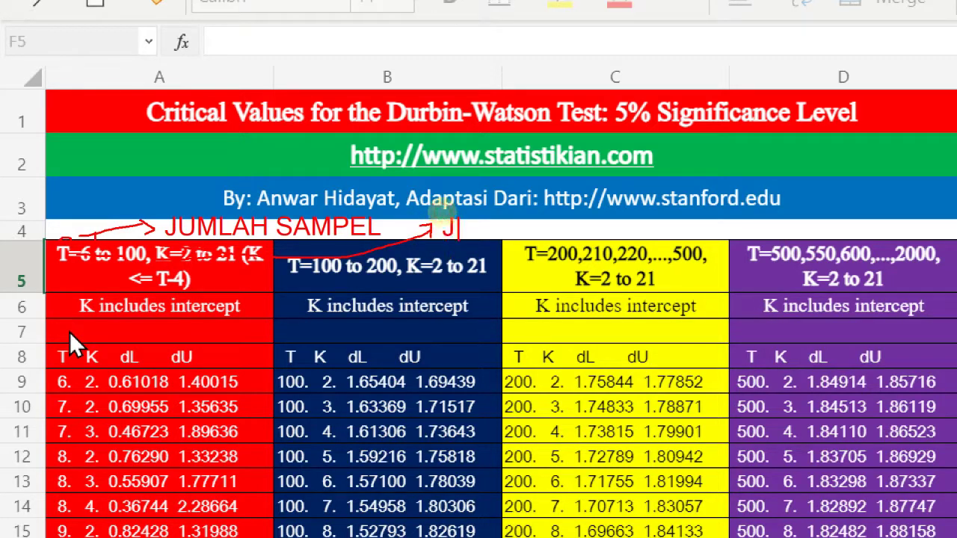
{"action": "type", "text": "VARIABEL"}
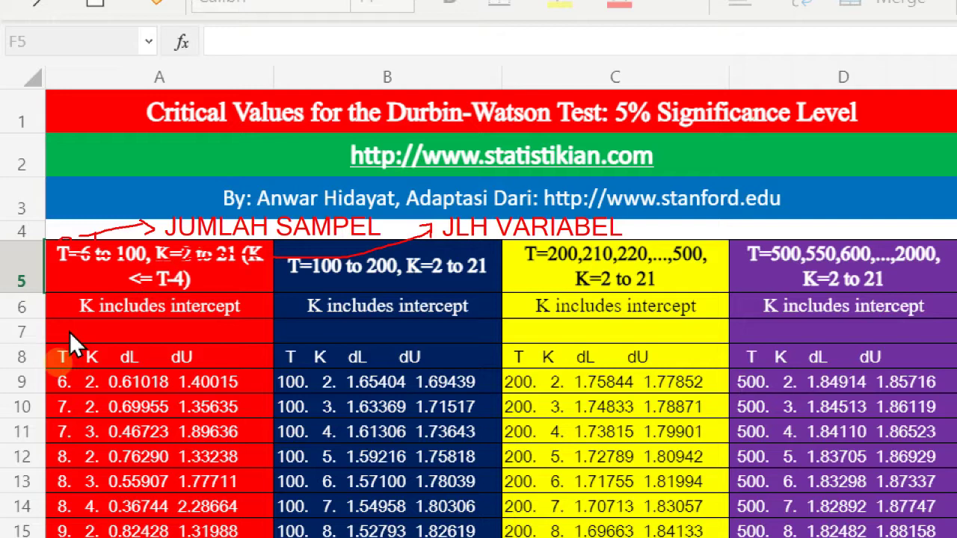
{"action": "key", "text": "Escape"}
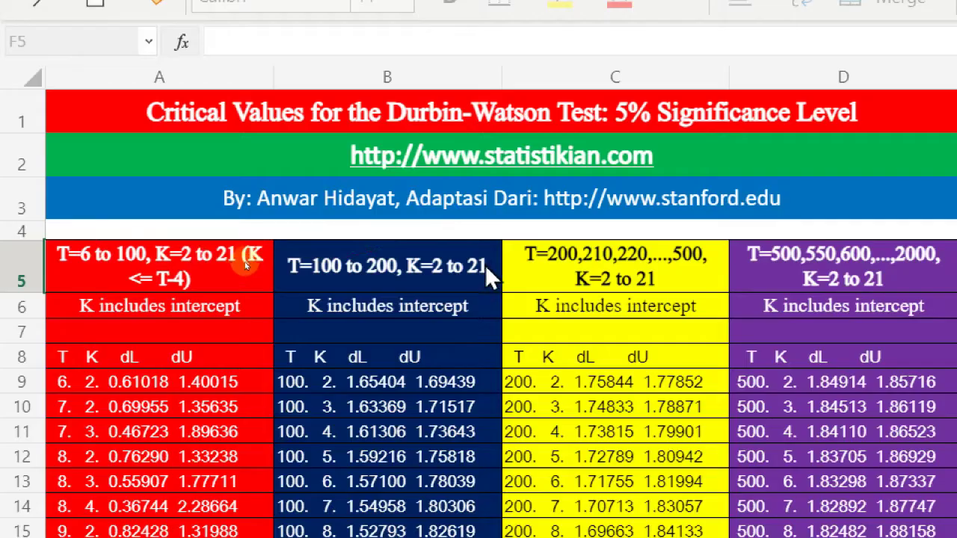
Step: Examine the T, K, dL and dU rows in the first column of the 5% critical values table
{"action": "scroll", "coordinate": [114, 324], "scroll_direction": "down", "scroll_amount": 3}
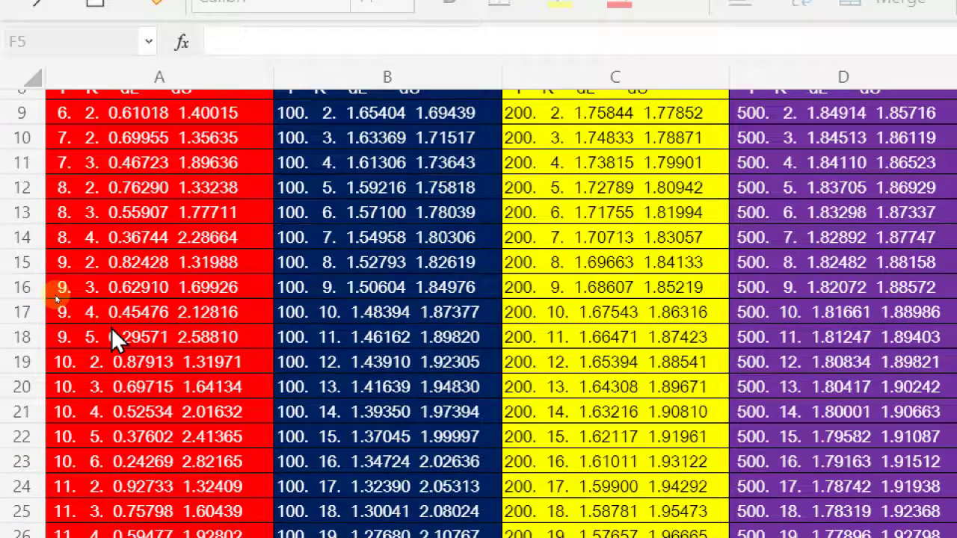
{"action": "scroll", "coordinate": [112, 329], "scroll_direction": "down", "scroll_amount": 5}
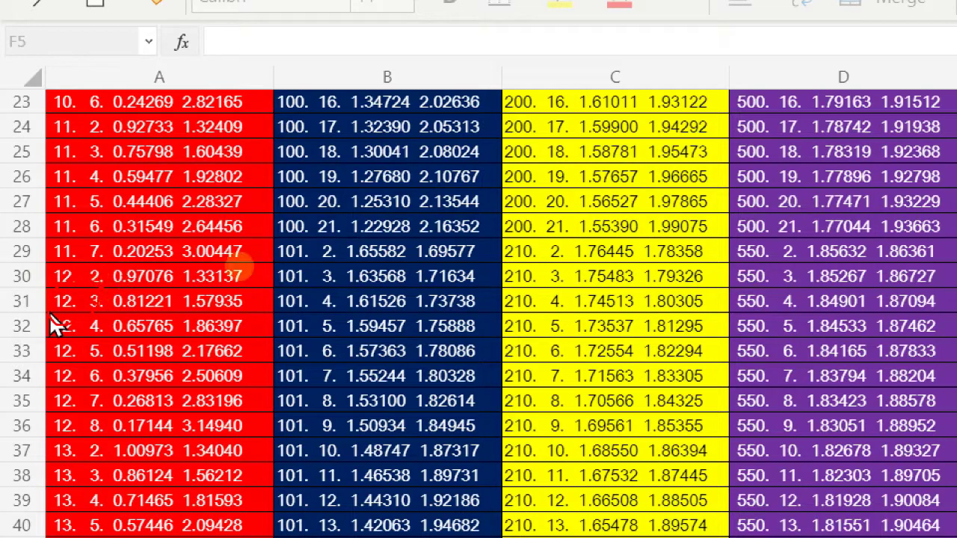
{"action": "scroll", "coordinate": [325, 340], "scroll_direction": "up", "scroll_amount": 1}
{"action": "scroll", "coordinate": [326, 337], "scroll_direction": "up", "scroll_amount": 7}
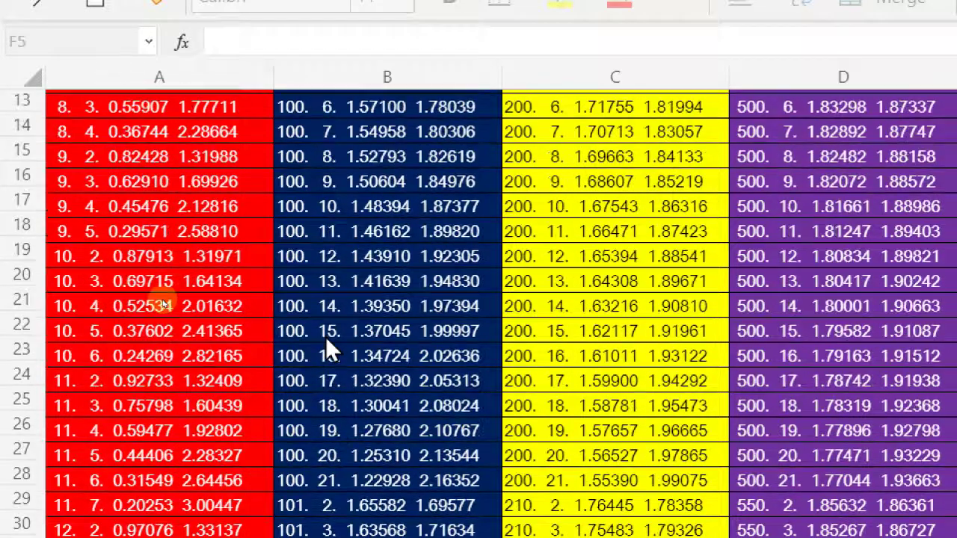
{"action": "scroll", "coordinate": [328, 332], "scroll_direction": "down", "scroll_amount": 2}
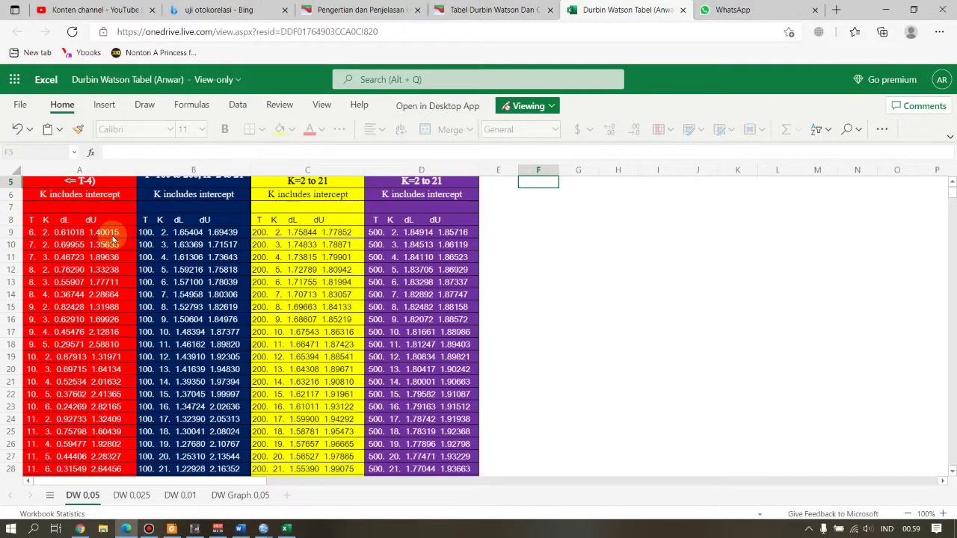
{"action": "left_click", "coordinate": [320, 105]}
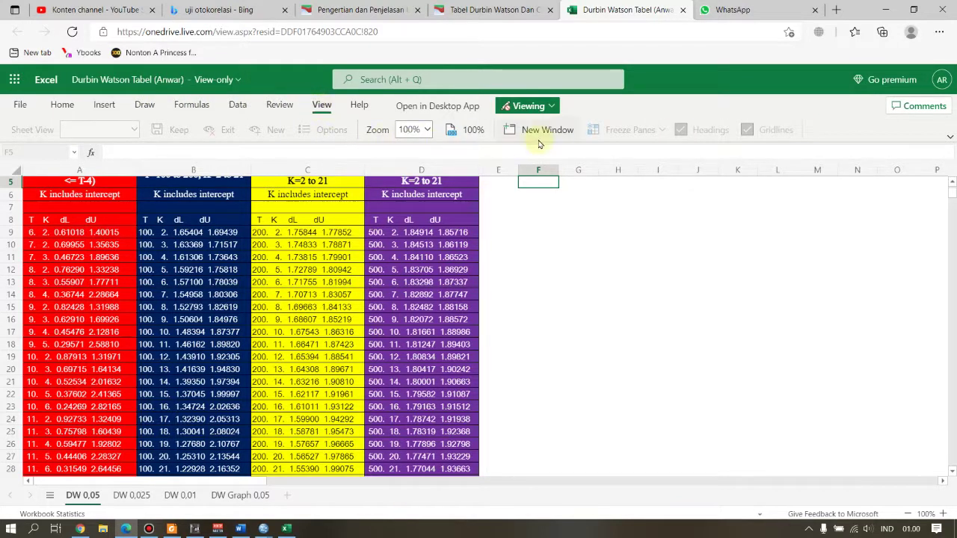
{"action": "left_click", "coordinate": [554, 107]}
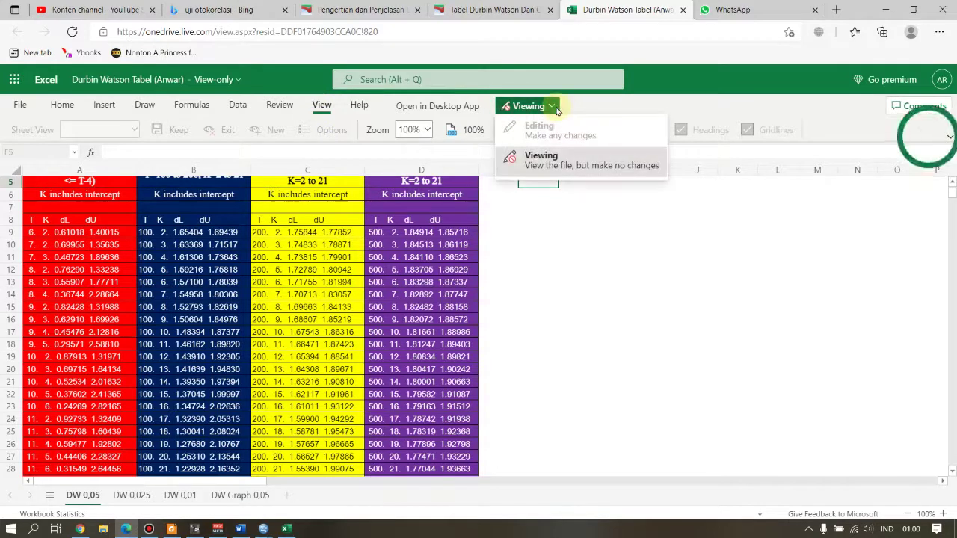
{"action": "left_click", "coordinate": [570, 161]}
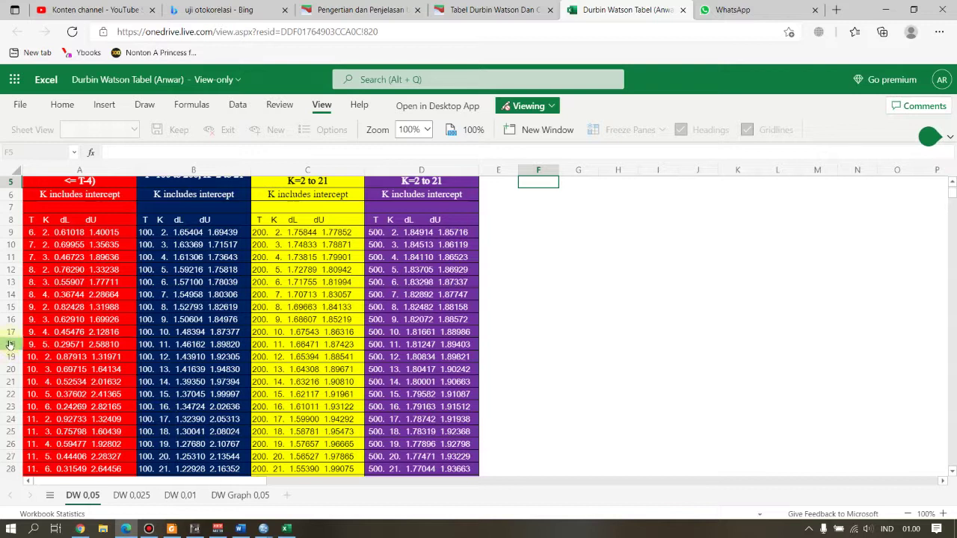
{"action": "left_click", "coordinate": [7, 356]}
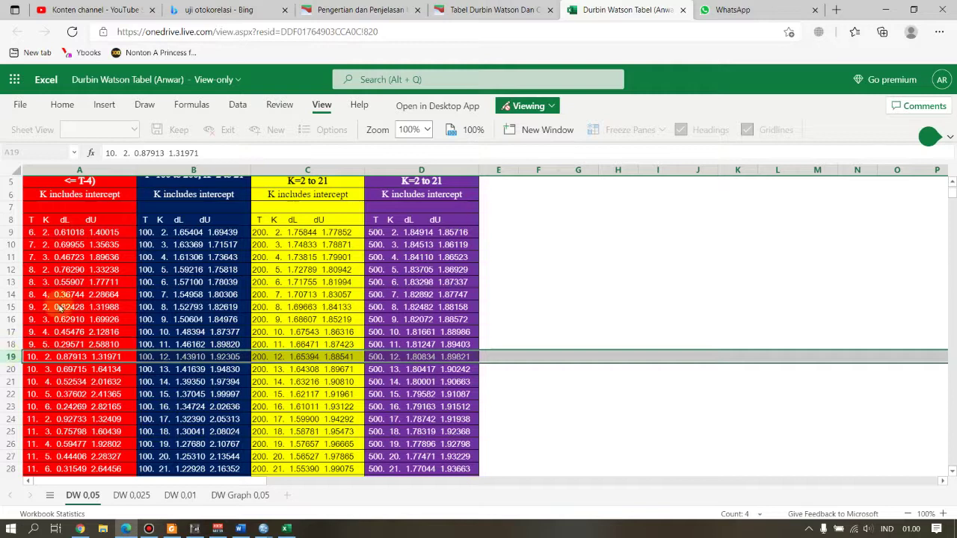
{"action": "left_click", "coordinate": [105, 106]}
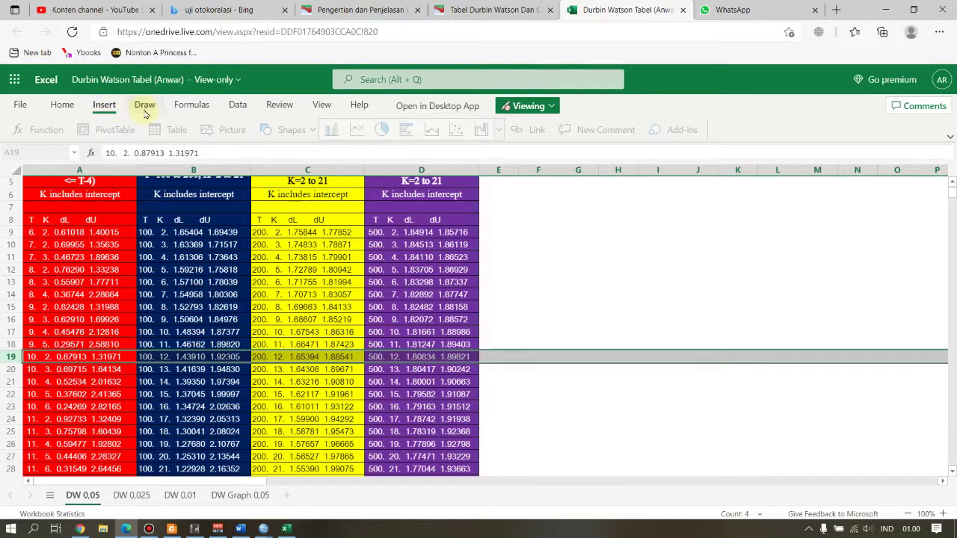
{"action": "left_click", "coordinate": [145, 106]}
{"action": "left_click", "coordinate": [188, 108]}
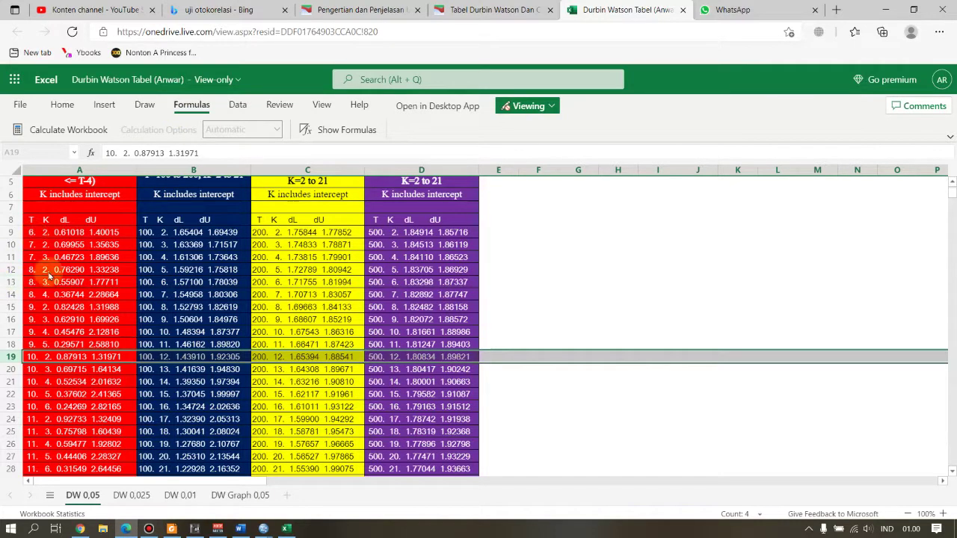
{"action": "scroll", "coordinate": [112, 274], "scroll_direction": "up", "scroll_amount": 1}
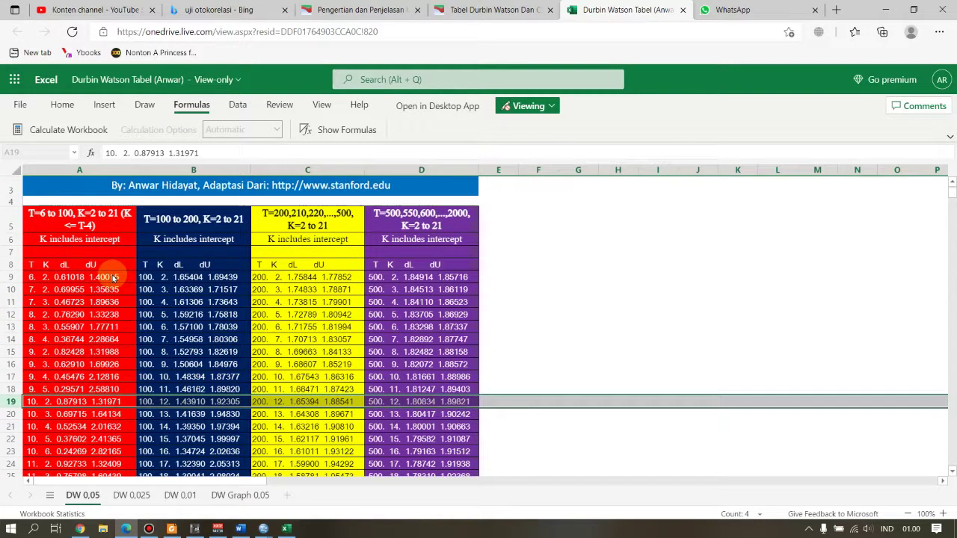
{"action": "scroll", "coordinate": [117, 277], "scroll_direction": "down", "scroll_amount": 1}
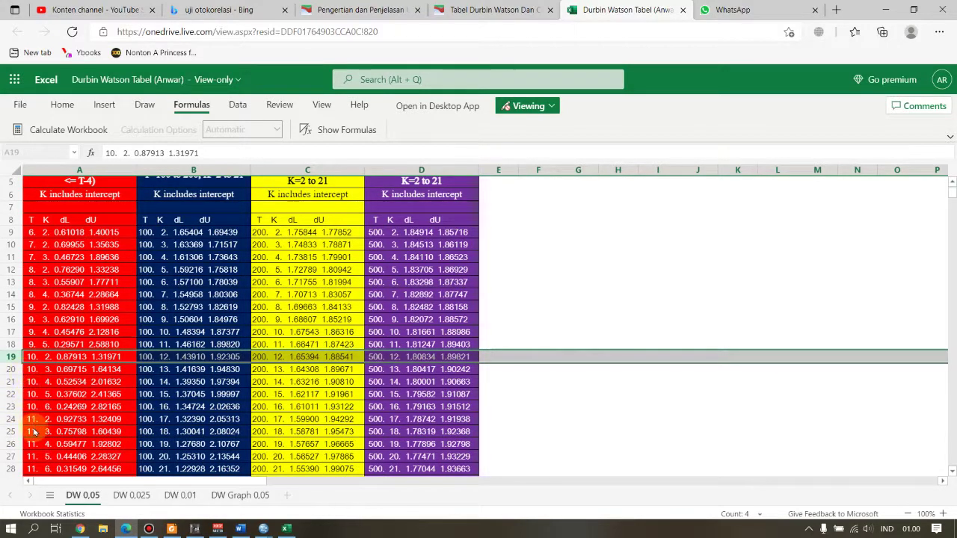
{"action": "scroll", "coordinate": [46, 423], "scroll_direction": "down", "scroll_amount": 1}
{"action": "scroll", "coordinate": [52, 396], "scroll_direction": "up", "scroll_amount": 2}
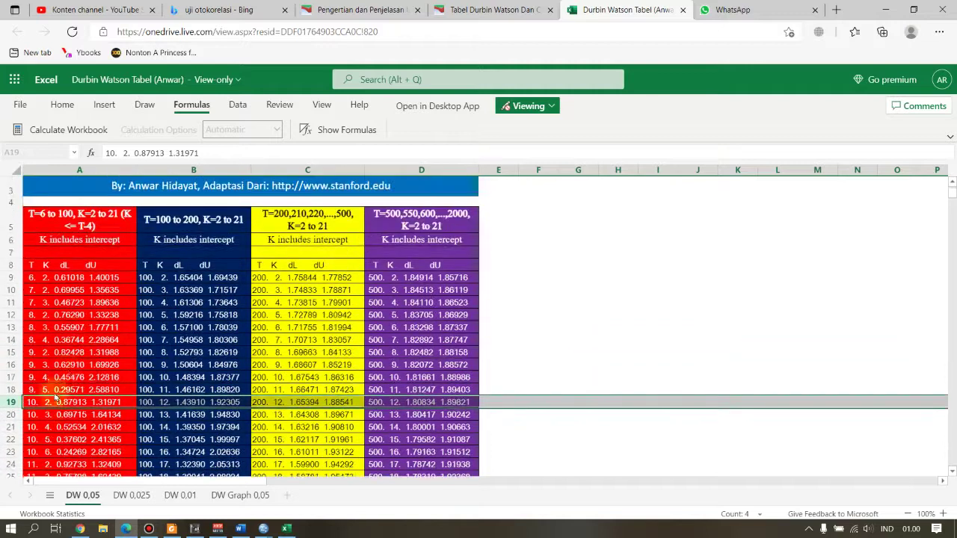
{"action": "left_click", "coordinate": [10, 226]}
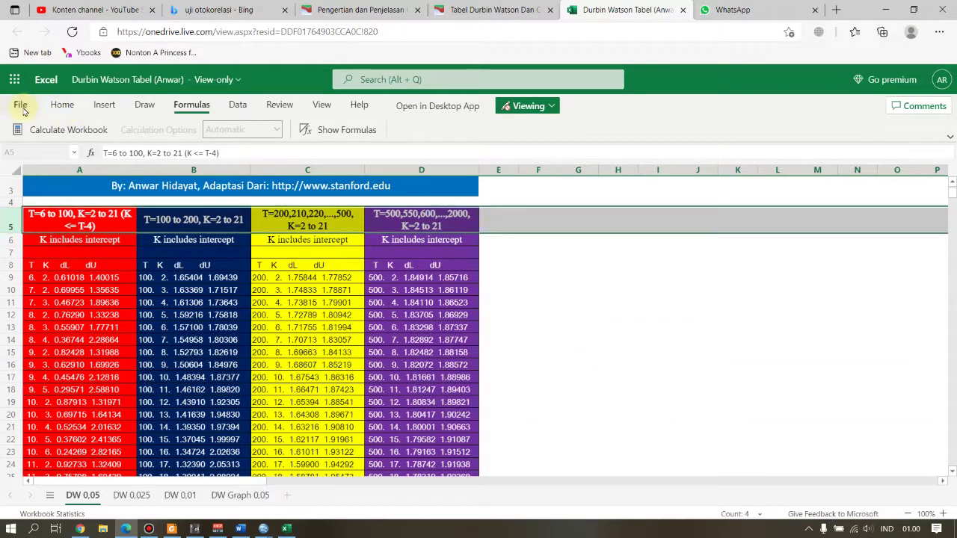
{"action": "left_click", "coordinate": [321, 105]}
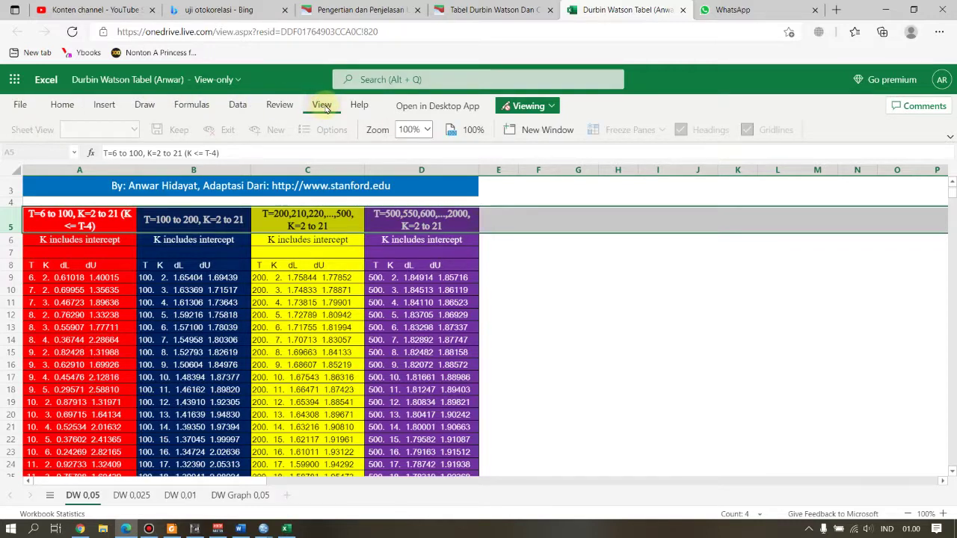
{"action": "left_click", "coordinate": [234, 80]}
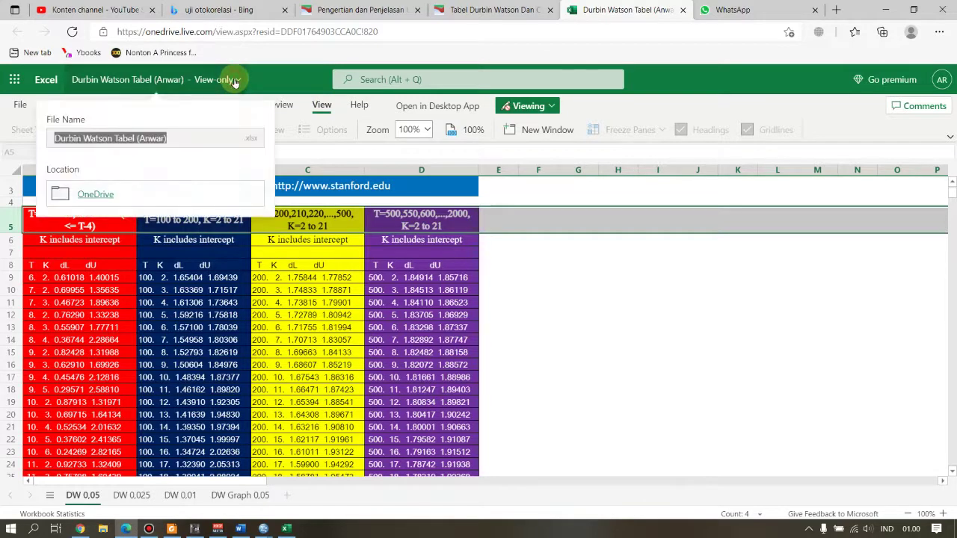
{"action": "left_click", "coordinate": [556, 162]}
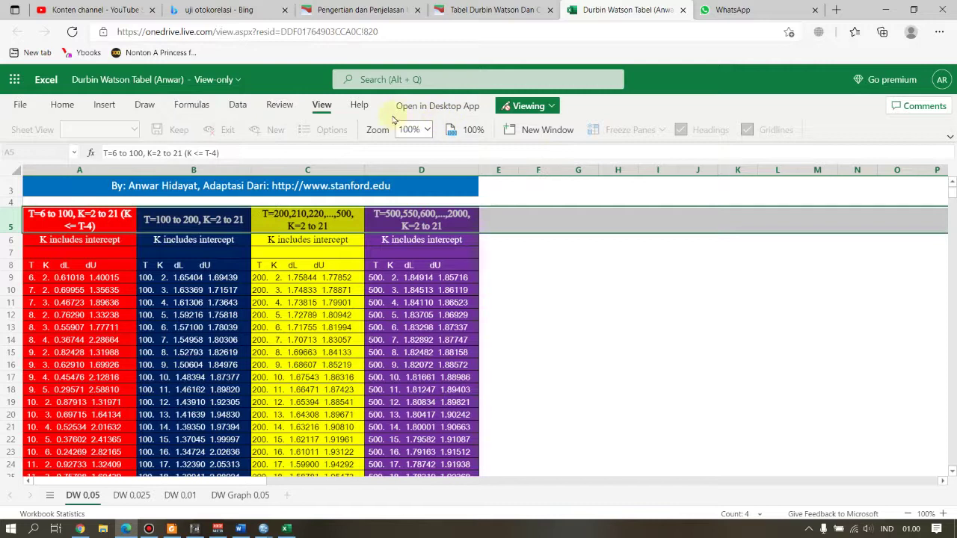
{"action": "left_click", "coordinate": [281, 107]}
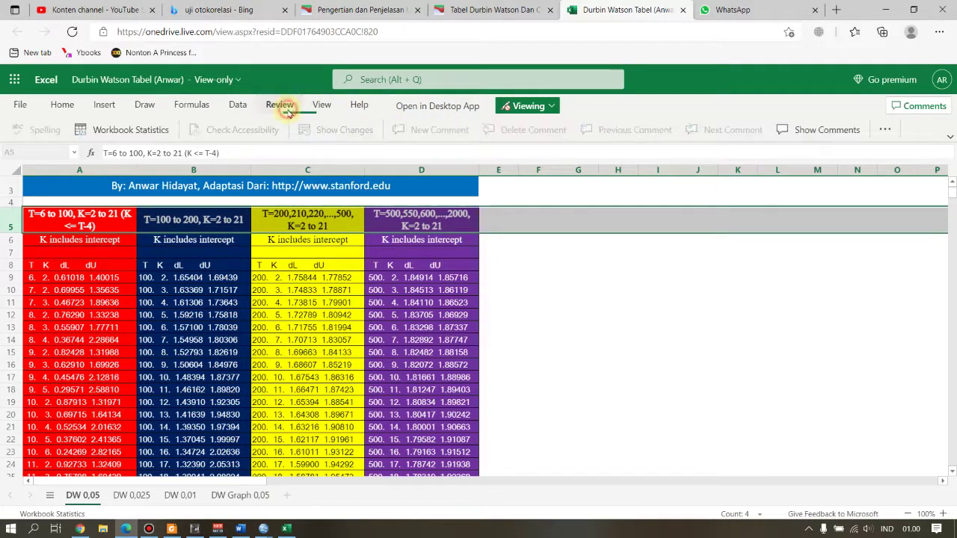
{"action": "left_click", "coordinate": [240, 106]}
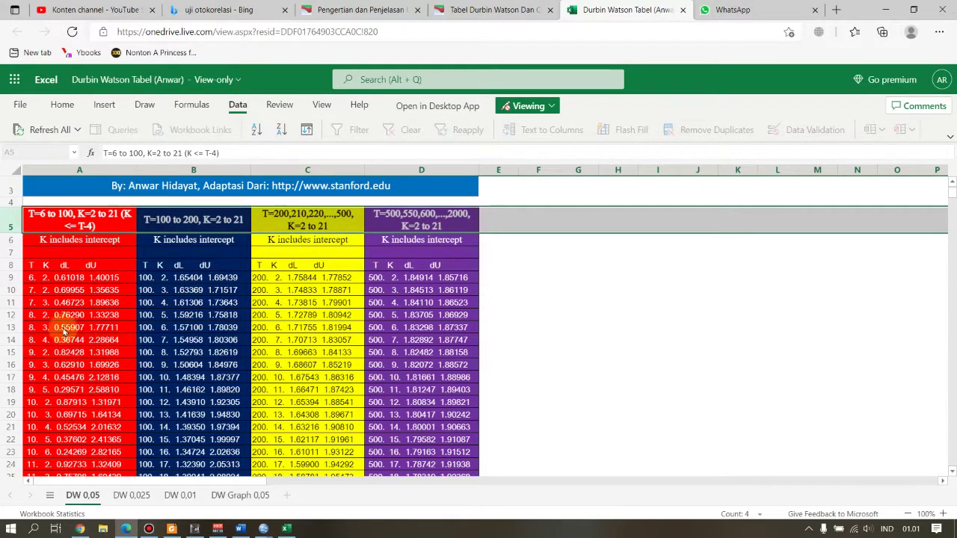
{"action": "right_click", "coordinate": [9, 222]}
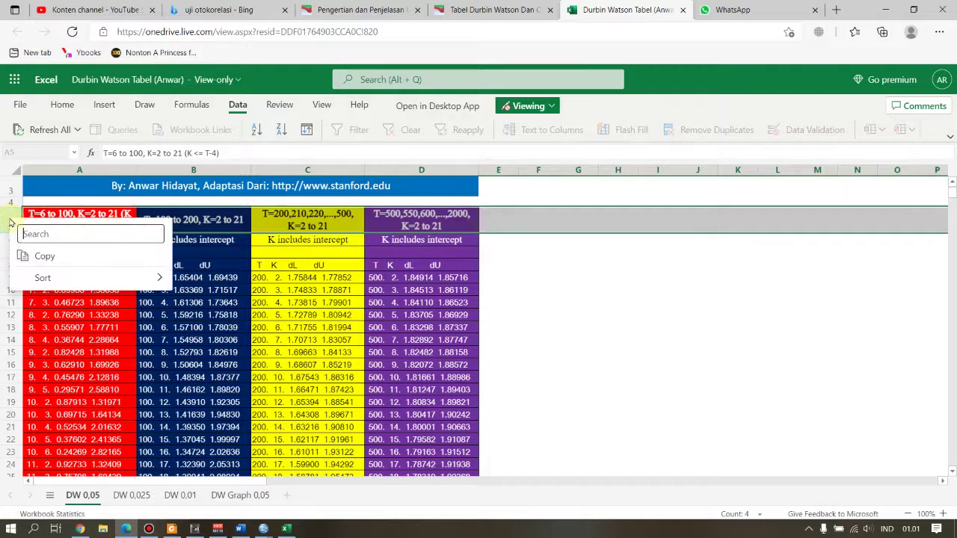
{"action": "key", "text": "Escape"}
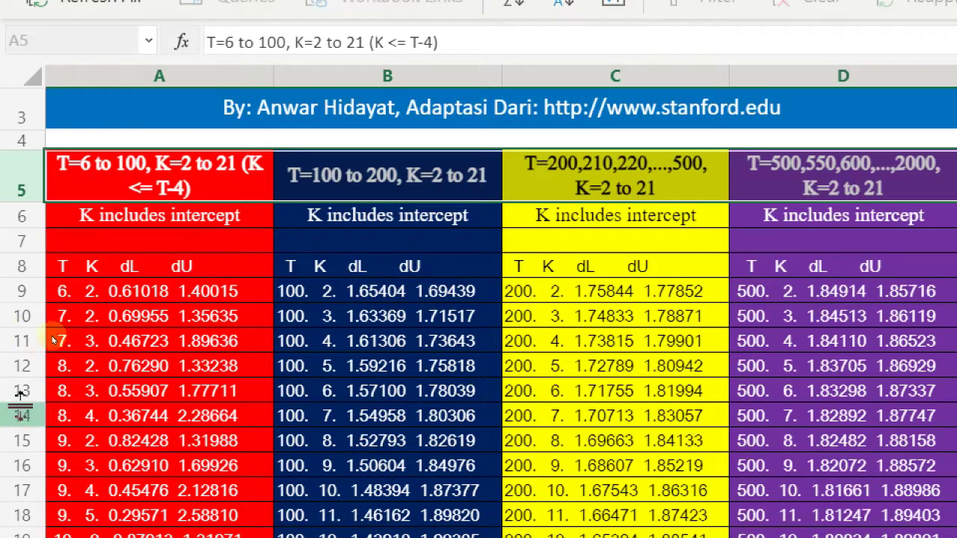
Step: Look up dU for T=12 and K=3 in the table, and enter 1,57935 in cell K19 of desktop Excel's blank Book1
{"action": "scroll", "coordinate": [188, 415], "scroll_direction": "down", "scroll_amount": 3}
{"action": "scroll", "coordinate": [188, 415], "scroll_direction": "down", "scroll_amount": 6}
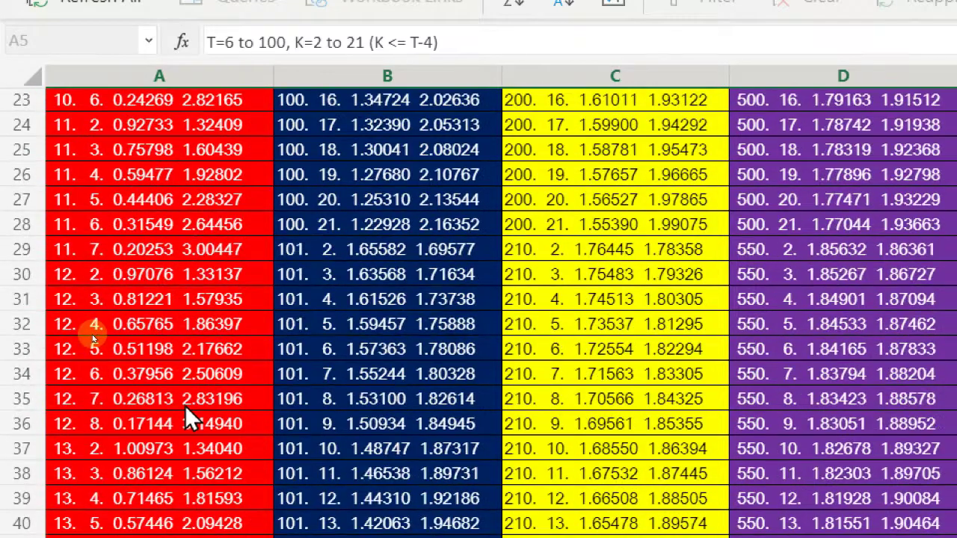
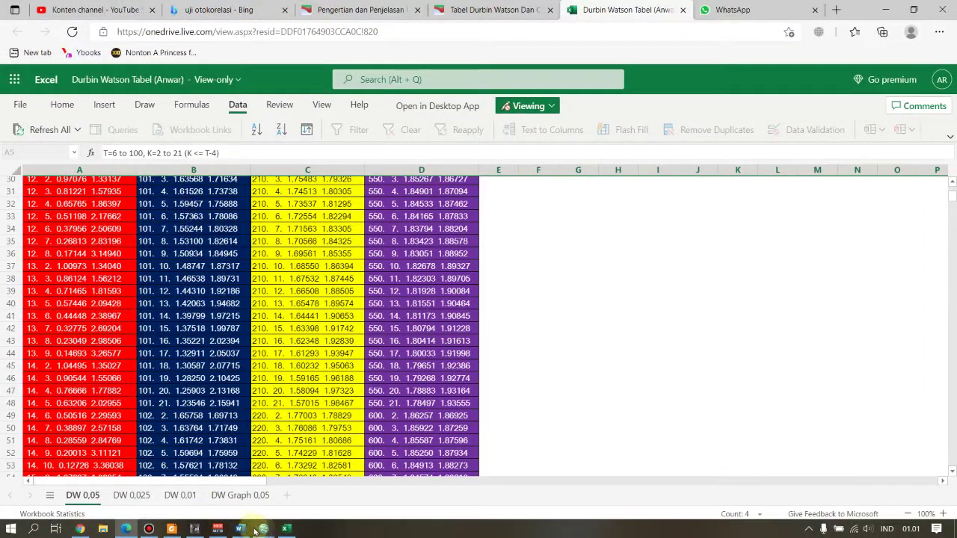
{"action": "mouse_move", "coordinate": [263, 530]}
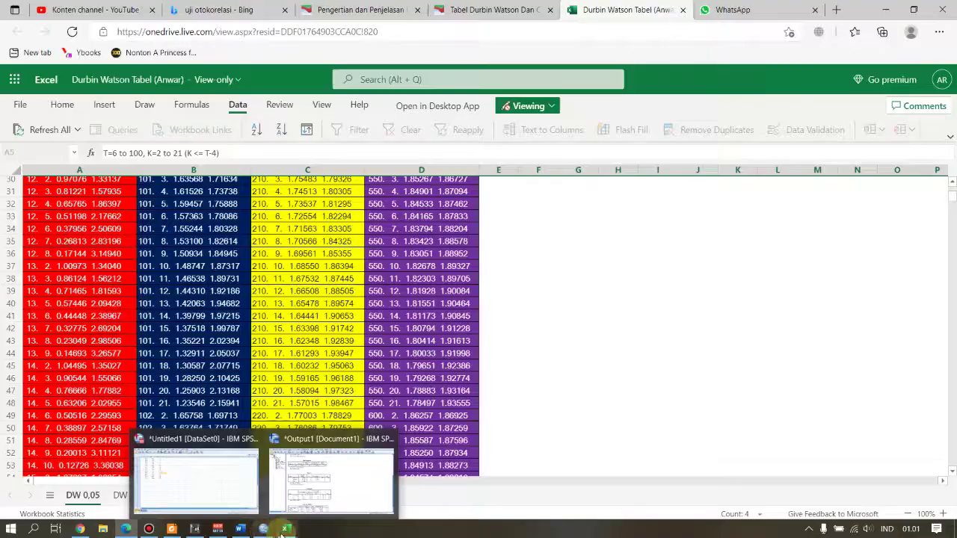
{"action": "left_click", "coordinate": [285, 529]}
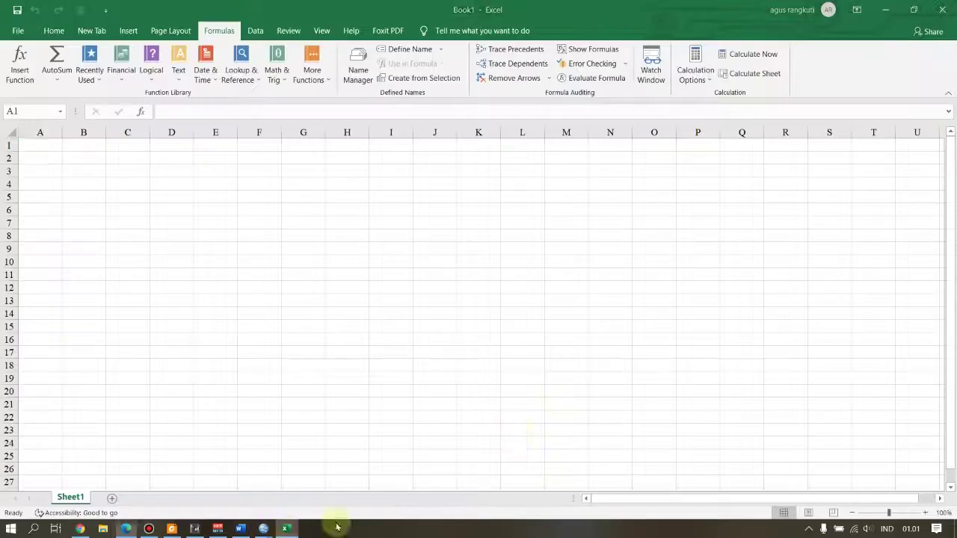
{"action": "left_click", "coordinate": [474, 375]}
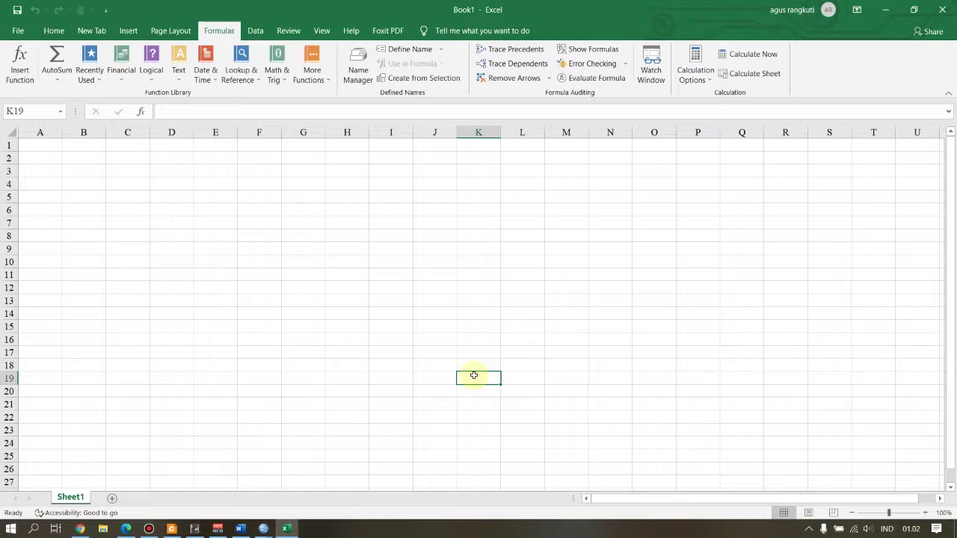
{"action": "type", "text": "1"}
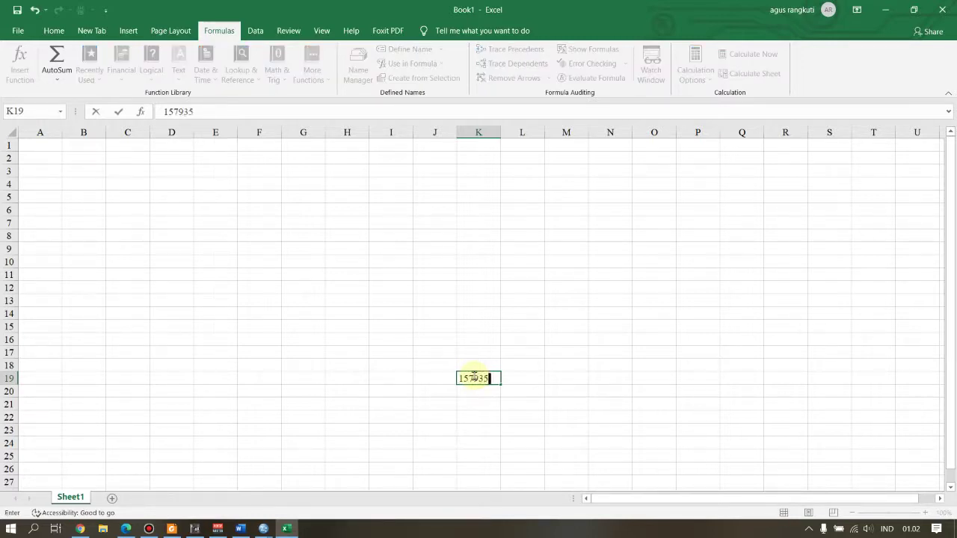
{"action": "type", "text": "57935"}
{"action": "key", "text": "Return"}
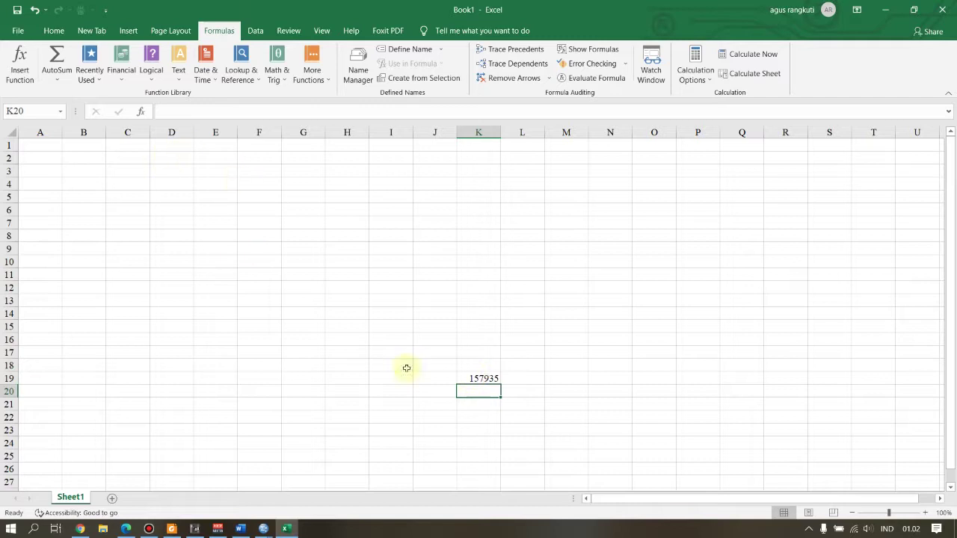
{"action": "left_click", "coordinate": [489, 379]}
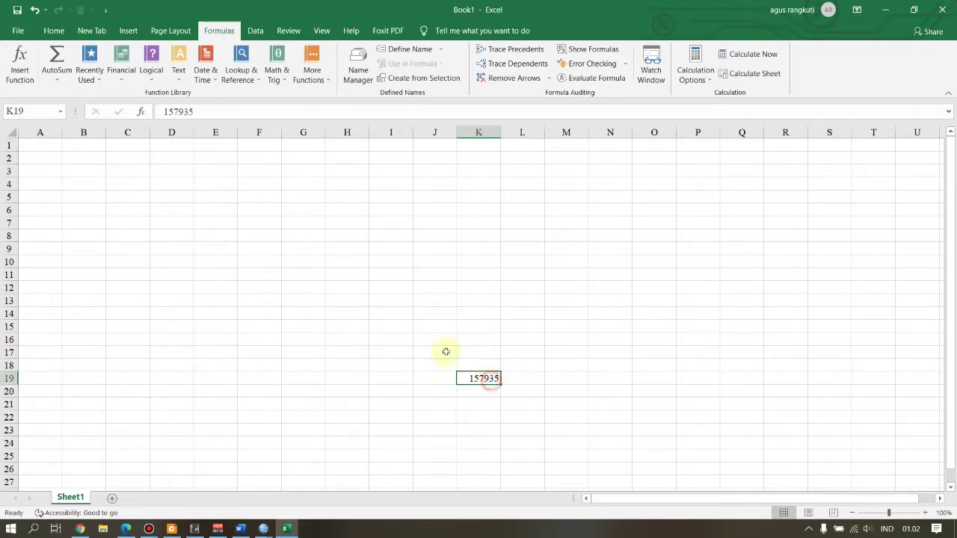
{"action": "left_click", "coordinate": [170, 112]}
{"action": "type", "text": ","}
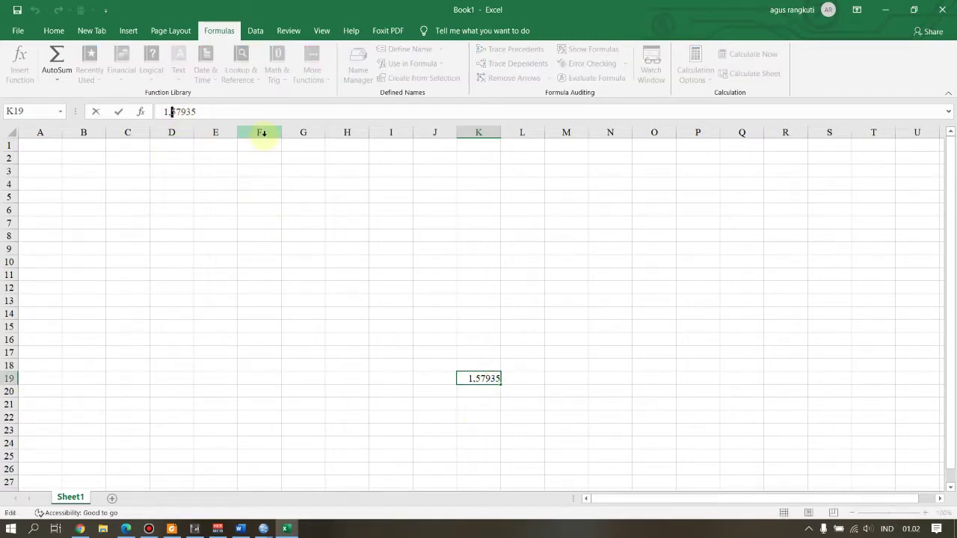
{"action": "key", "text": "Return"}
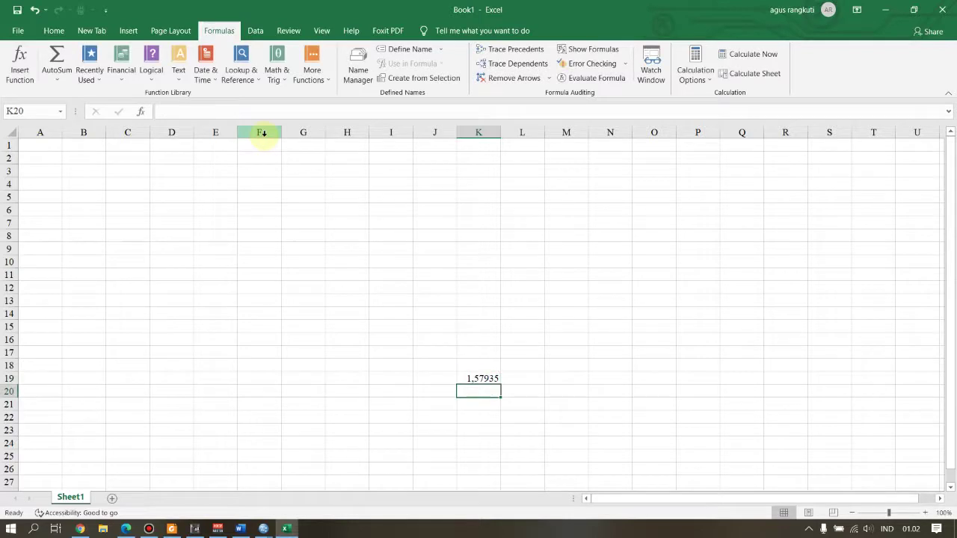
Step: Label the critical value by entering "DU" in cell J19
{"action": "left_click", "coordinate": [439, 379]}
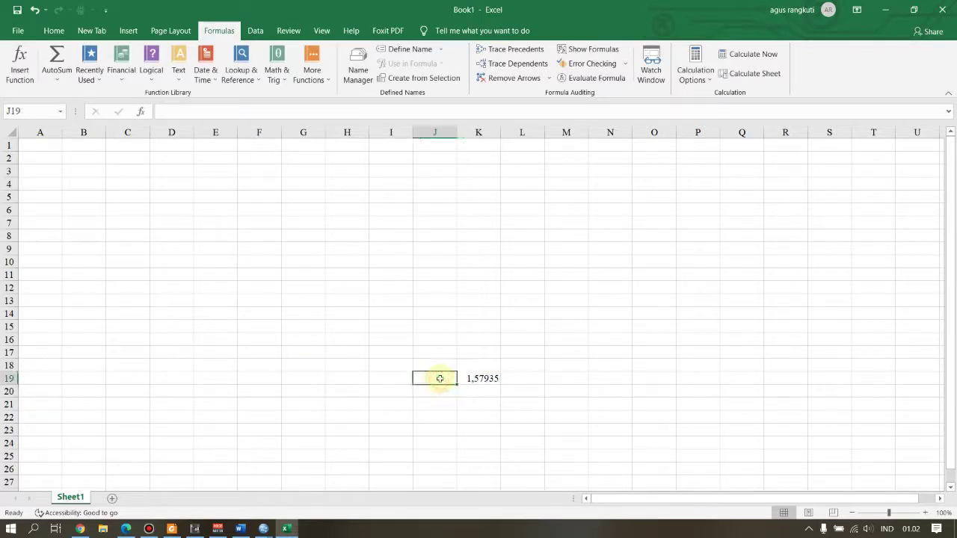
{"action": "type", "text": "du"}
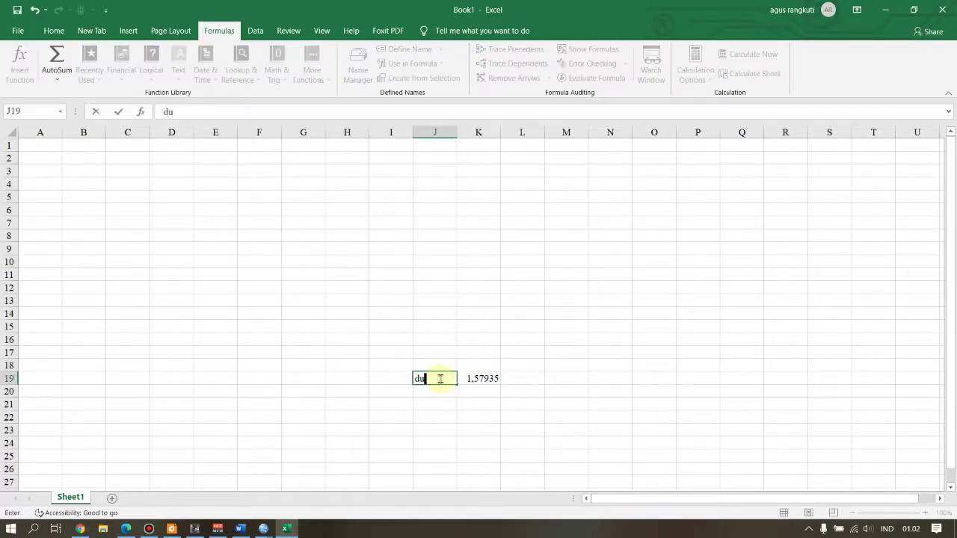
{"action": "type", "text": "DU"}
{"action": "key", "text": "Return"}
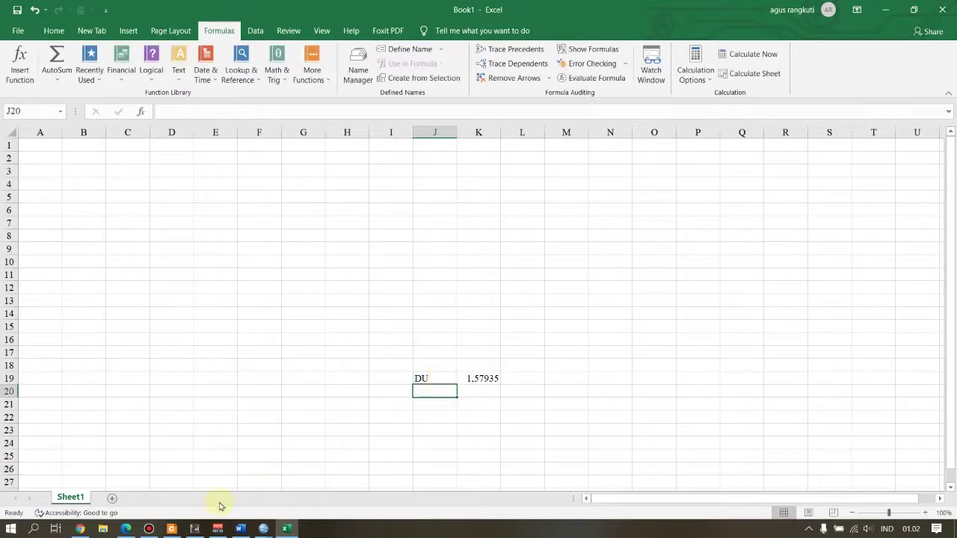
Step: Look up the Durbin-Watson statistic in the SPSS output, then record it in Excel with "DW" in J18 and 1,747 in K18
{"action": "left_click", "coordinate": [258, 531]}
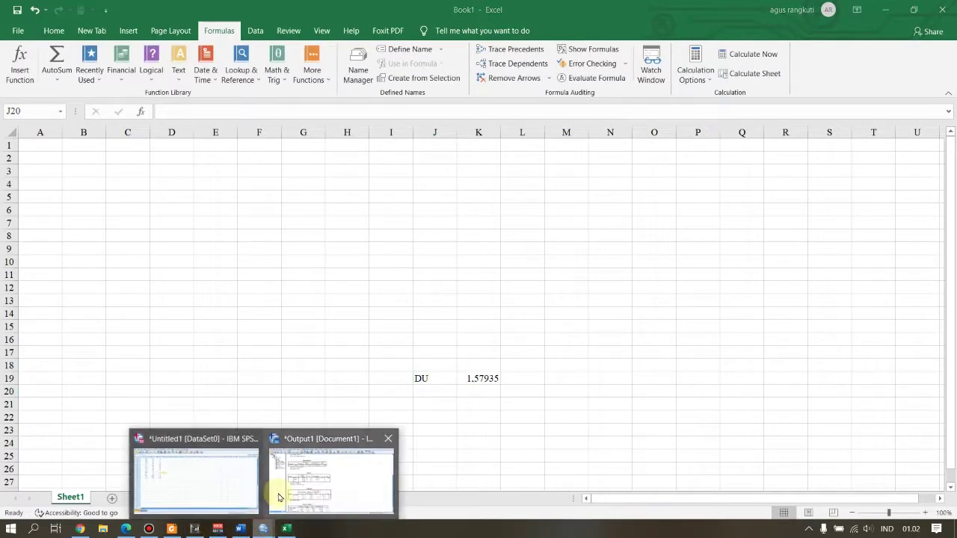
{"action": "left_click", "coordinate": [329, 467]}
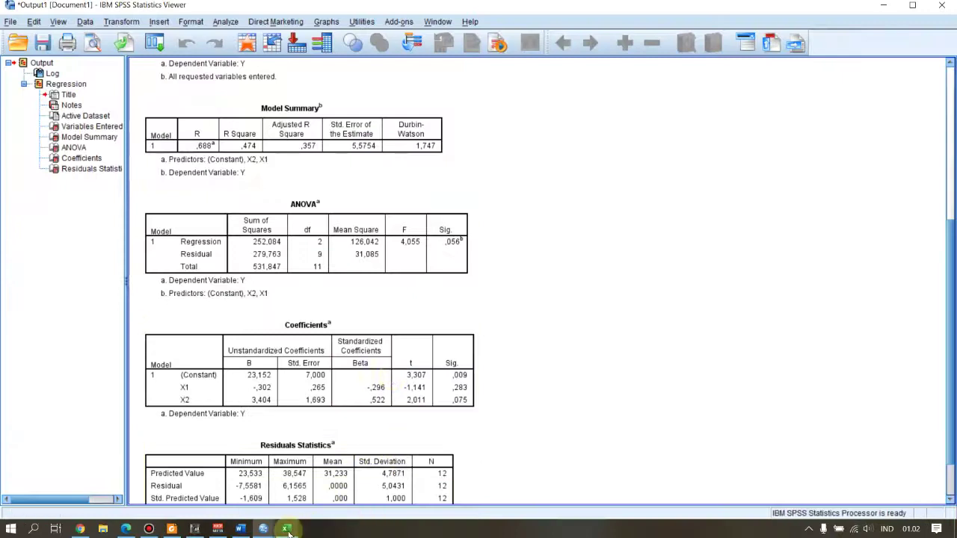
{"action": "left_click", "coordinate": [286, 529]}
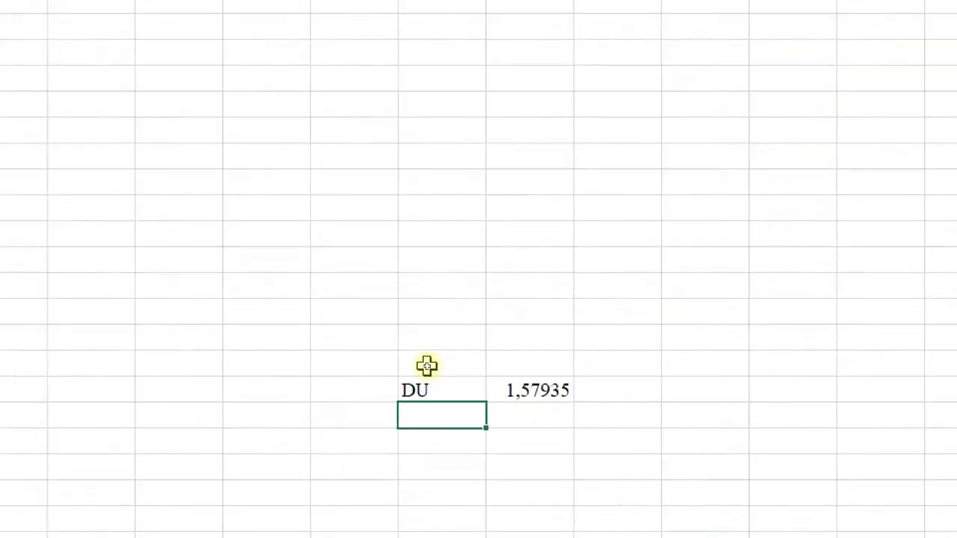
{"action": "left_click", "coordinate": [427, 367]}
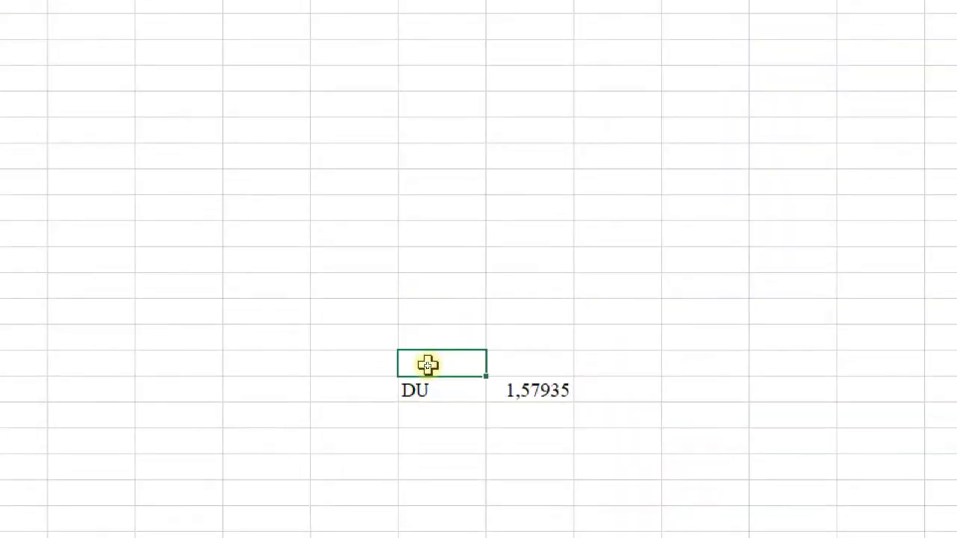
{"action": "type", "text": "DW"}
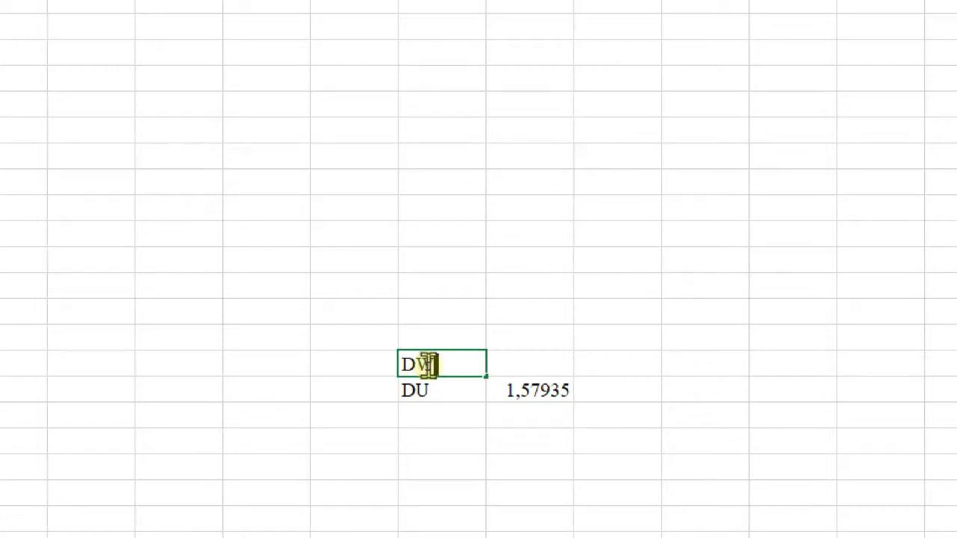
{"action": "key", "text": "Tab"}
{"action": "type", "text": "1,747"}
{"action": "key", "text": "Return"}
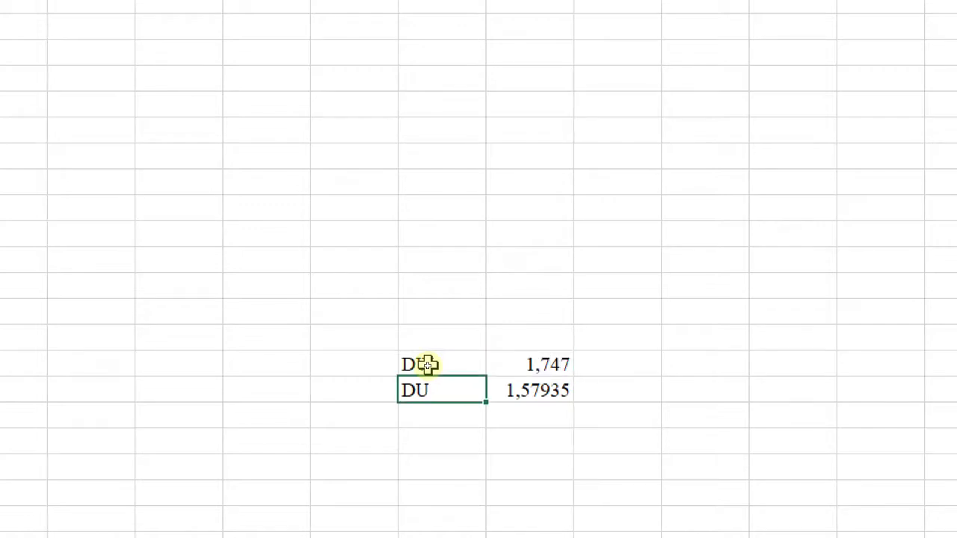
Step: Enter the first decision rule "DW > DU" in cell J21, below the DW and DU values
{"action": "scroll", "coordinate": [461, 449], "scroll_direction": "down", "scroll_amount": 1}
{"action": "left_click", "coordinate": [460, 362]}
{"action": "left_click", "coordinate": [437, 377]}
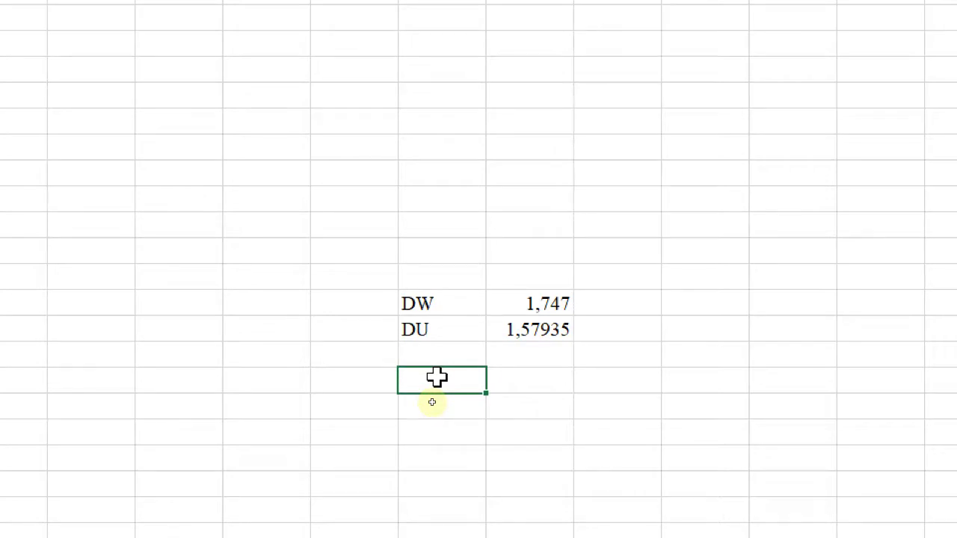
{"action": "type", "text": "DW > DU"}
{"action": "key", "text": "Tab"}
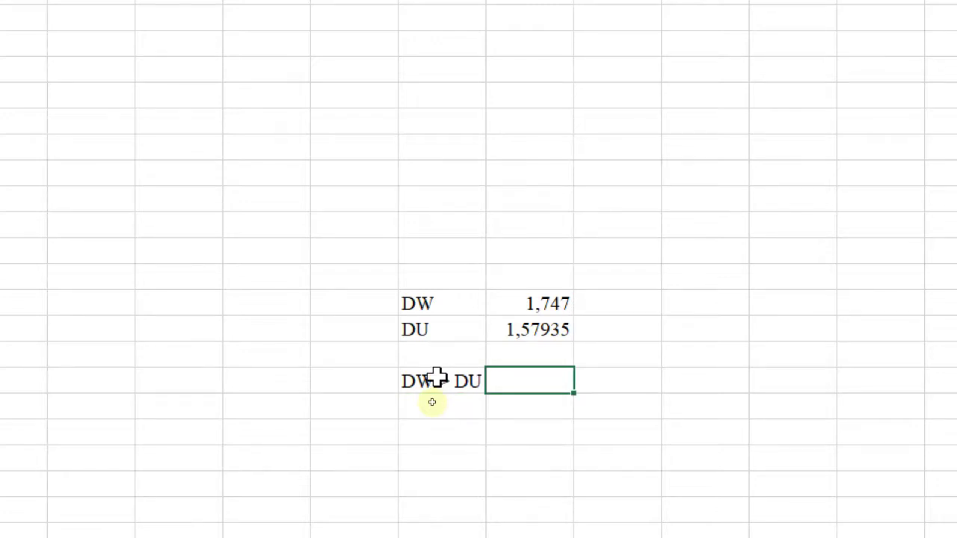
Step: Enter the comparison "1,747 > 1,57935" in cell K21 and widen column K to fit its contents
{"action": "type", "text": "1"}
{"action": "type", "text": ",747 "}
{"action": "type", "text": "."}
{"action": "type", "text": "> "}
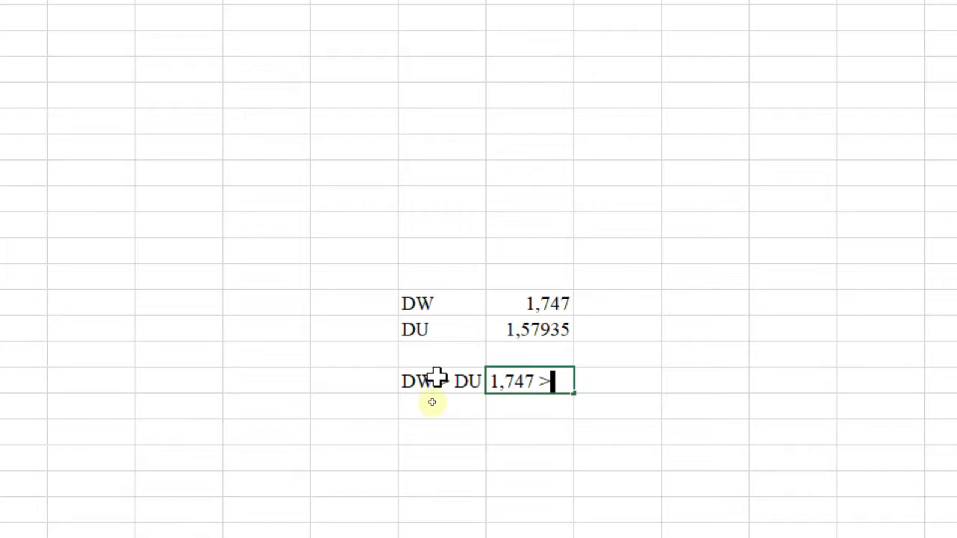
{"action": "type", "text": "1,57"}
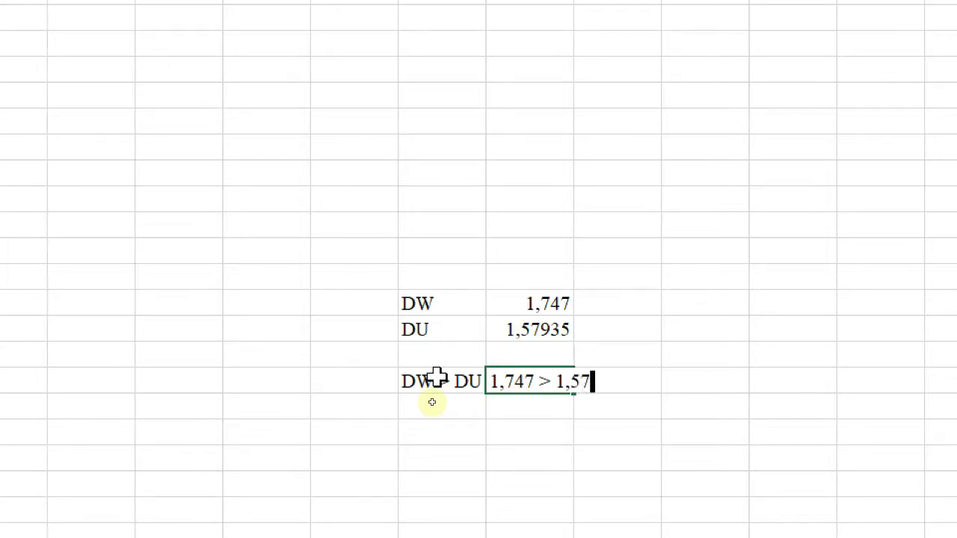
{"action": "type", "text": "935"}
{"action": "left_click", "coordinate": [432, 404]}
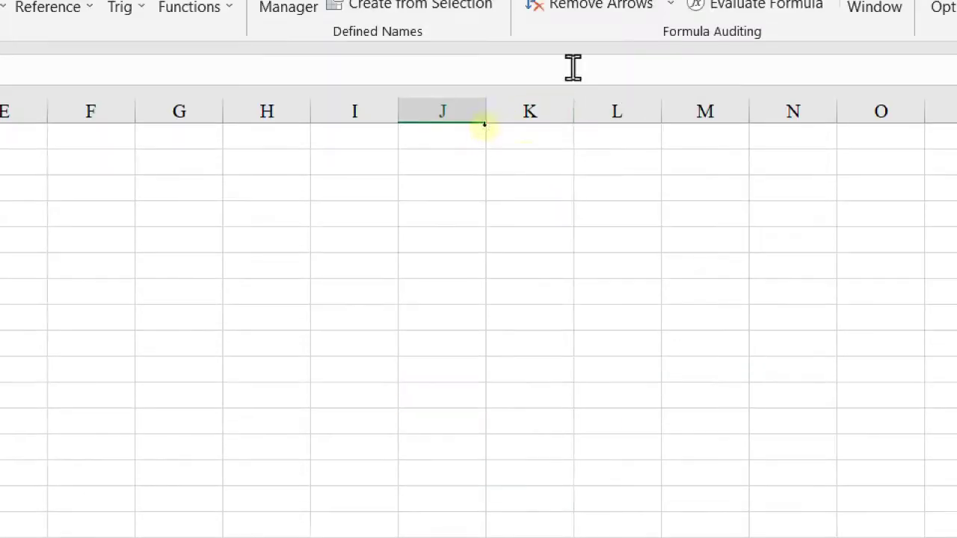
{"action": "double_click", "coordinate": [573, 114]}
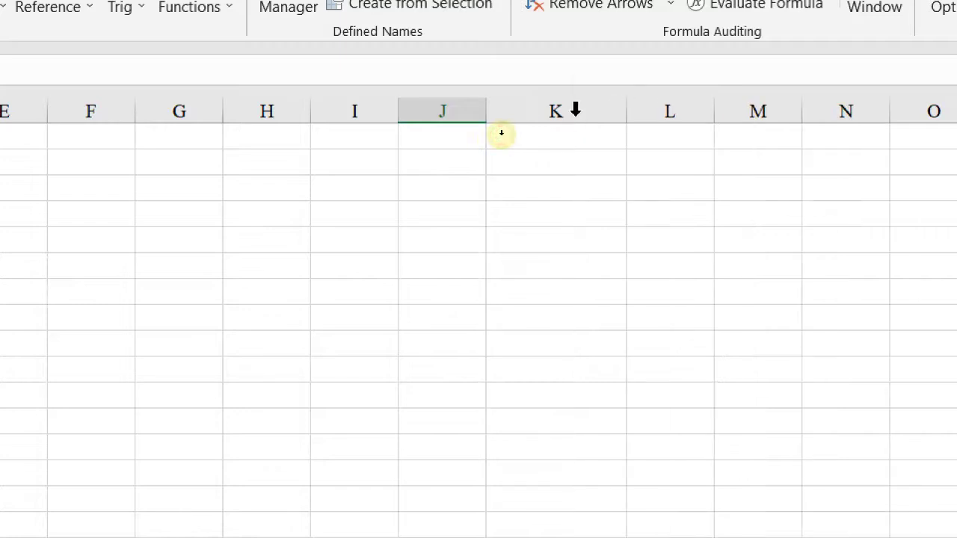
{"action": "scroll", "coordinate": [537, 440], "scroll_direction": "down", "scroll_amount": 4}
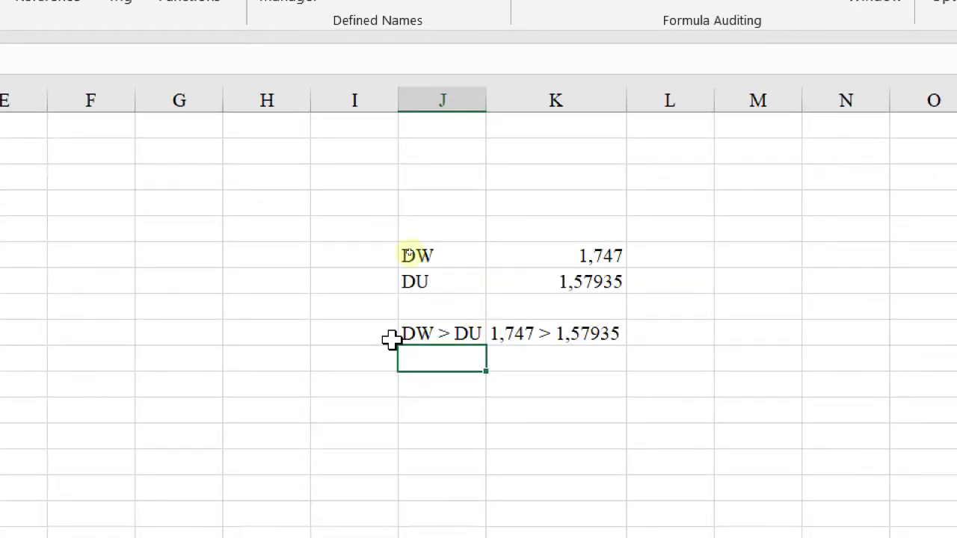
Step: Enter the second decision rule "(4-DW)>DU" in cell J22 and widen column J to fit it
{"action": "type", "text": "(4-DW"}
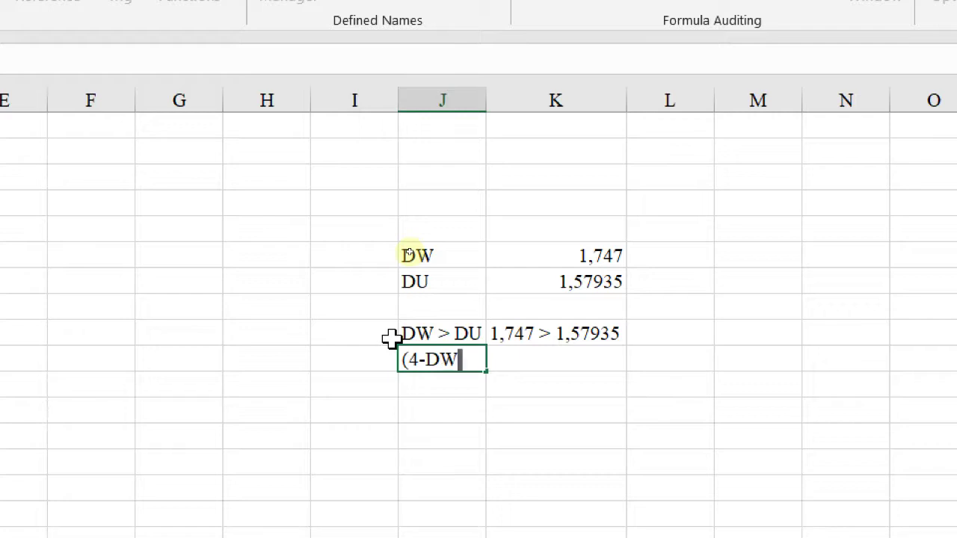
{"action": "type", "text": ")>DU"}
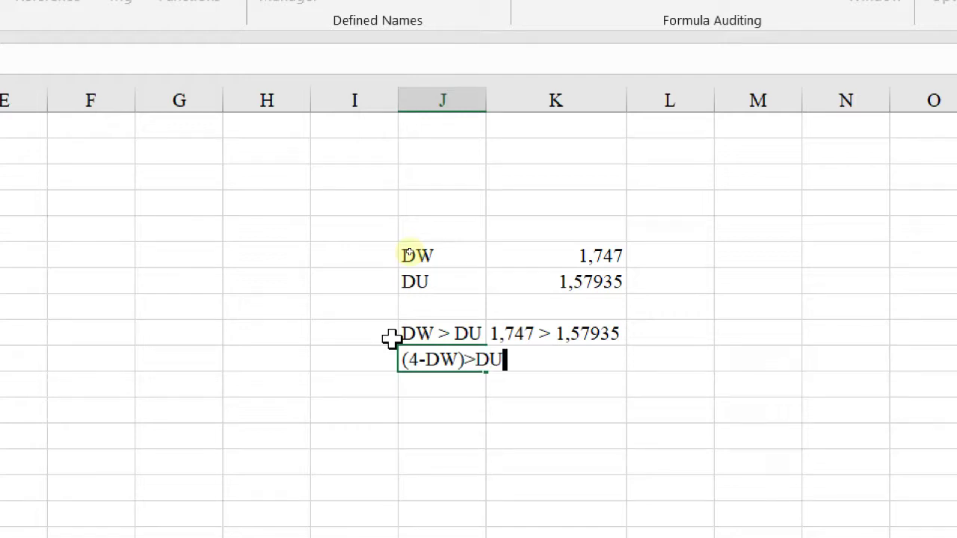
{"action": "key", "text": "Tab"}
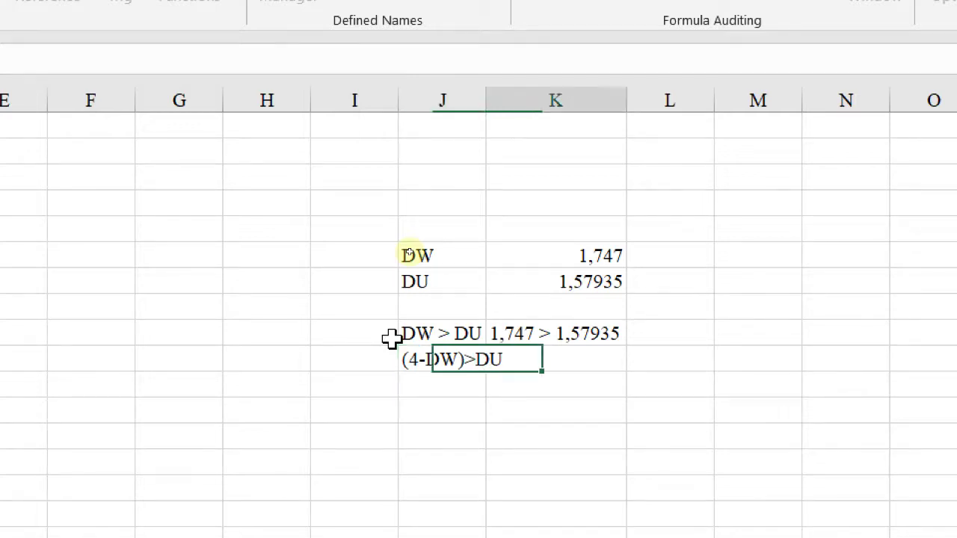
{"action": "double_click", "coordinate": [487, 195]}
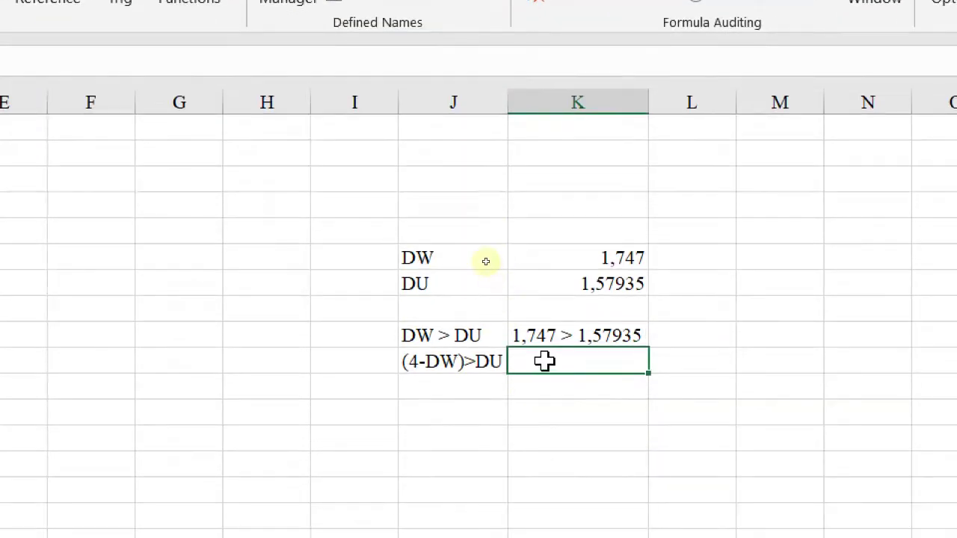
Step: Calculate 4 minus the DW value in cell J23 with the formula =4-K18
{"action": "left_click", "coordinate": [432, 385]}
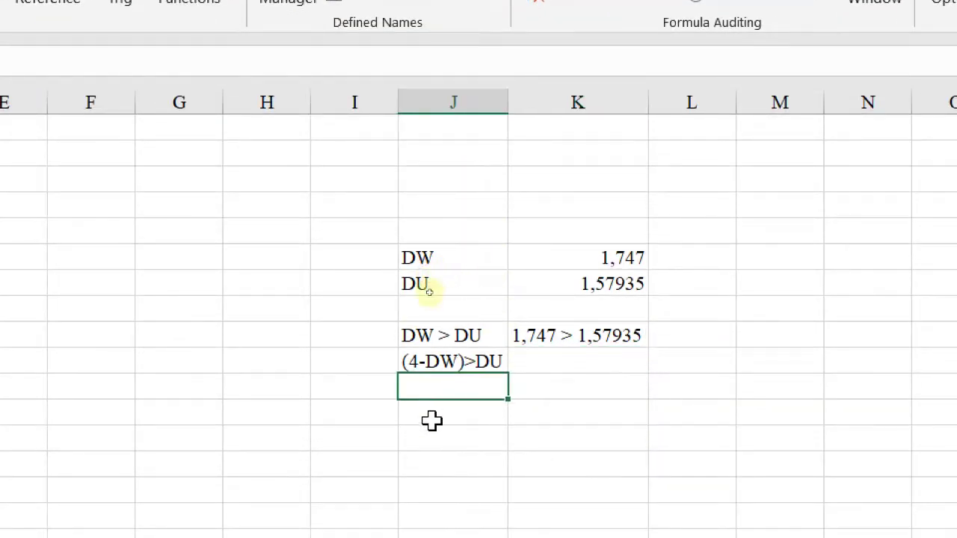
{"action": "type", "text": "=4"}
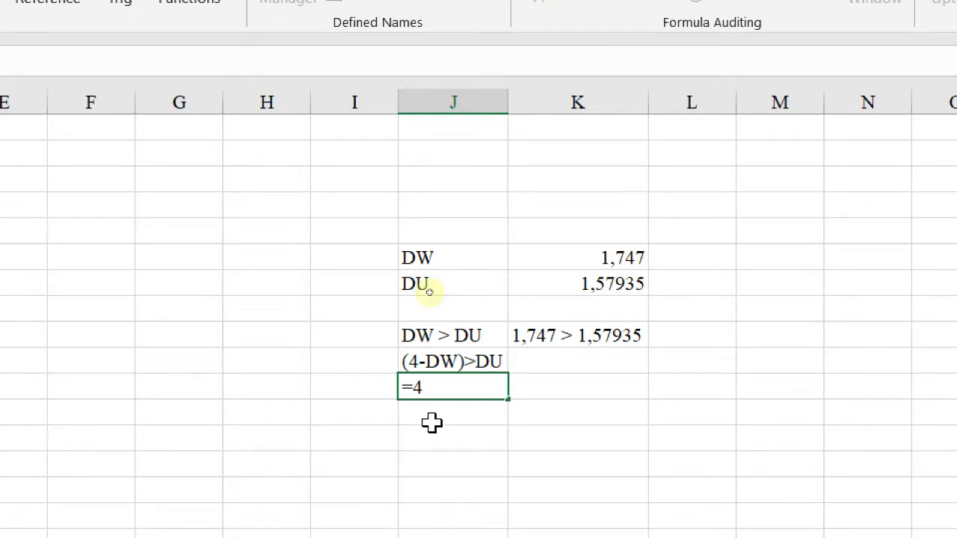
{"action": "type", "text": "-"}
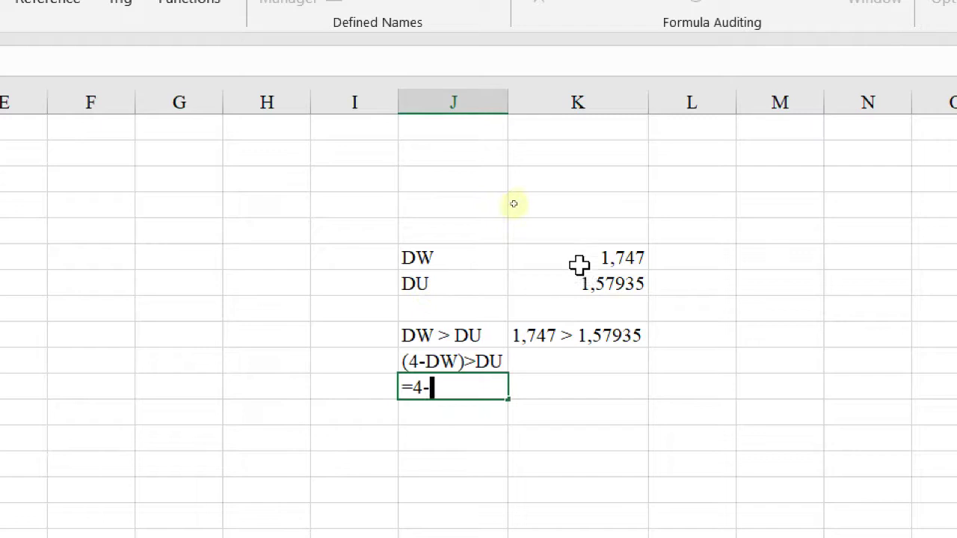
{"action": "left_click", "coordinate": [611, 257]}
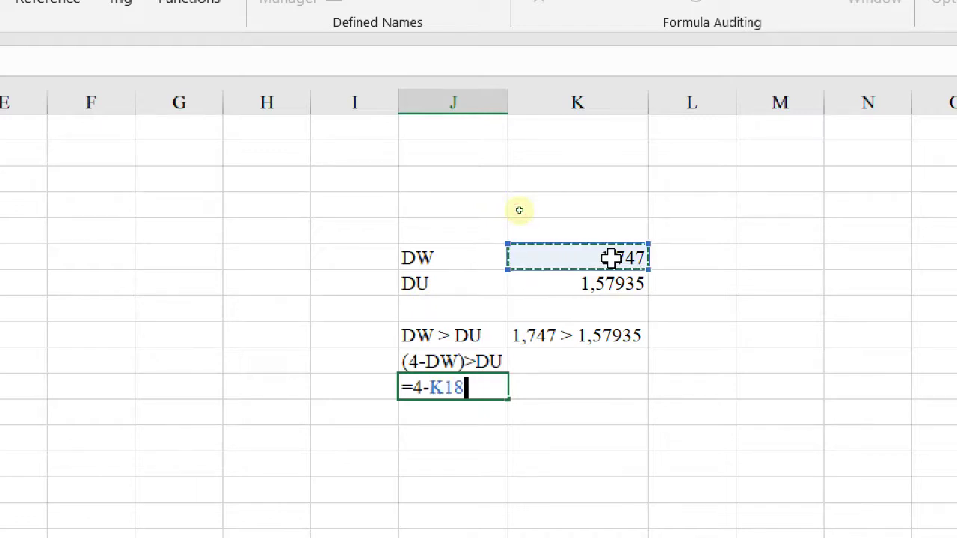
{"action": "key", "text": "Return"}
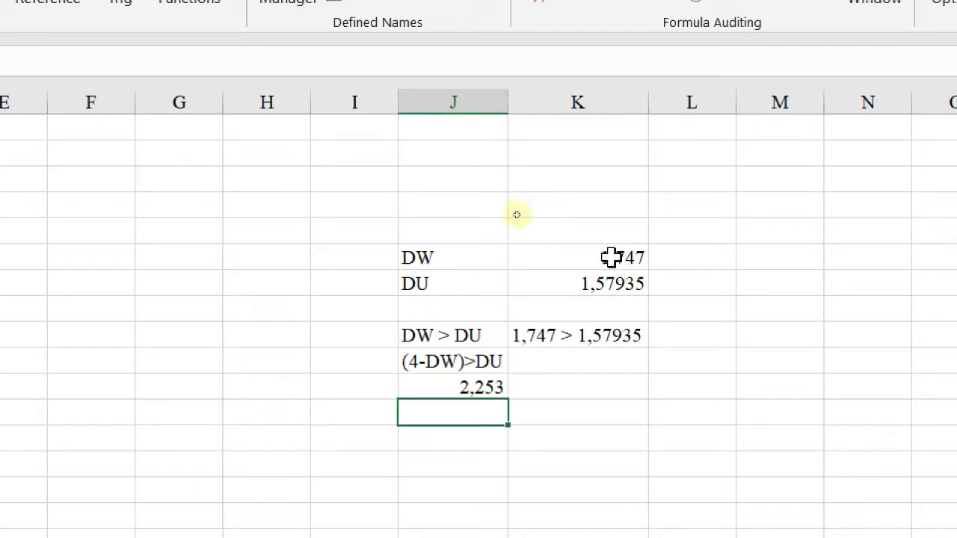
{"action": "left_click", "coordinate": [477, 387]}
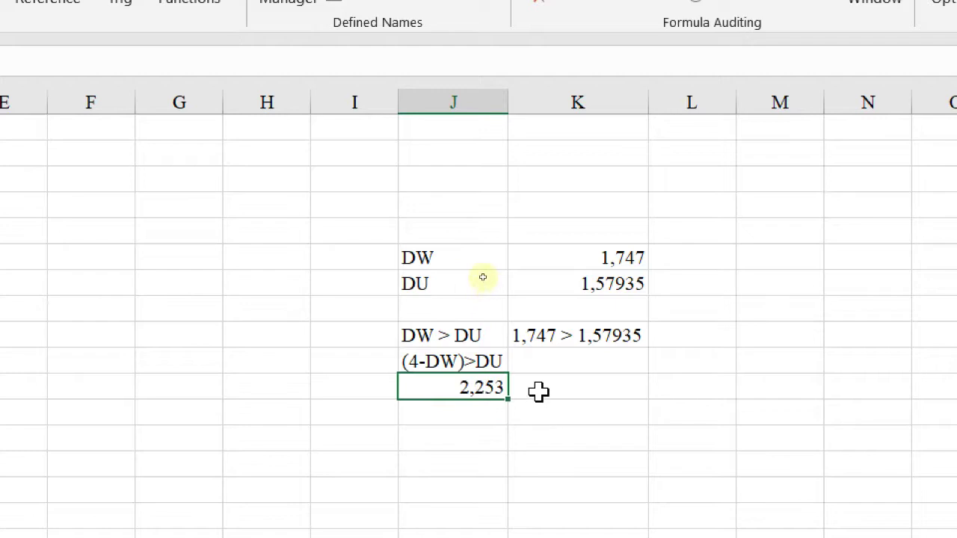
{"action": "left_click", "coordinate": [538, 390]}
{"action": "left_click", "coordinate": [531, 361]}
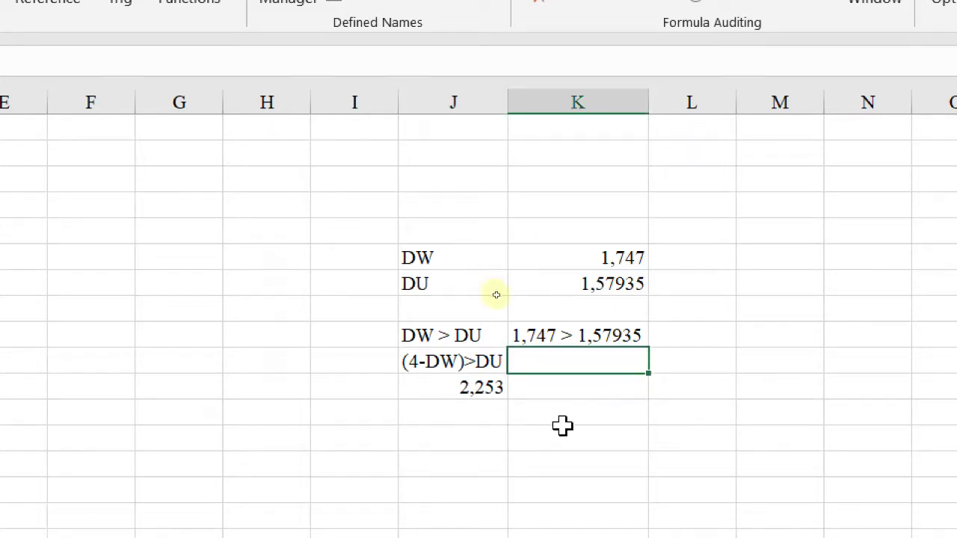
{"action": "key", "text": "Down"}
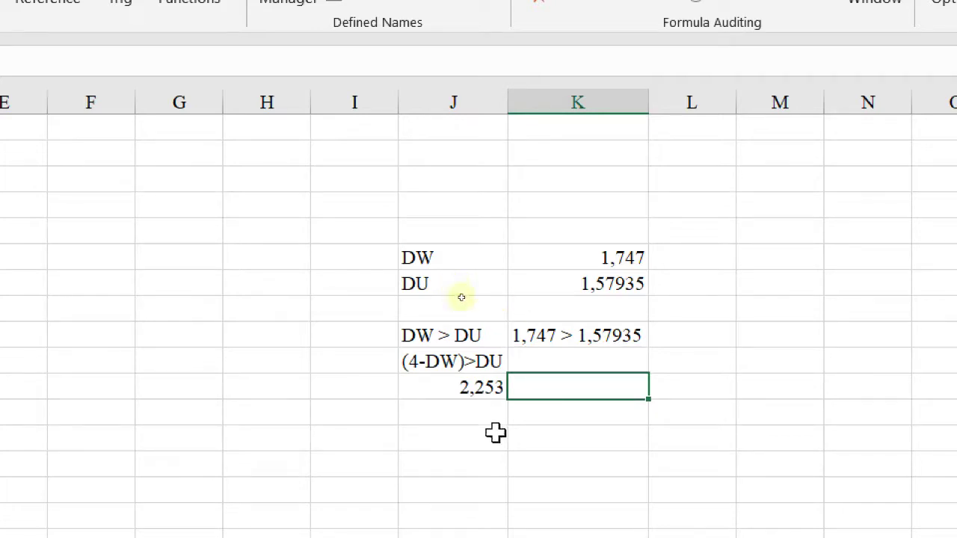
{"action": "type", "text": "2,253"}
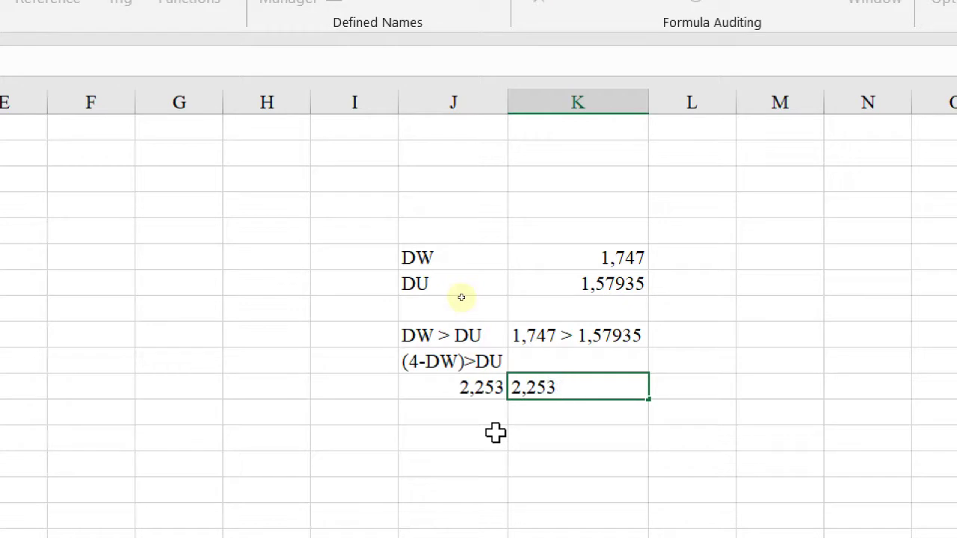
{"action": "type", "text": "  > 1,747"}
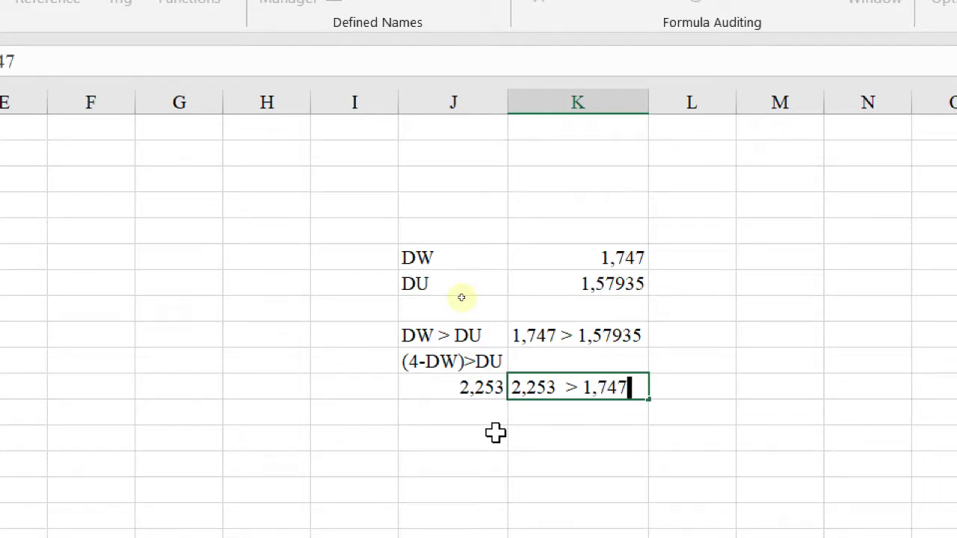
{"action": "key", "text": "Escape"}
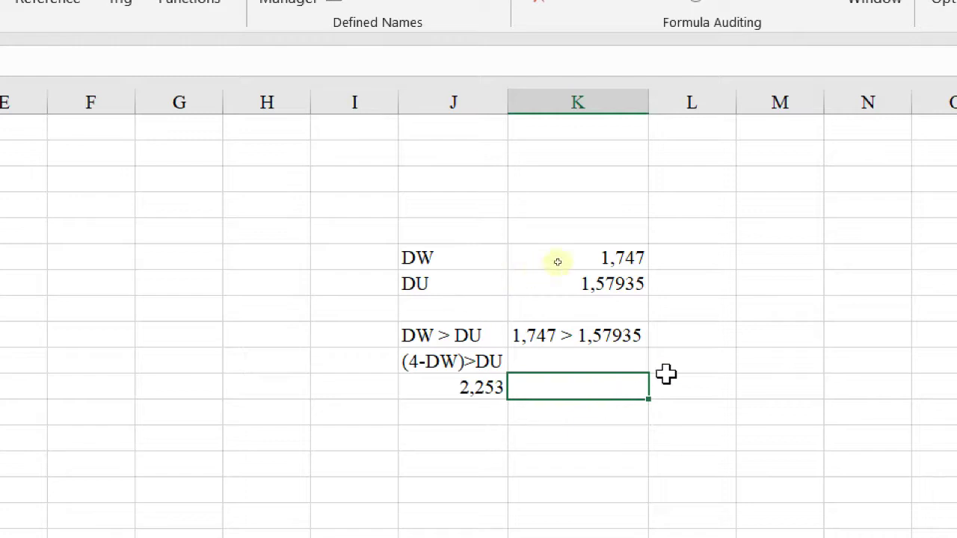
Step: Enter the comparison "2,253 > 1,747" in cell K23, beside the calculated 4-DW value
{"action": "key", "text": "Return"}
{"action": "left_click", "coordinate": [592, 388]}
{"action": "double_click", "coordinate": [592, 389]}
{"action": "type", "text": "2,25"}
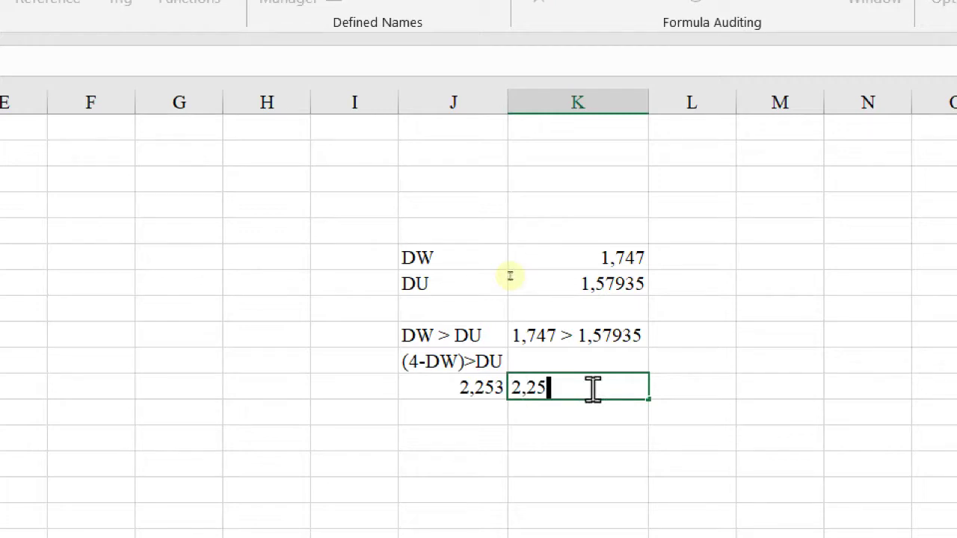
{"action": "type", "text": "3 > 1,747"}
{"action": "key", "text": "Return"}
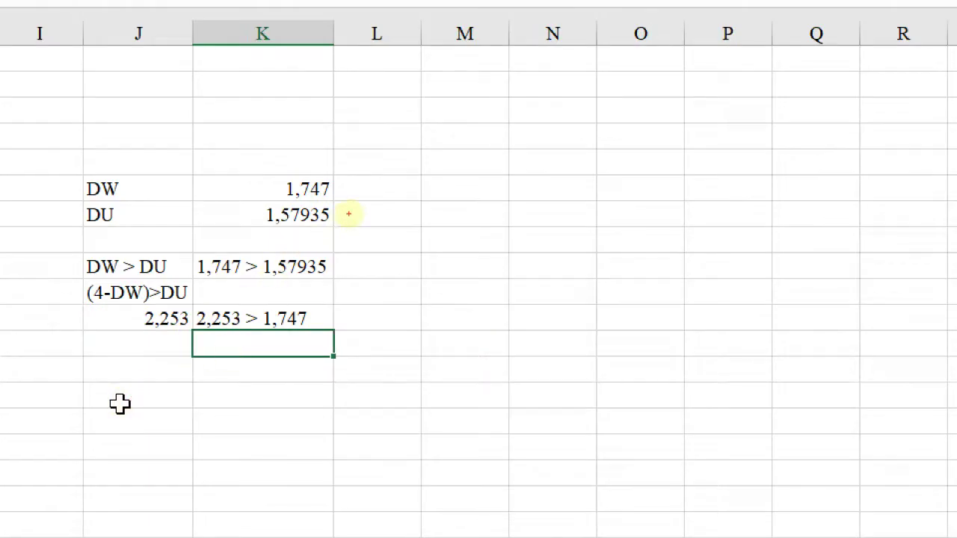
Step: Draw red check marks beside both comparisons and two lines joining them to a point near column N
{"action": "left_click_drag", "start_coordinate": [336, 261], "coordinate": [378, 248]}
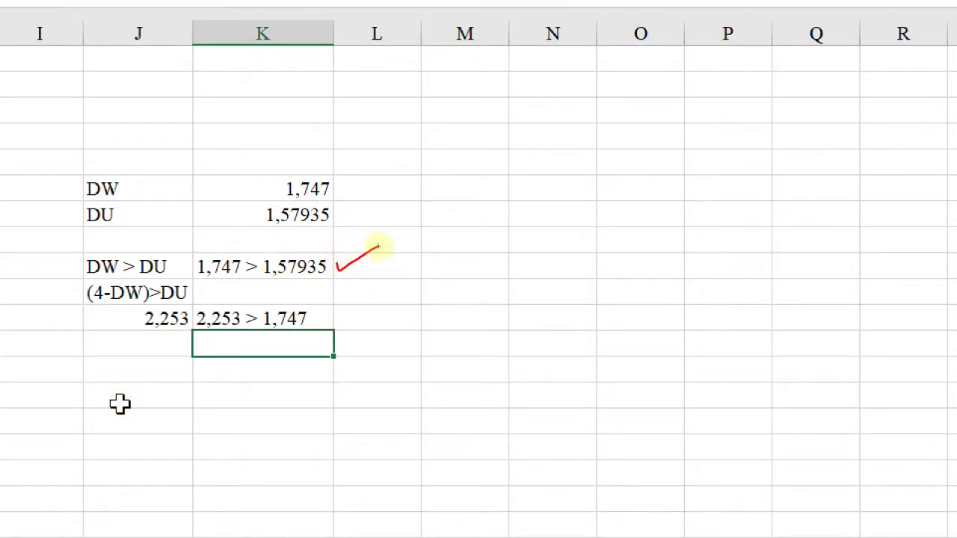
{"action": "mouse_move", "coordinate": [344, 307]}
{"action": "left_mouse_down"}
{"action": "mouse_move", "coordinate": [347, 324]}
{"action": "mouse_move", "coordinate": [370, 303]}
{"action": "left_mouse_up"}
{"action": "mouse_move", "coordinate": [392, 256]}
{"action": "left_mouse_down"}
{"action": "mouse_move", "coordinate": [517, 289]}
{"action": "mouse_move", "coordinate": [385, 328]}
{"action": "left_mouse_up"}
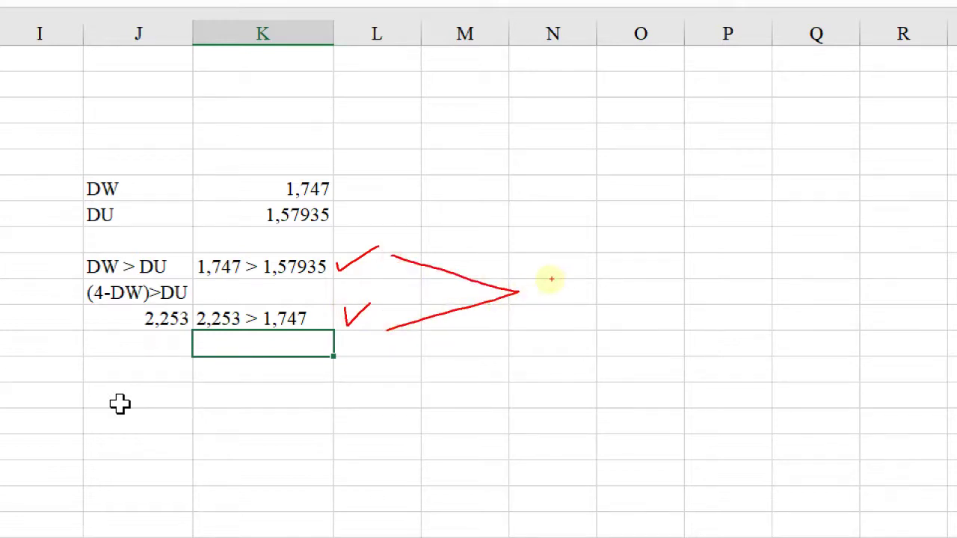
Step: Annotate the point where the two red lines meet with the conclusion "TIDAK TERDAPAT AUTOKORELASI", then clear the annotations
{"action": "type", "text": "TI"}
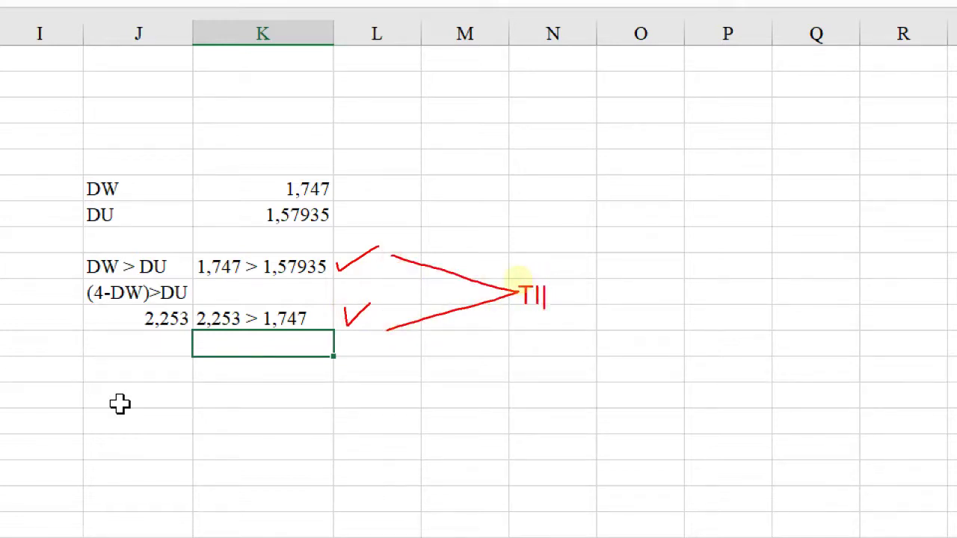
{"action": "type", "text": "DAK TERD"}
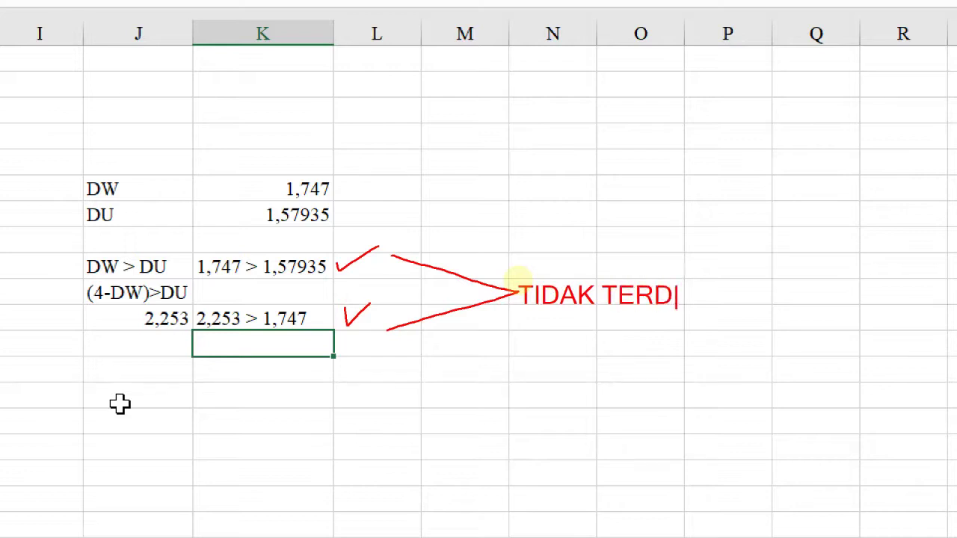
{"action": "type", "text": "APAT"}
{"action": "key", "text": "Return"}
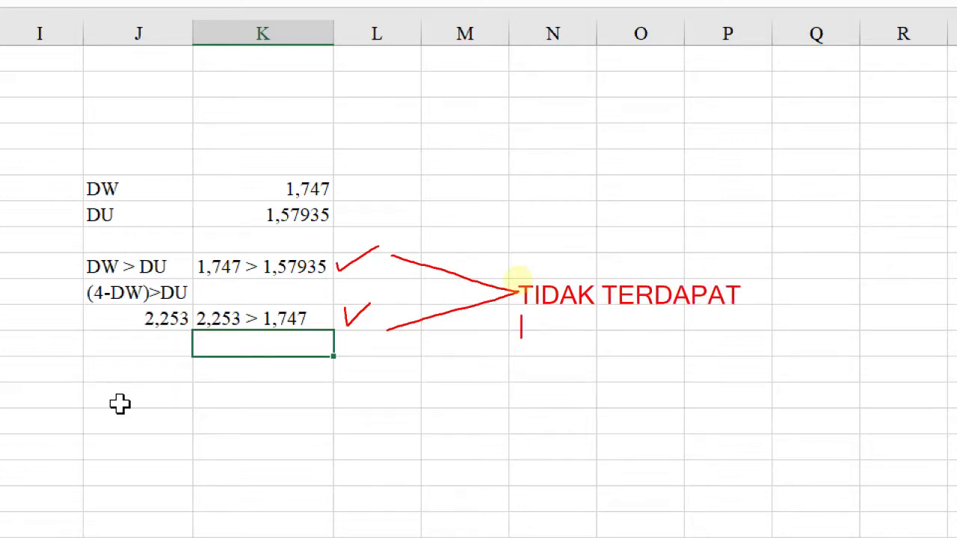
{"action": "type", "text": "O"}
{"action": "key", "text": "BackSpace"}
{"action": "type", "text": "AUTOKORELASI"}
{"action": "key", "text": "Return"}
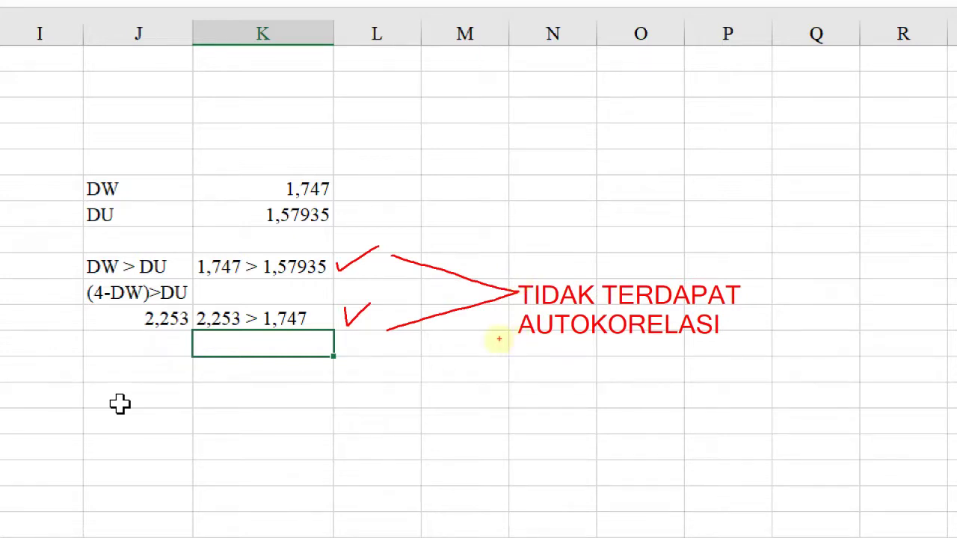
{"action": "key", "text": "Escape"}
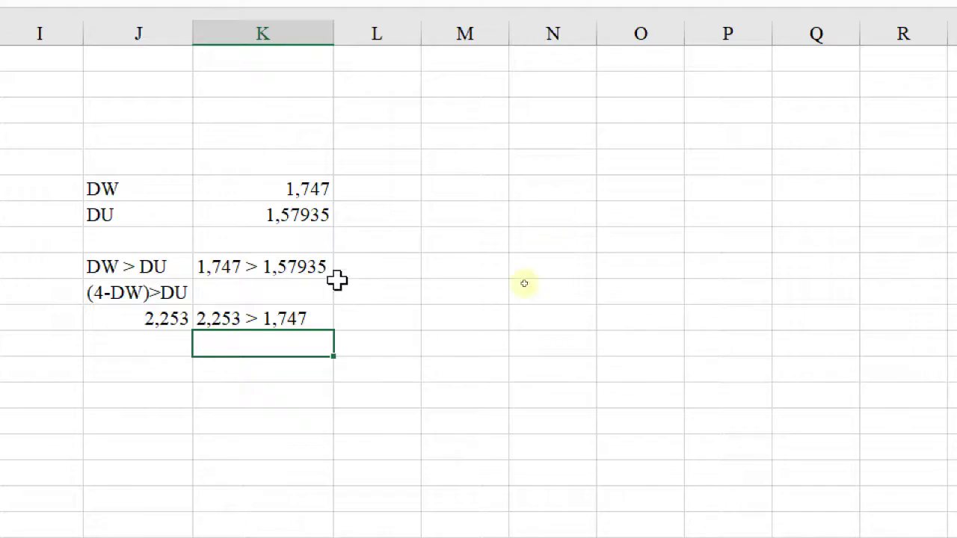
{"action": "type", "text": "4"}
{"action": "key", "text": "BackSpace"}
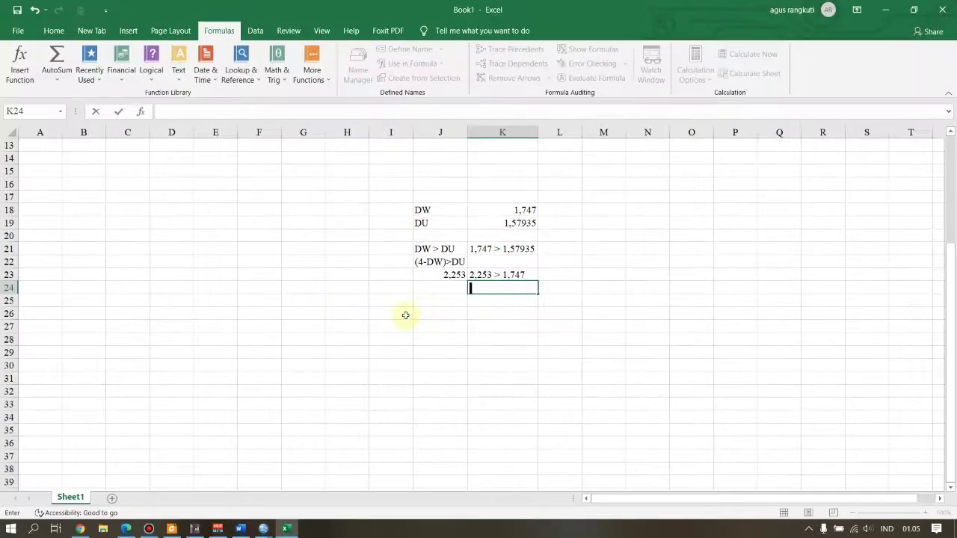
Step: Check the sample data table in the Word document, then select all 12 rows of Y, X1 and X2 values in the SPSS Data Editor for copying
{"action": "left_click", "coordinate": [242, 525]}
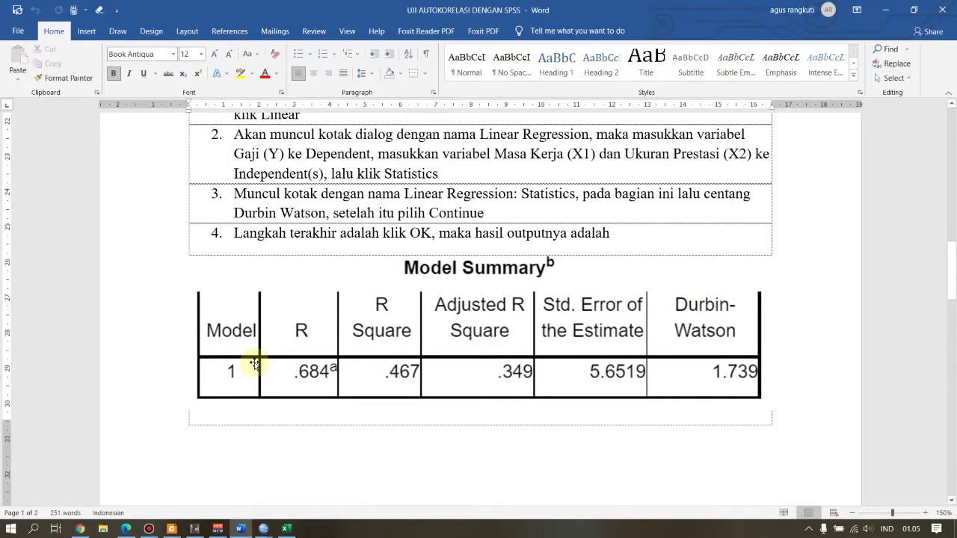
{"action": "scroll", "coordinate": [269, 349], "scroll_direction": "up", "scroll_amount": 5}
{"action": "scroll", "coordinate": [270, 345], "scroll_direction": "up", "scroll_amount": 1}
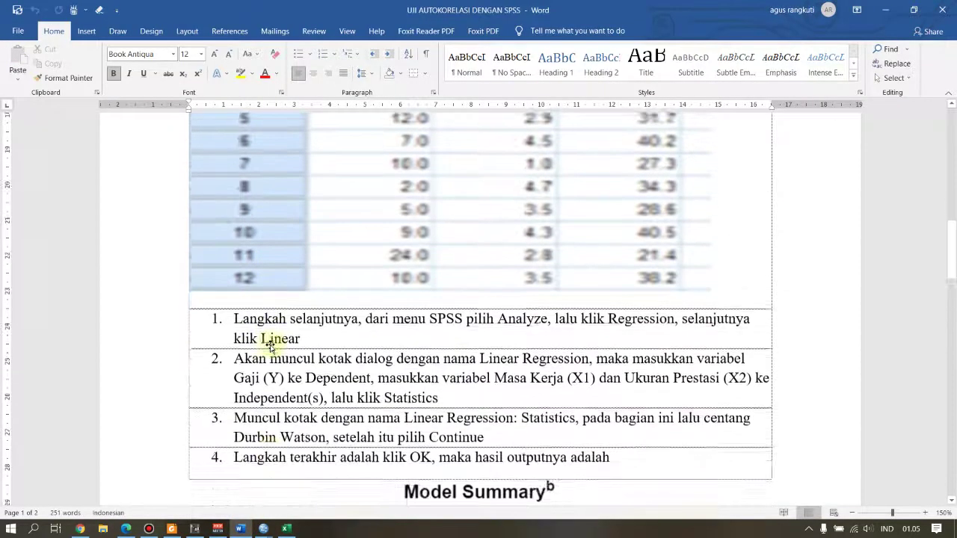
{"action": "scroll", "coordinate": [271, 346], "scroll_direction": "down", "scroll_amount": 6}
{"action": "scroll", "coordinate": [271, 345], "scroll_direction": "up", "scroll_amount": 5}
{"action": "scroll", "coordinate": [349, 310], "scroll_direction": "up", "scroll_amount": 4}
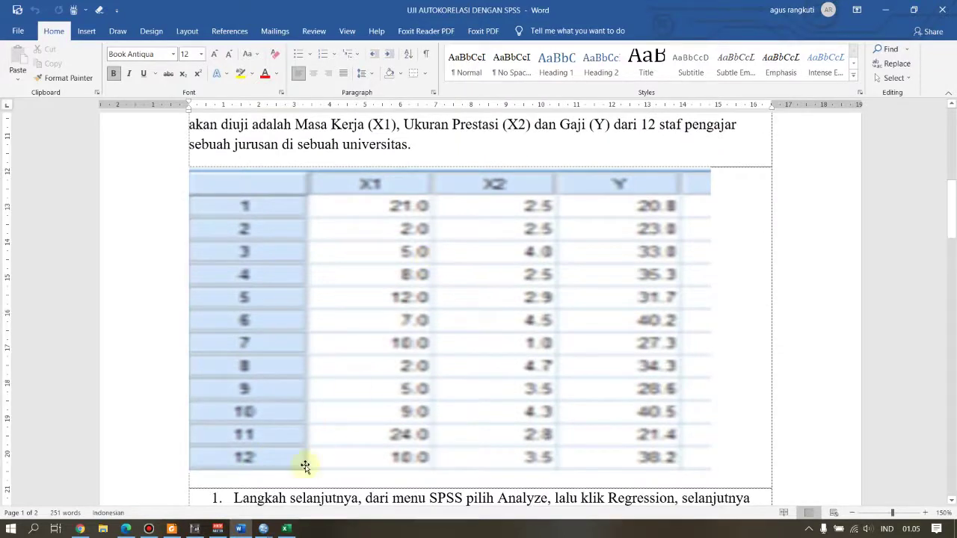
{"action": "left_click", "coordinate": [264, 529]}
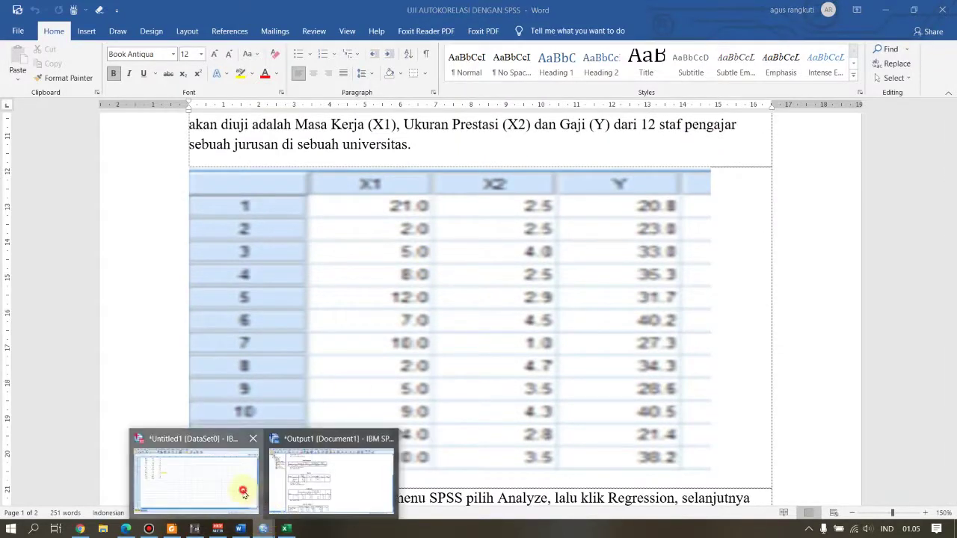
{"action": "left_click", "coordinate": [243, 490]}
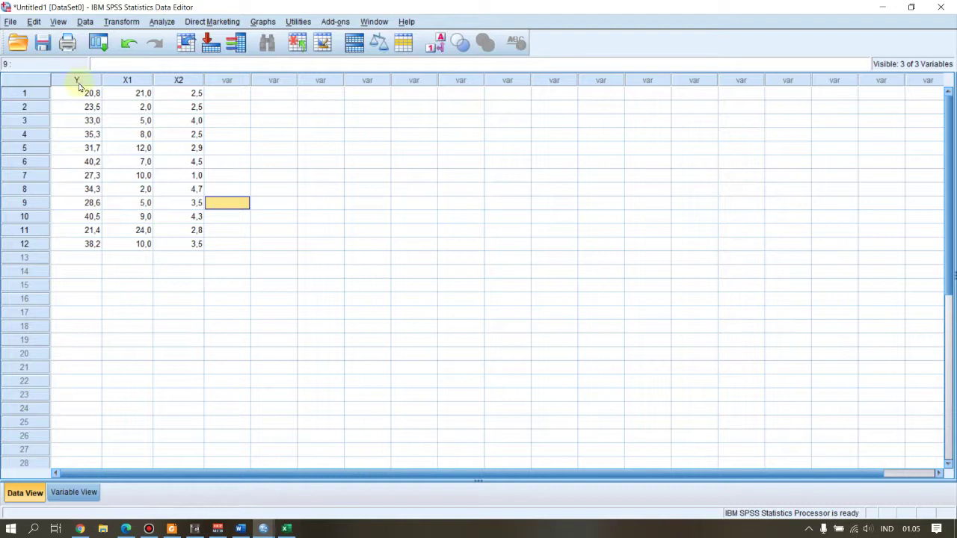
{"action": "left_click_drag", "start_coordinate": [85, 93], "coordinate": [193, 244]}
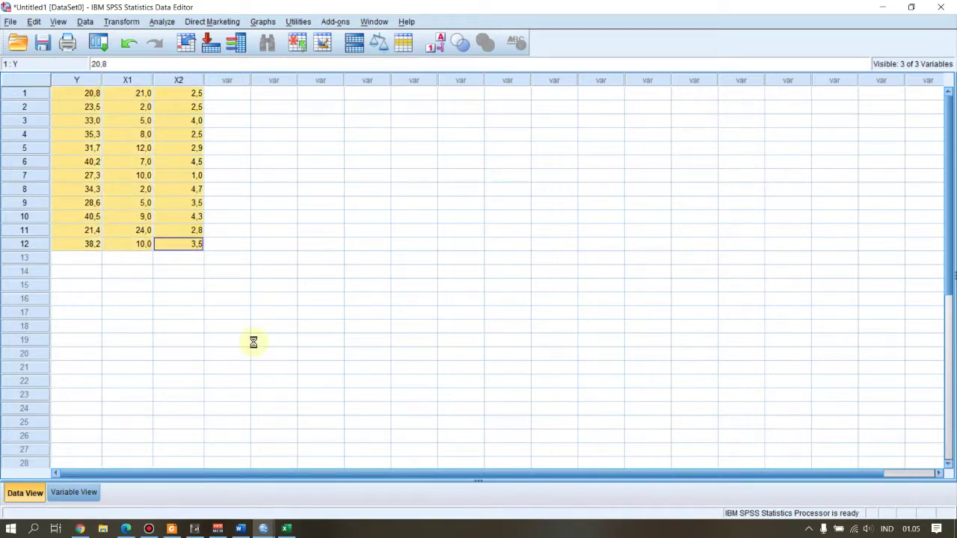
Step: Switch to Excel and paste the copied SPSS values into the sheet starting at cell B17
{"action": "left_click", "coordinate": [286, 529]}
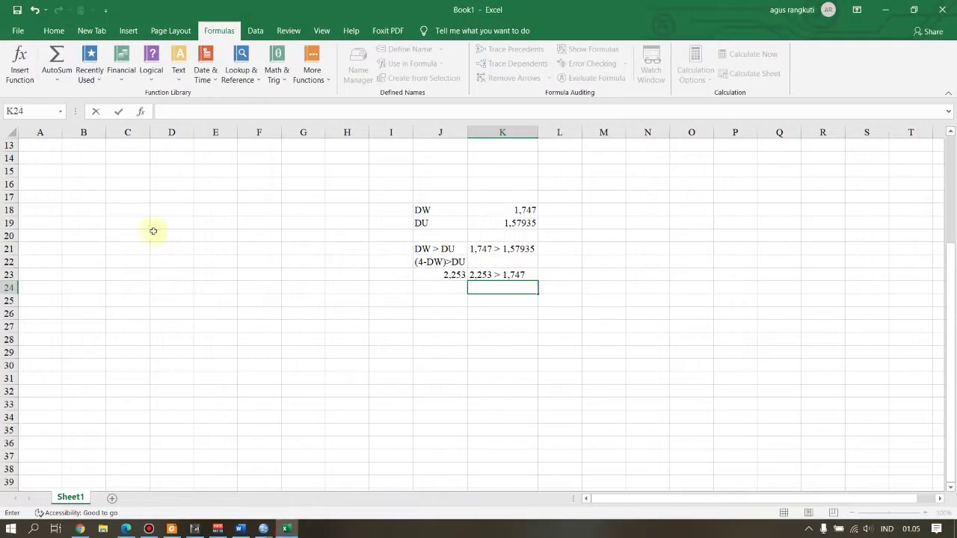
{"action": "left_click", "coordinate": [94, 195]}
{"action": "right_click", "coordinate": [95, 198]}
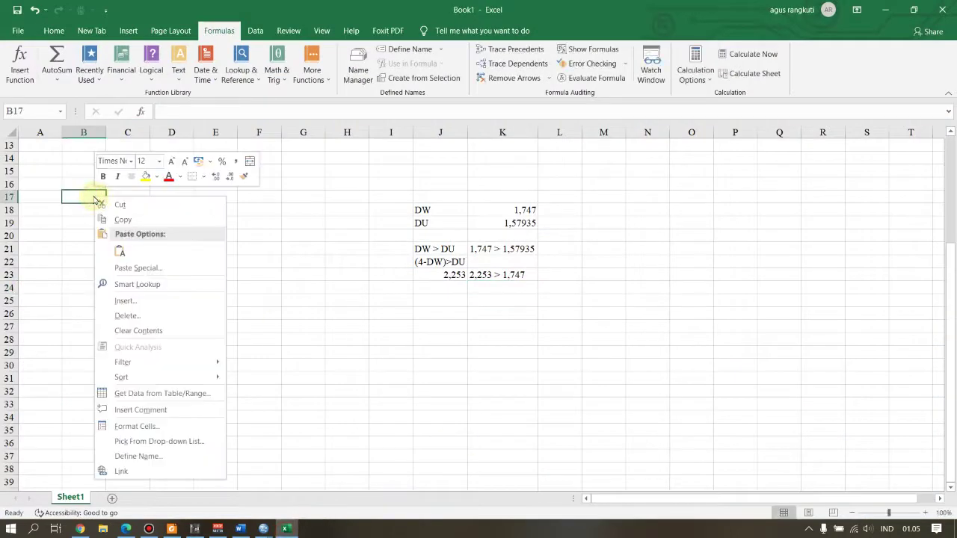
{"action": "left_click", "coordinate": [120, 252]}
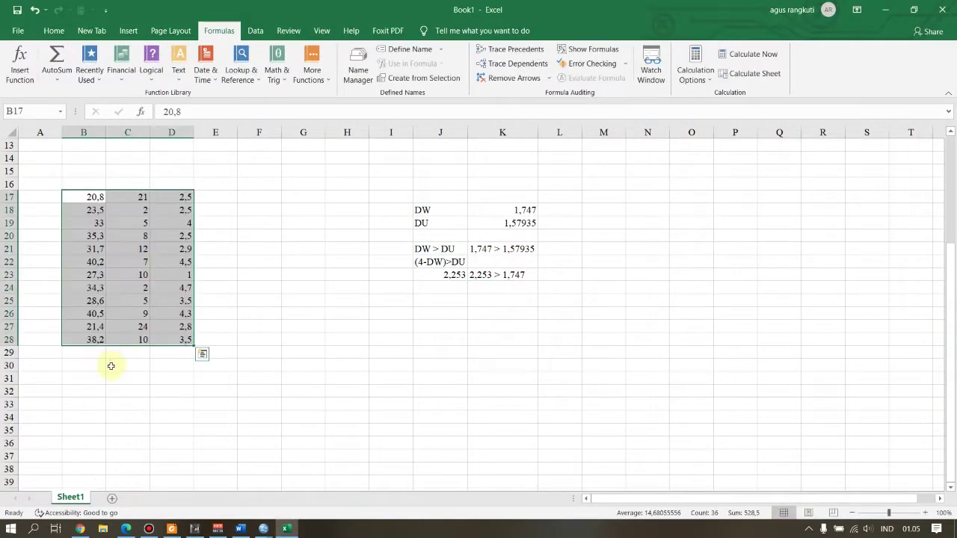
{"action": "left_click", "coordinate": [111, 365]}
Step: Enter the headers Y, X1 and X2 in cells B16, C16 and D16 above the pasted values
{"action": "left_click", "coordinate": [89, 182]}
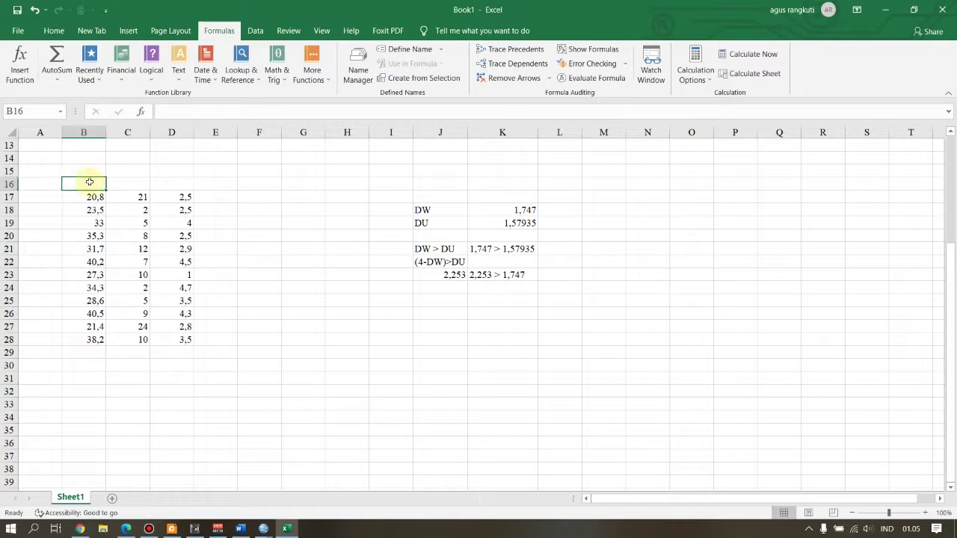
{"action": "type", "text": "Y"}
{"action": "key", "text": "Tab"}
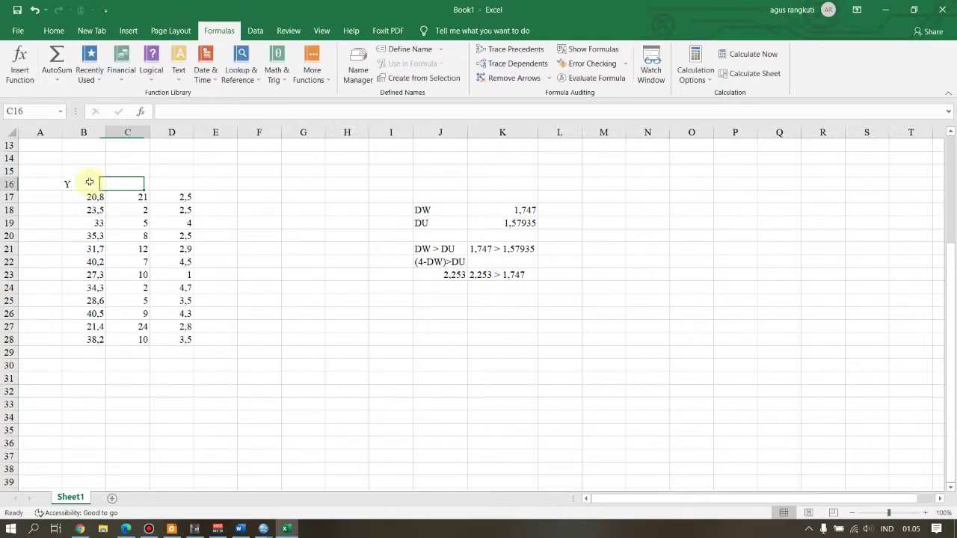
{"action": "type", "text": "X1"}
{"action": "key", "text": "Tab"}
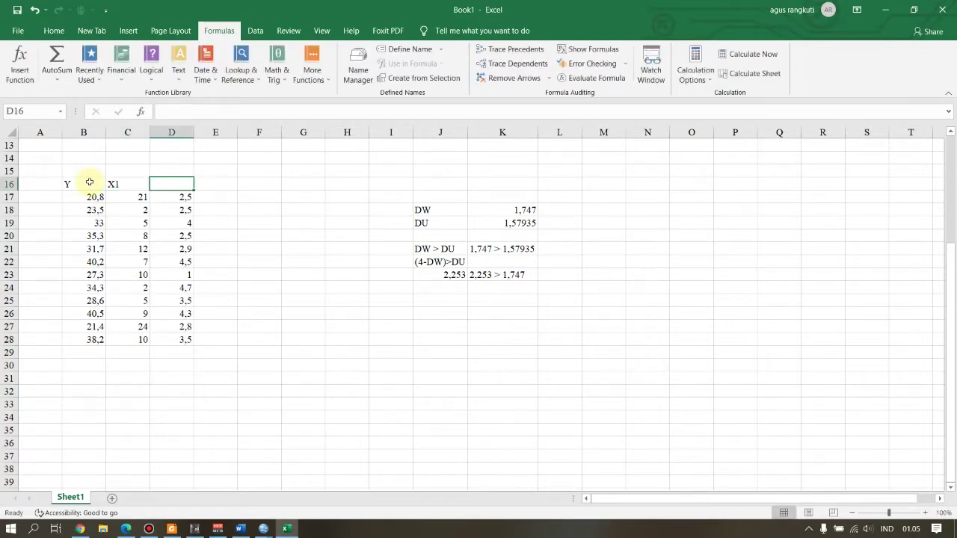
{"action": "type", "text": "X"}
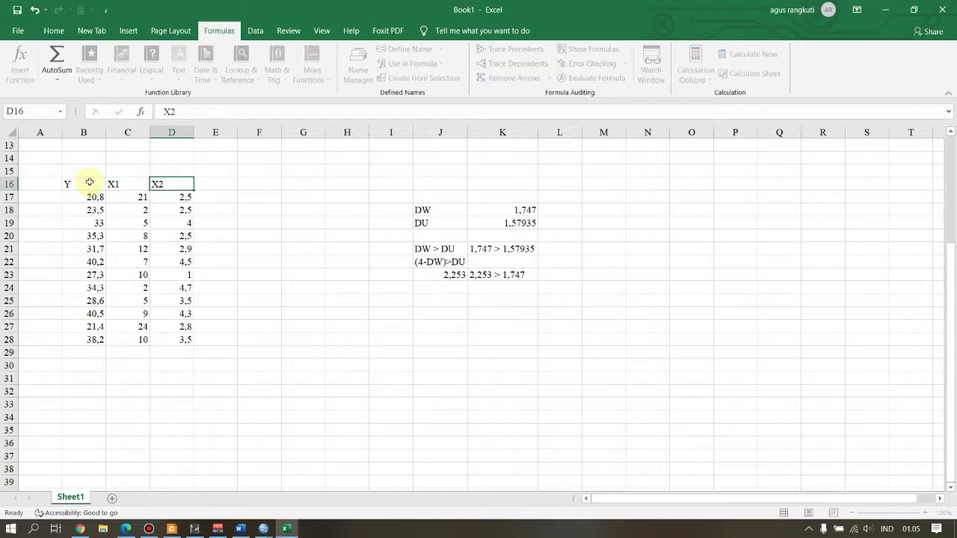
{"action": "type", "text": "2"}
{"action": "key", "text": "Return"}
Step: Centre the contents of columns B to D and make the Y, X1 and X2 headers bold
{"action": "left_click_drag", "start_coordinate": [88, 132], "coordinate": [175, 147]}
{"action": "left_click", "coordinate": [53, 31]}
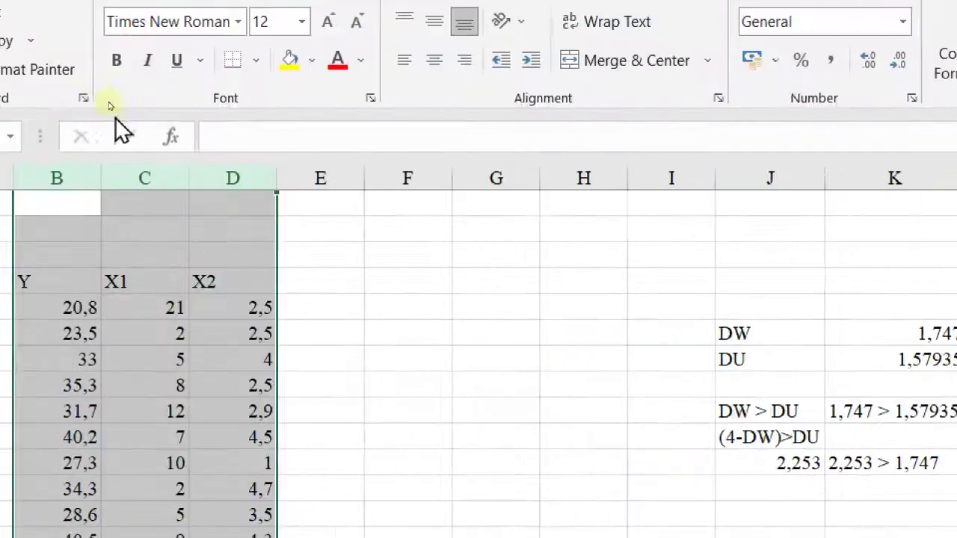
{"action": "left_click", "coordinate": [317, 60]}
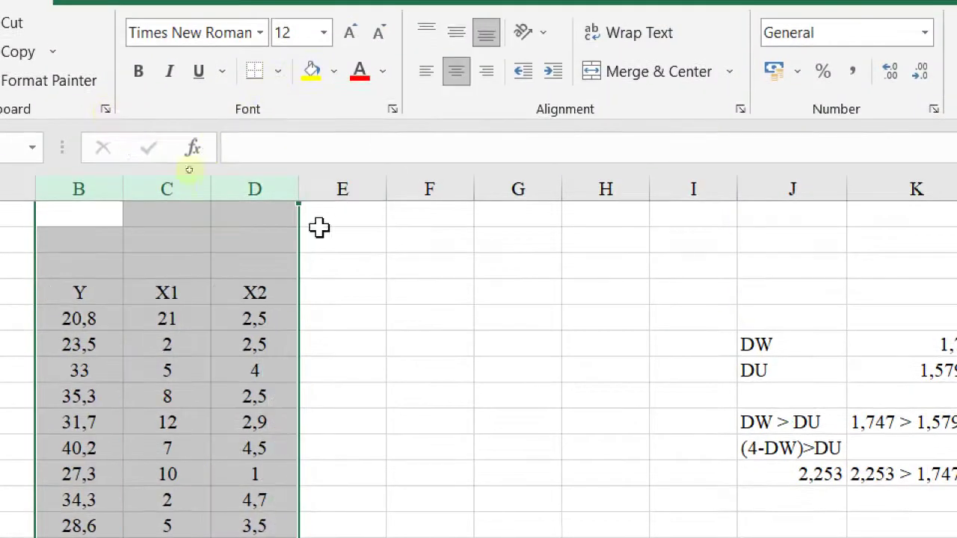
{"action": "scroll", "coordinate": [256, 329], "scroll_direction": "down", "scroll_amount": 1}
{"action": "left_click_drag", "start_coordinate": [147, 215], "coordinate": [314, 210]}
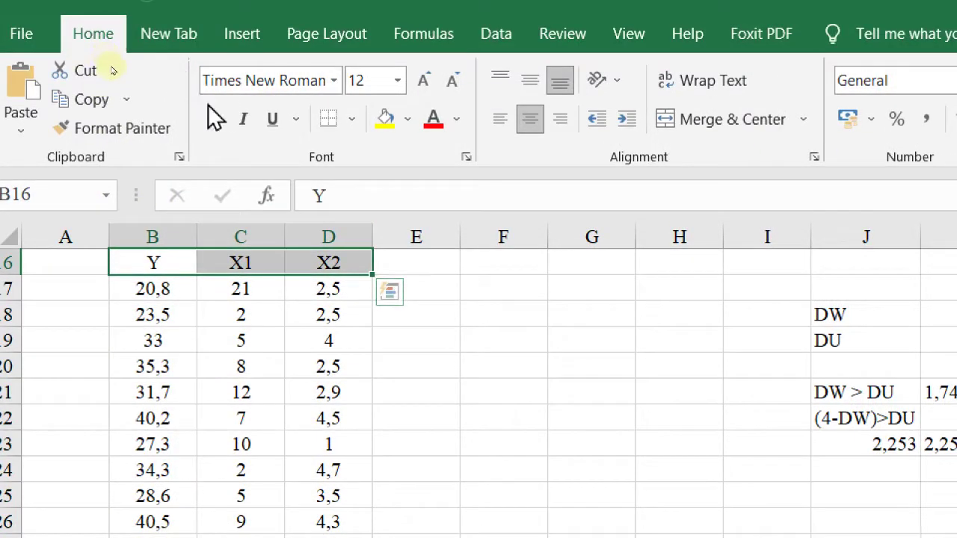
{"action": "left_click", "coordinate": [213, 120]}
{"action": "left_click", "coordinate": [511, 430]}
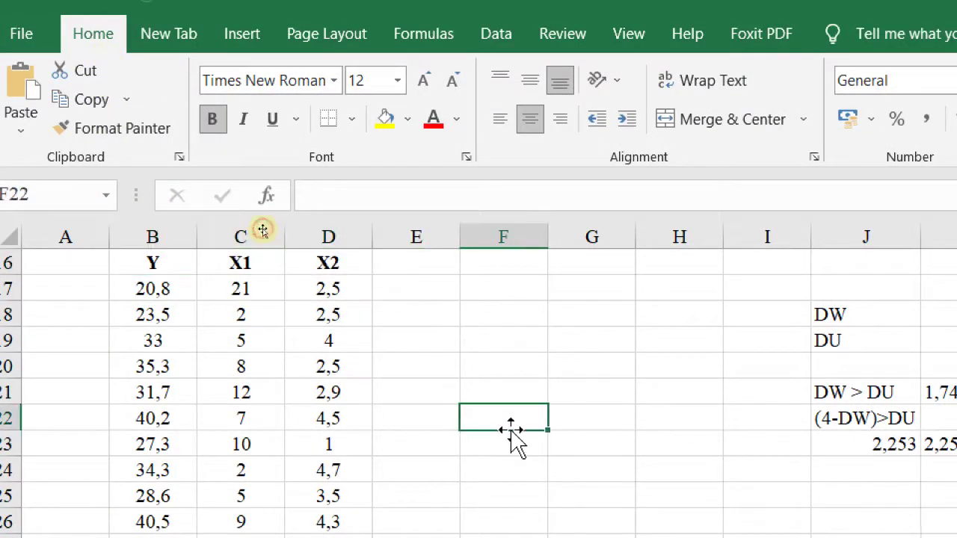
{"action": "scroll", "coordinate": [512, 433], "scroll_direction": "down", "scroll_amount": 3}
{"action": "scroll", "coordinate": [506, 426], "scroll_direction": "up", "scroll_amount": 4}
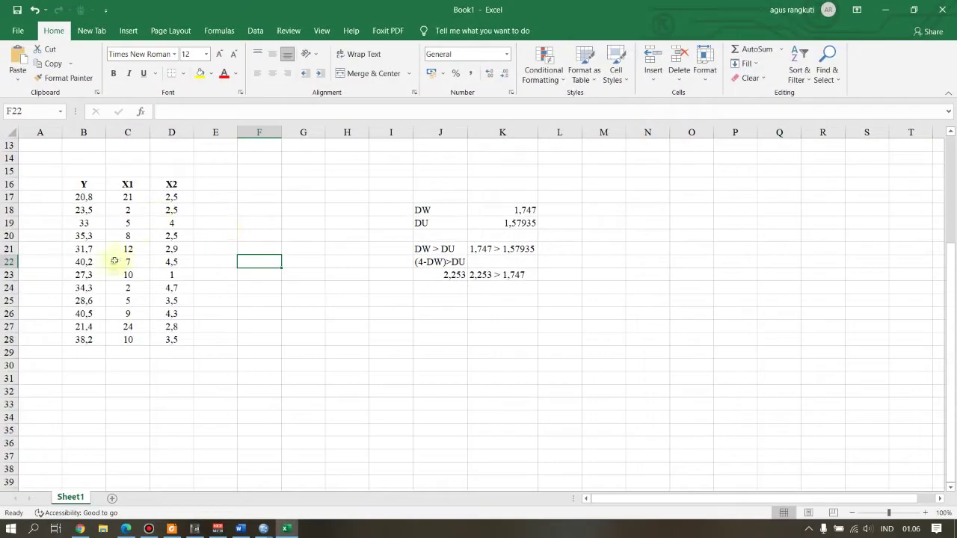
Step: Change two Y values, setting B23 to 17 and B18 to 28
{"action": "left_click", "coordinate": [79, 274]}
{"action": "key", "text": "BackSpace"}
{"action": "key", "text": "BackSpace"}
{"action": "key", "text": "BackSpace"}
{"action": "key", "text": "BackSpace"}
{"action": "type", "text": "17"}
{"action": "key", "text": "Return"}
{"action": "left_click", "coordinate": [89, 211]}
{"action": "type", "text": "28"}
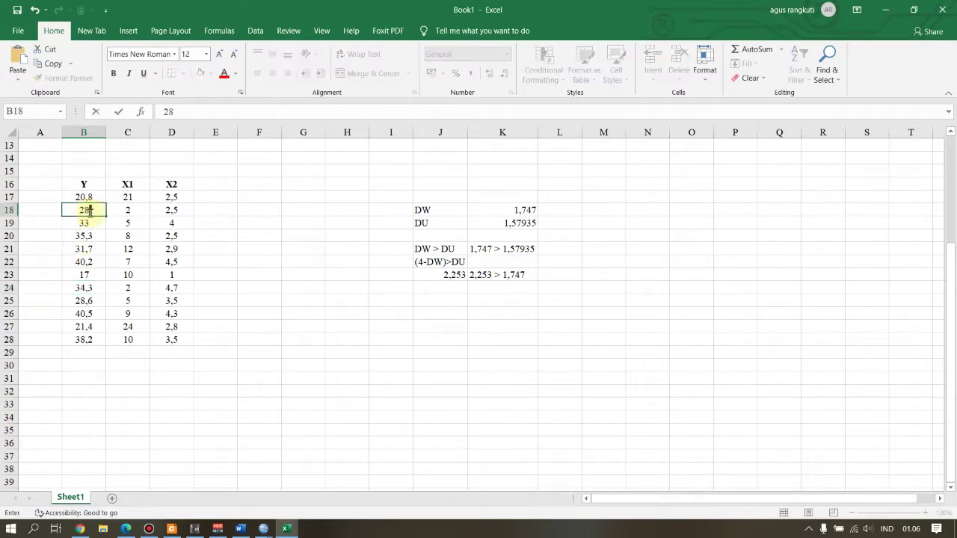
{"action": "key", "text": "Return"}
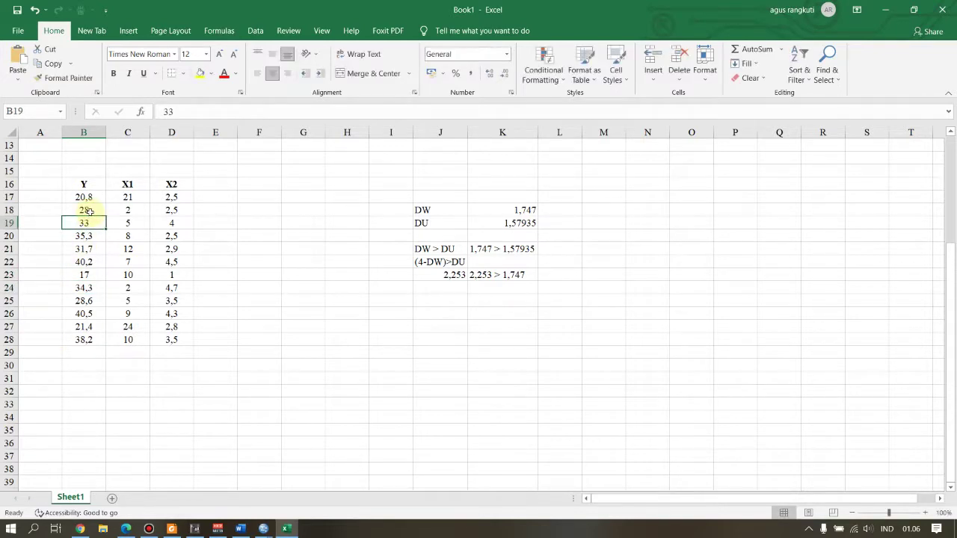
Step: Change two X1 values, setting C28 to 13 and C18 to 4
{"action": "left_click", "coordinate": [130, 340]}
{"action": "type", "text": "13"}
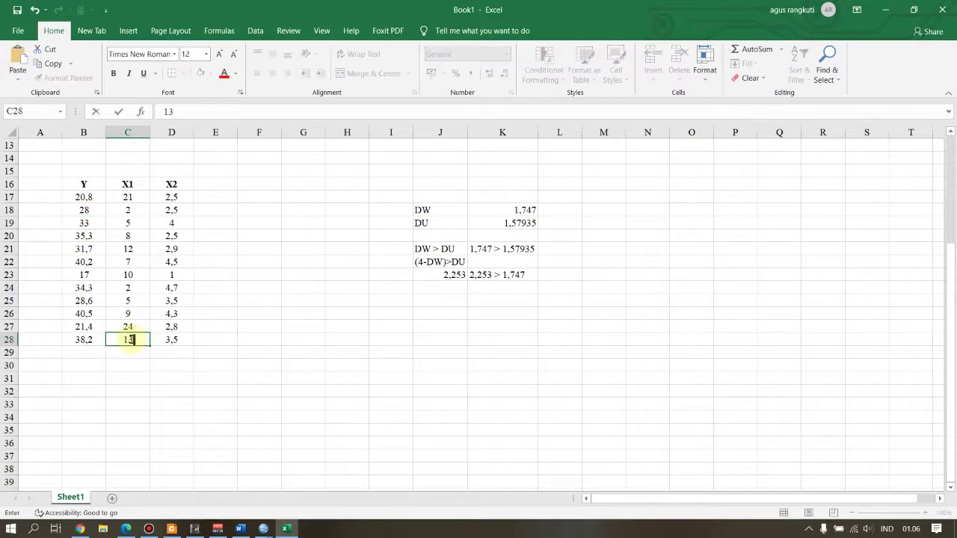
{"action": "left_click", "coordinate": [128, 213]}
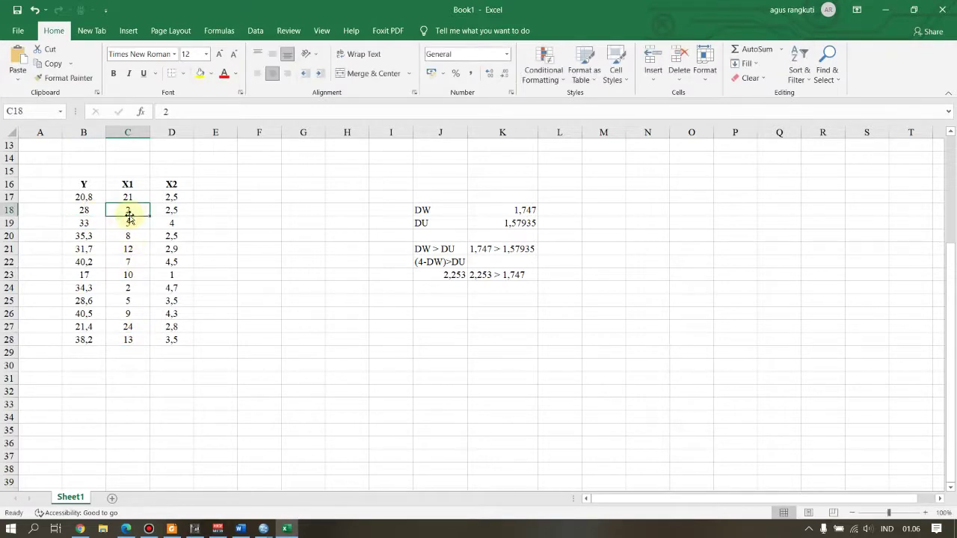
{"action": "type", "text": "2"}
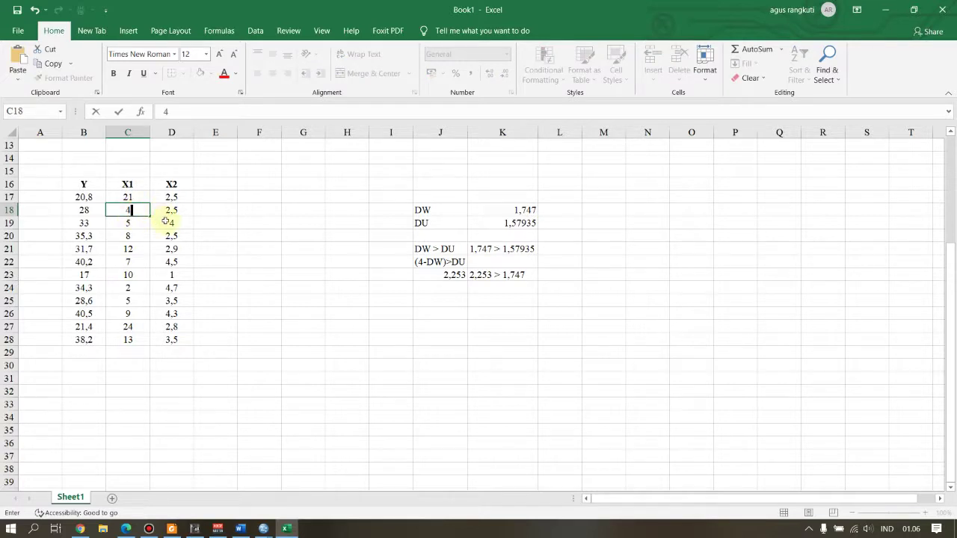
Step: Change two X2 values, setting D18 to 6 and D27 to 5
{"action": "left_click", "coordinate": [173, 211]}
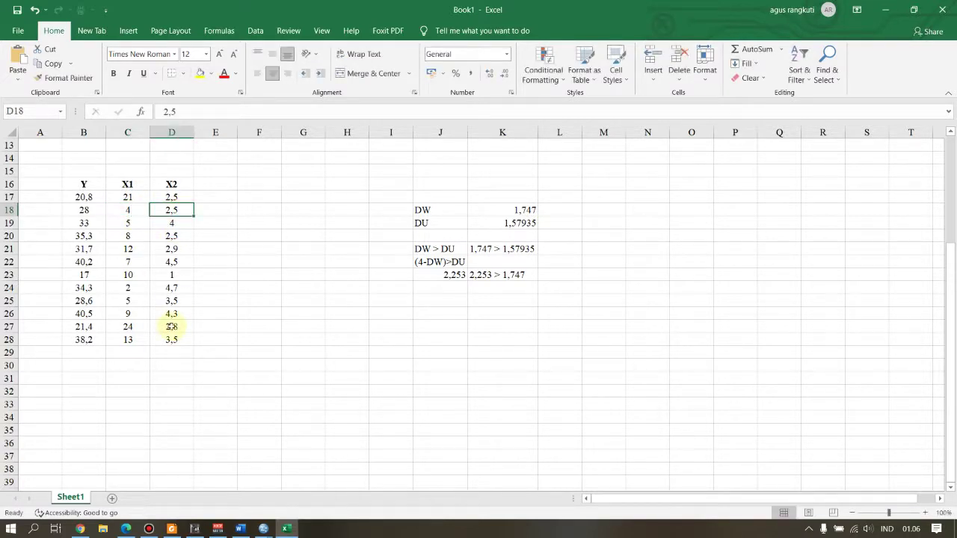
{"action": "type", "text": "6"}
{"action": "left_click", "coordinate": [175, 327]}
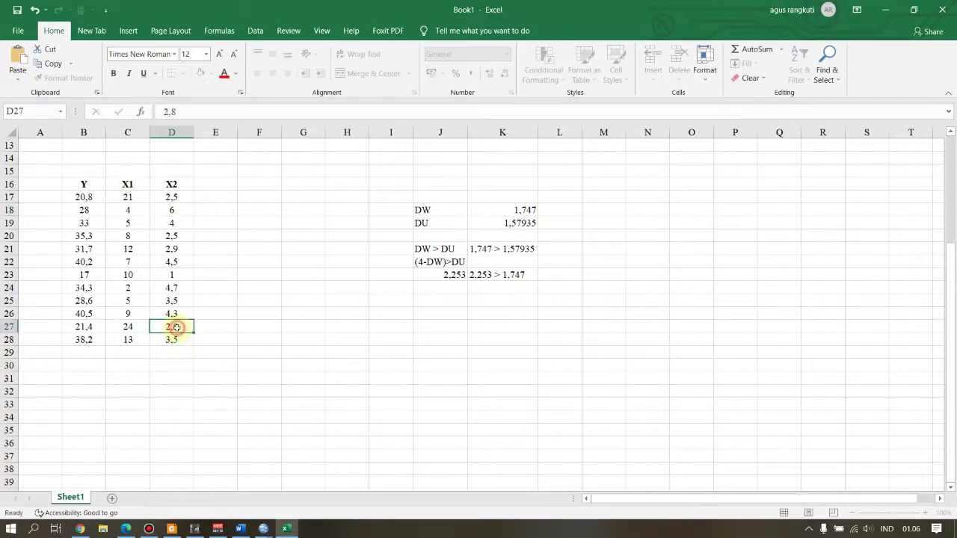
{"action": "type", "text": "5"}
{"action": "key", "text": "Return"}
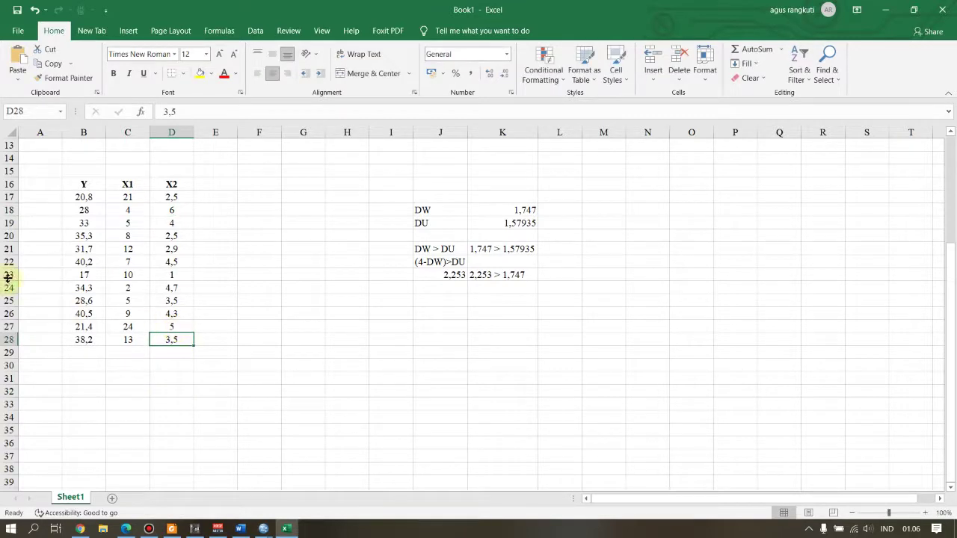
Step: Copy the modified data table with its headers, cells B16 to D28
{"action": "left_click_drag", "start_coordinate": [85, 186], "coordinate": [162, 339]}
{"action": "right_click", "coordinate": [149, 283]}
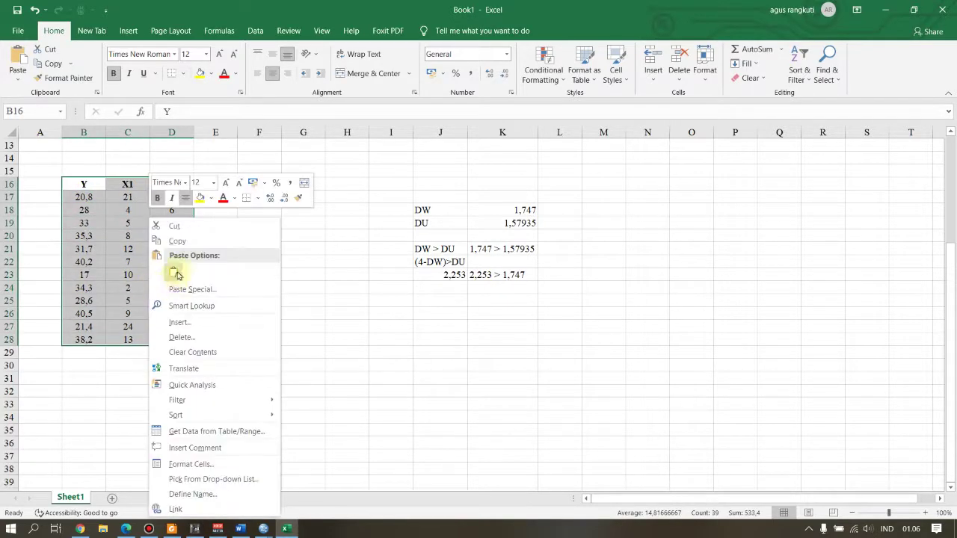
{"action": "left_click", "coordinate": [188, 241]}
Step: Switch to the Word document and add the heading "BAHAN LATIHAN PRAKTIK UJI AUTO KORELASI DENGAN SPSS" on the second page
{"action": "left_click", "coordinate": [240, 529]}
{"action": "scroll", "coordinate": [421, 312], "scroll_direction": "down", "scroll_amount": 1}
{"action": "scroll", "coordinate": [421, 313], "scroll_direction": "down", "scroll_amount": 12}
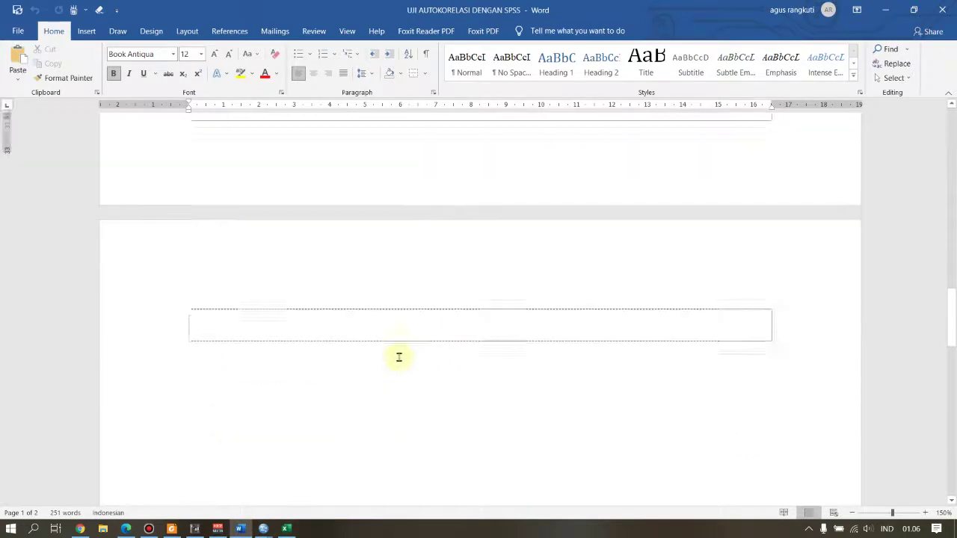
{"action": "left_click", "coordinate": [314, 235]}
{"action": "type", "text": "B"}
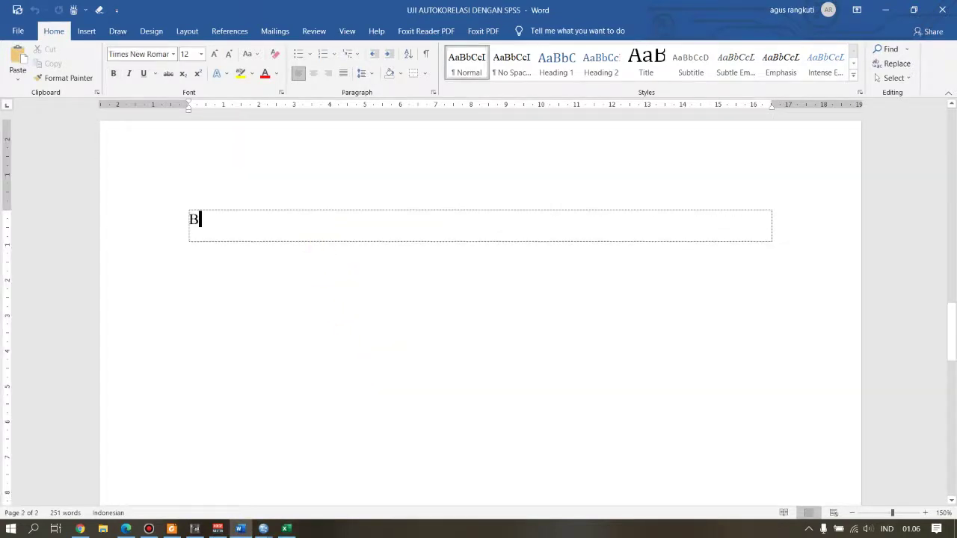
{"action": "type", "text": "AHAN"}
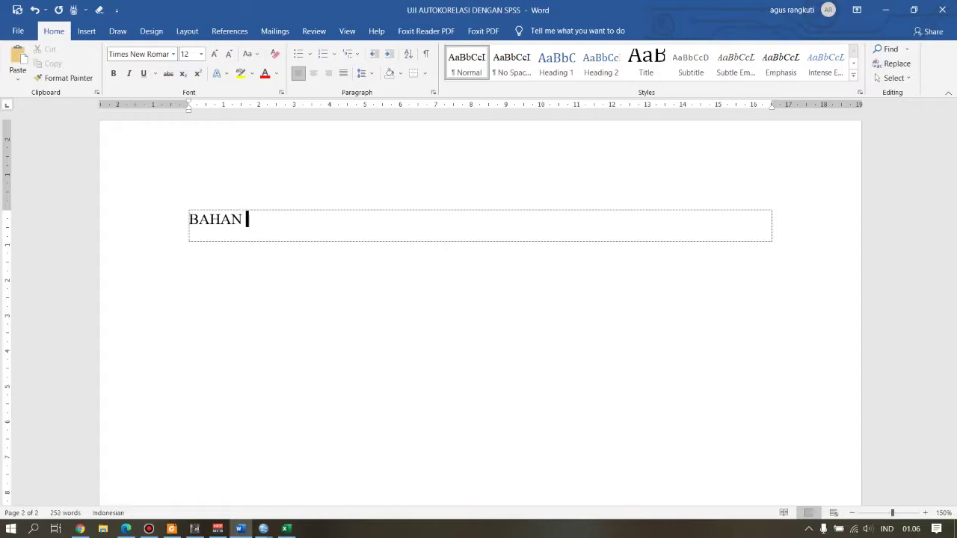
{"action": "type", "text": " LATIHAN PRAKTIK UJI"}
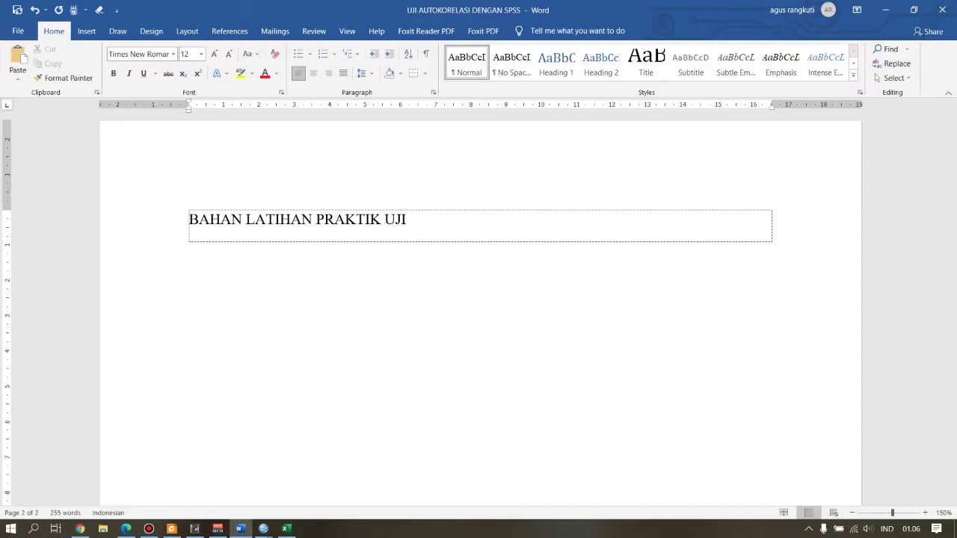
{"action": "type", "text": " AUTO KORELASI DENGAN SPSS"}
Step: Paste the copied Y, X1 and X2 data table below the heading, leaving one blank line between them
{"action": "key", "text": "Return"}
{"action": "key", "text": "Return"}
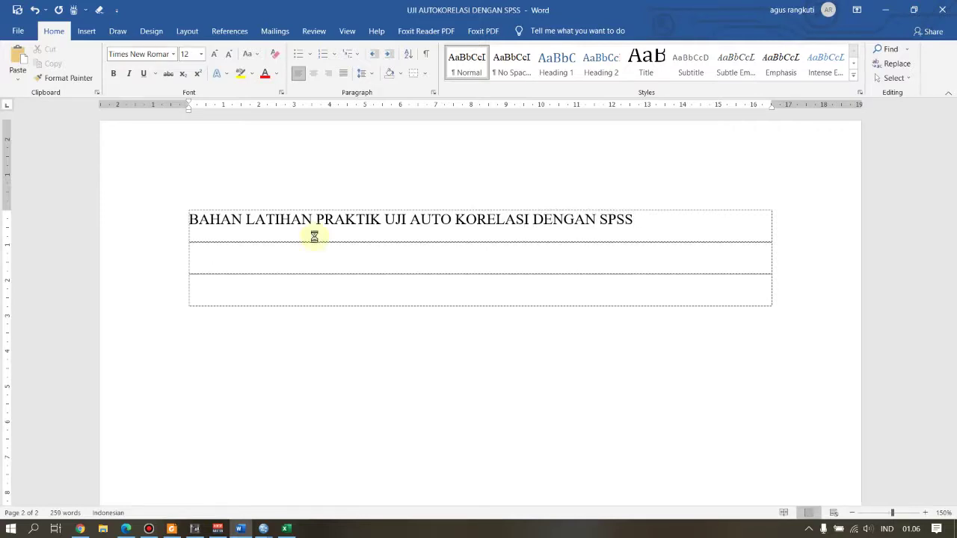
{"action": "key", "text": "ctrl+v"}
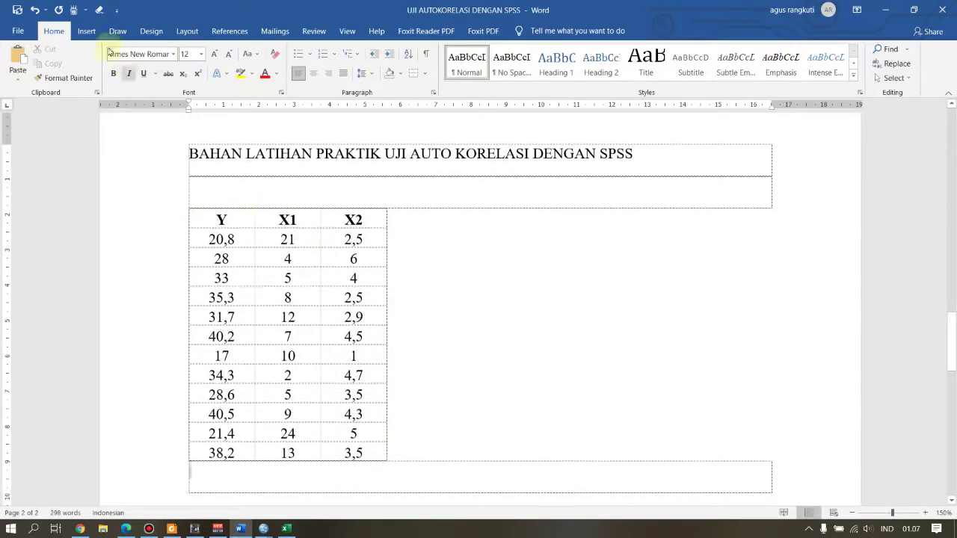
{"action": "scroll", "coordinate": [252, 193], "scroll_direction": "up", "scroll_amount": 3}
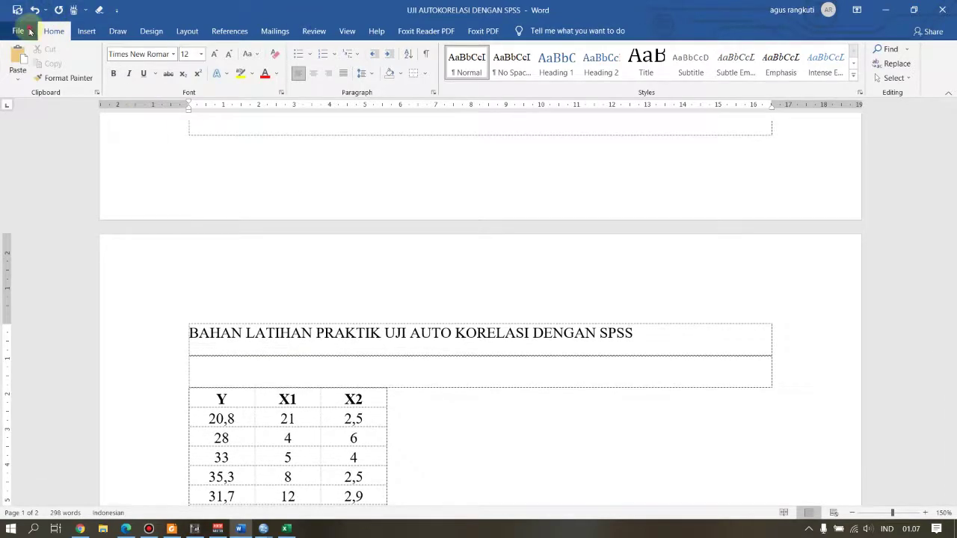
{"action": "left_click", "coordinate": [30, 31]}
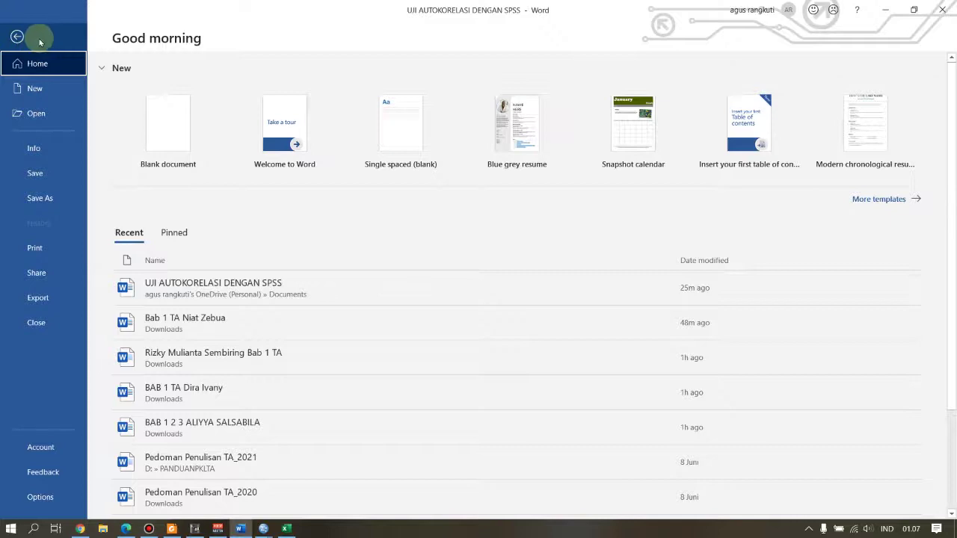
{"action": "left_click", "coordinate": [18, 37]}
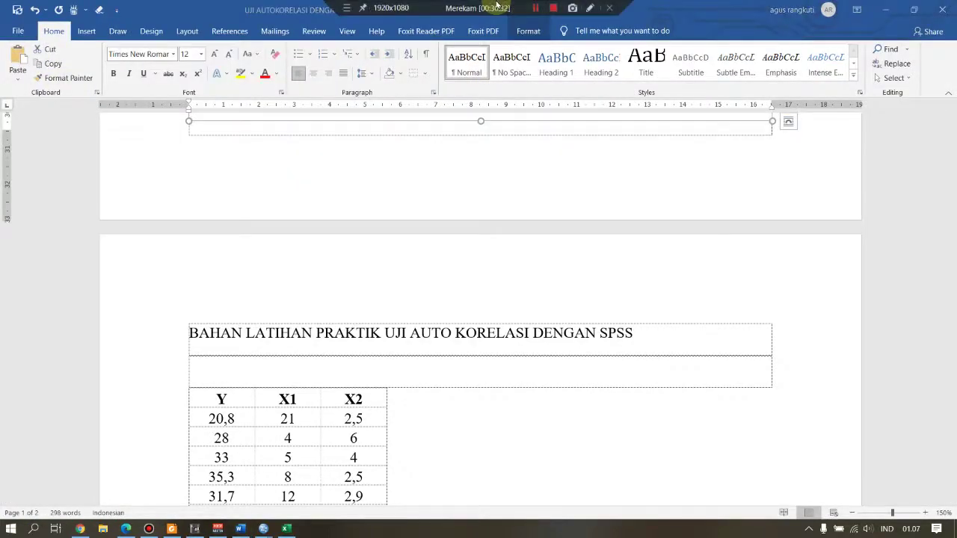
{"action": "mouse_move", "coordinate": [546, 6]}
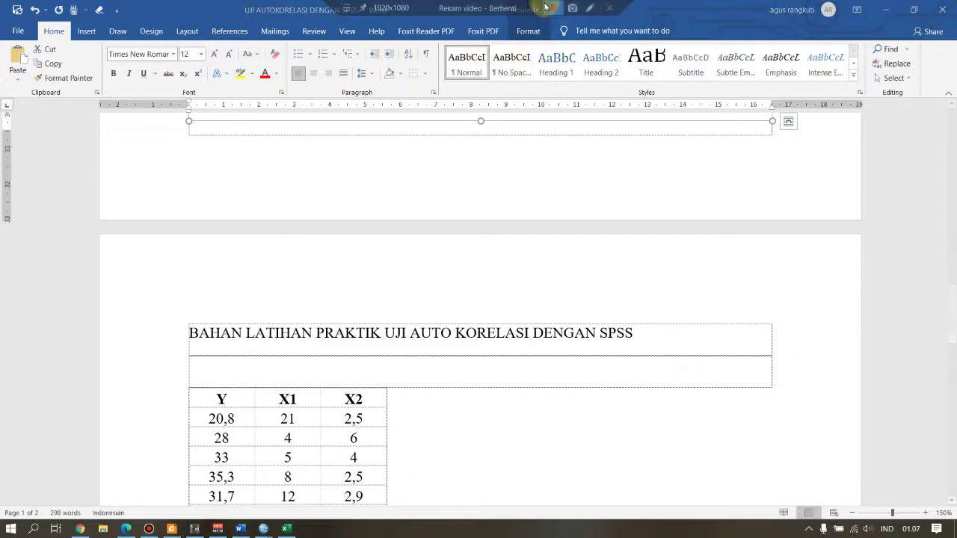